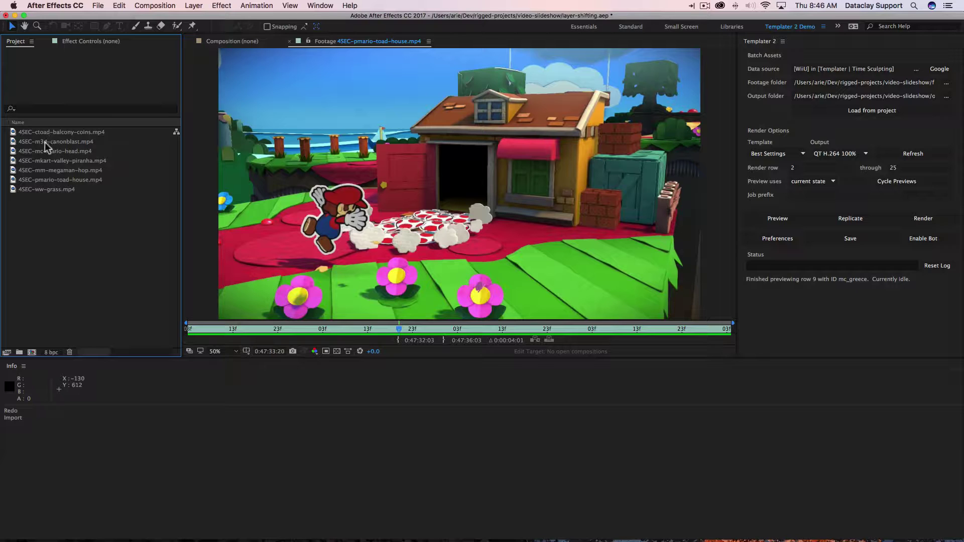
Step: Create a new composition named RENDER
left_click(155, 6)
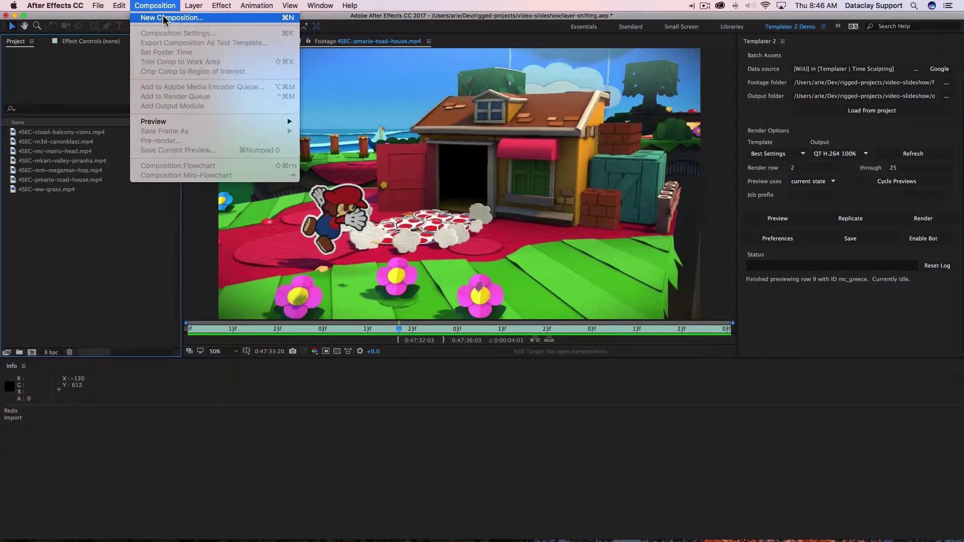
left_click(164, 18)
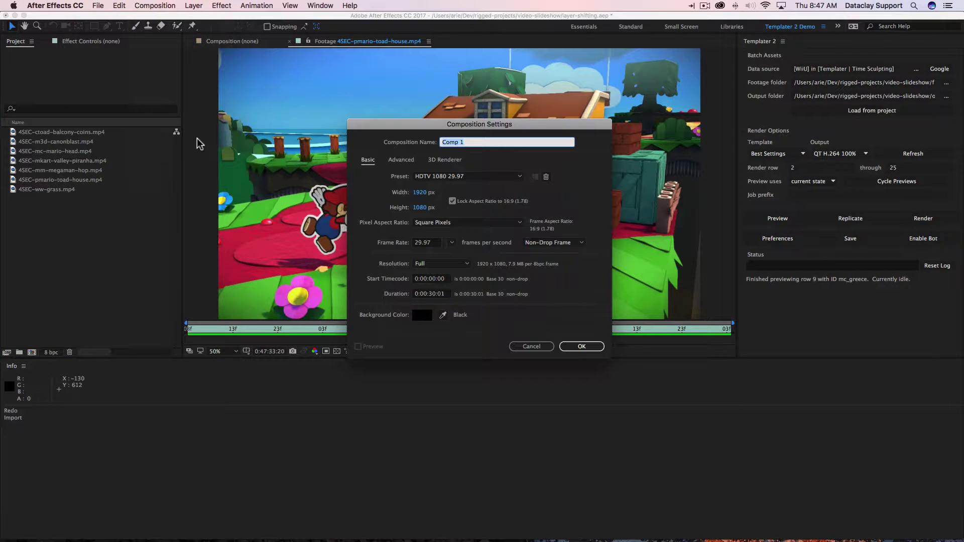
type("RENDER")
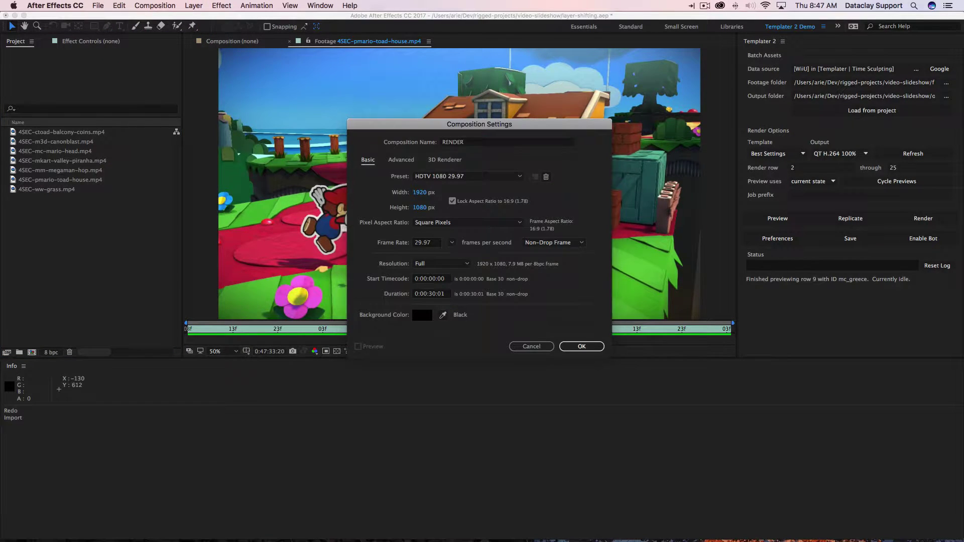
key("Return")
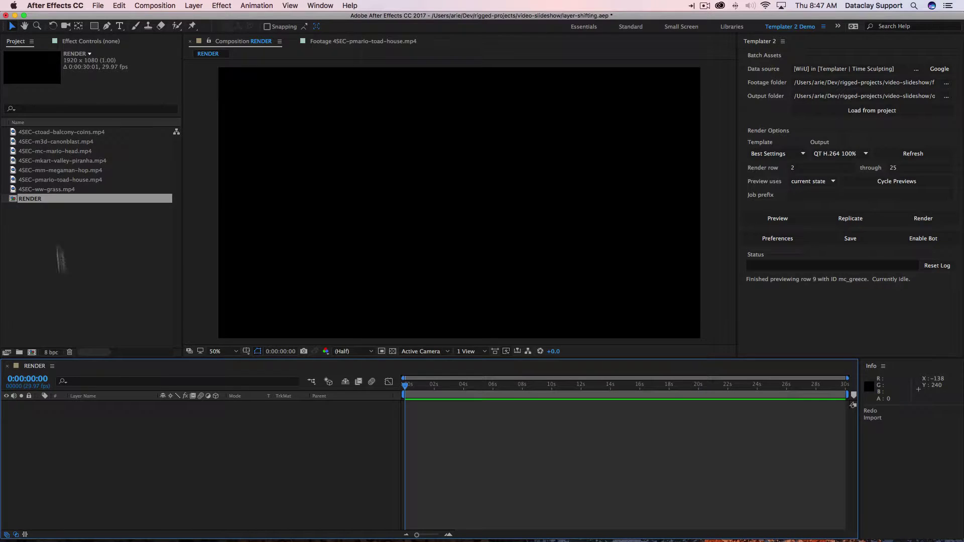
Step: Add the 4SEC-ww-grass clip with the toad-house clip above it, starting at 0:00:04:26
left_click(61, 274)
left_click(62, 193)
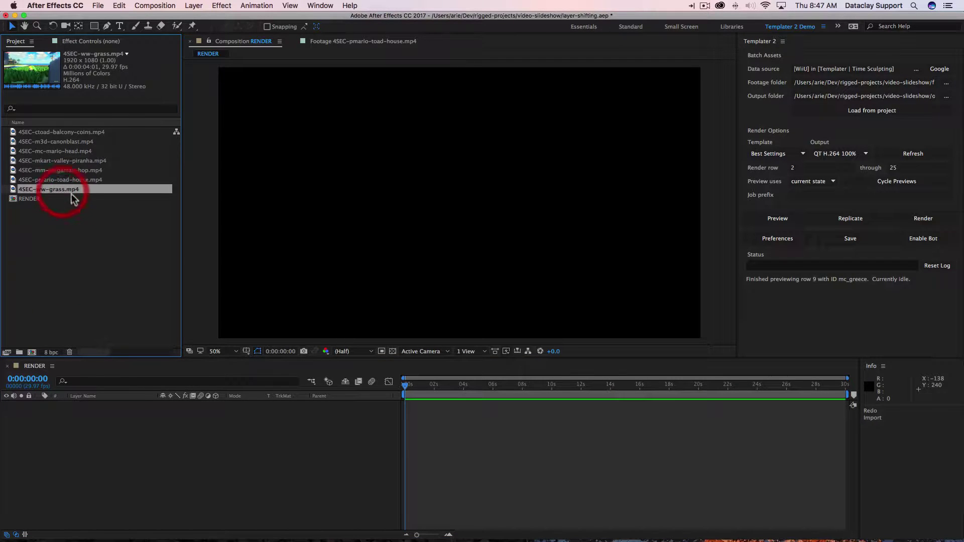
left_click_drag(85, 416, 88, 418)
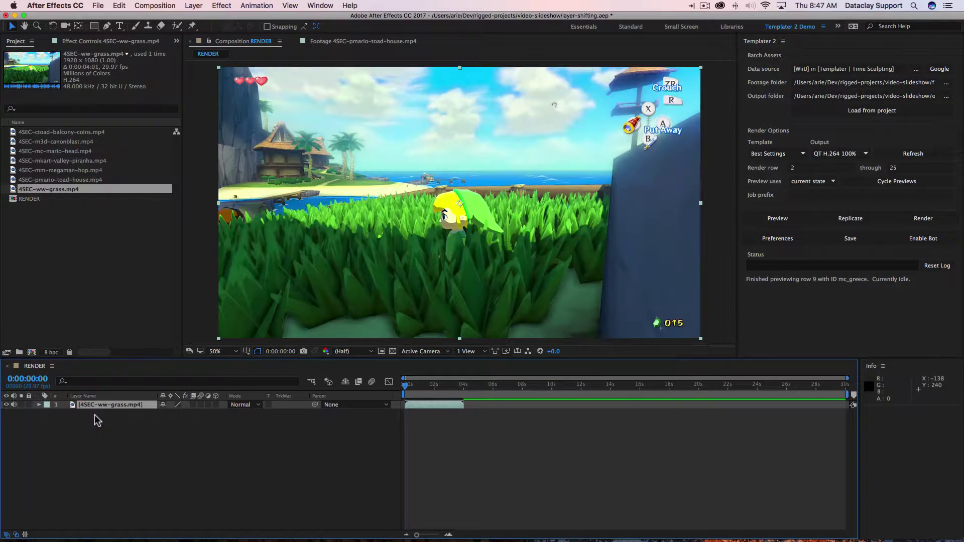
left_click_drag(86, 180, 109, 406)
key("space")
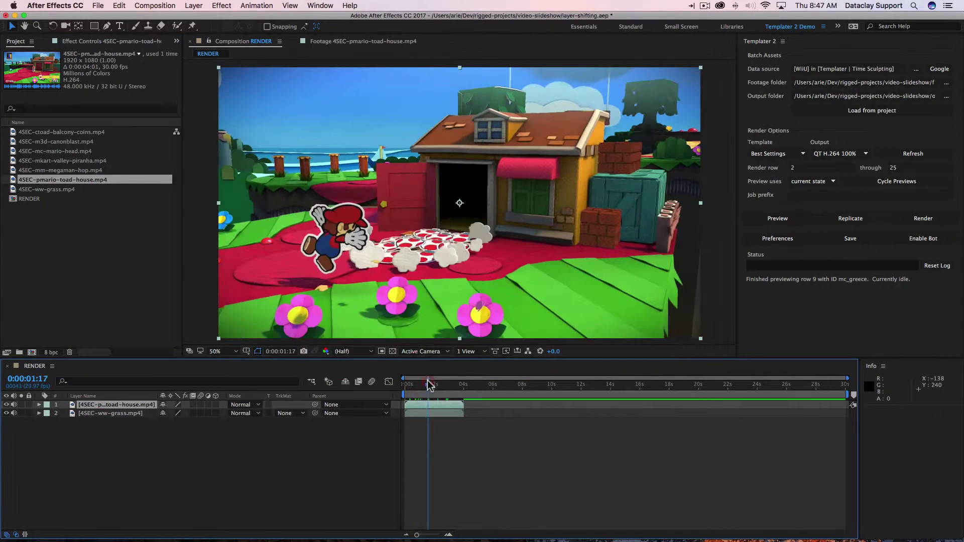
left_click_drag(422, 405, 492, 405)
left_click(454, 387)
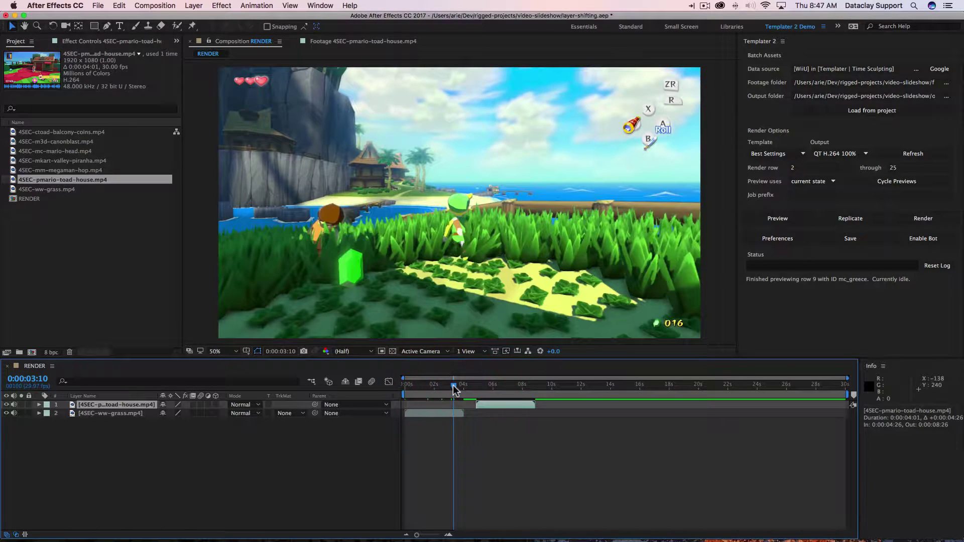
key("equal")
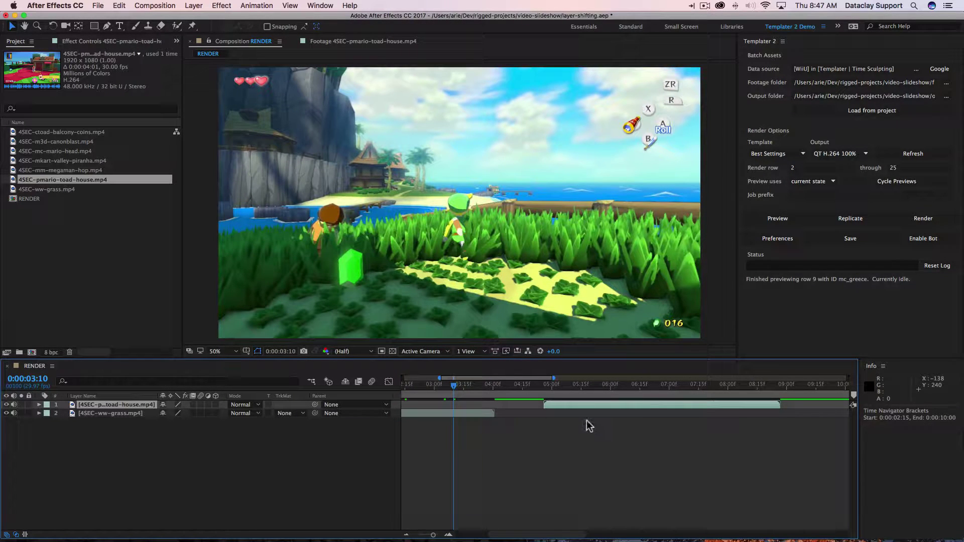
Step: Test trimming the toad-house layer's in and out points, then undo the last trim
left_click_drag(529, 386, 577, 387)
scroll(622, 414, "right", 3)
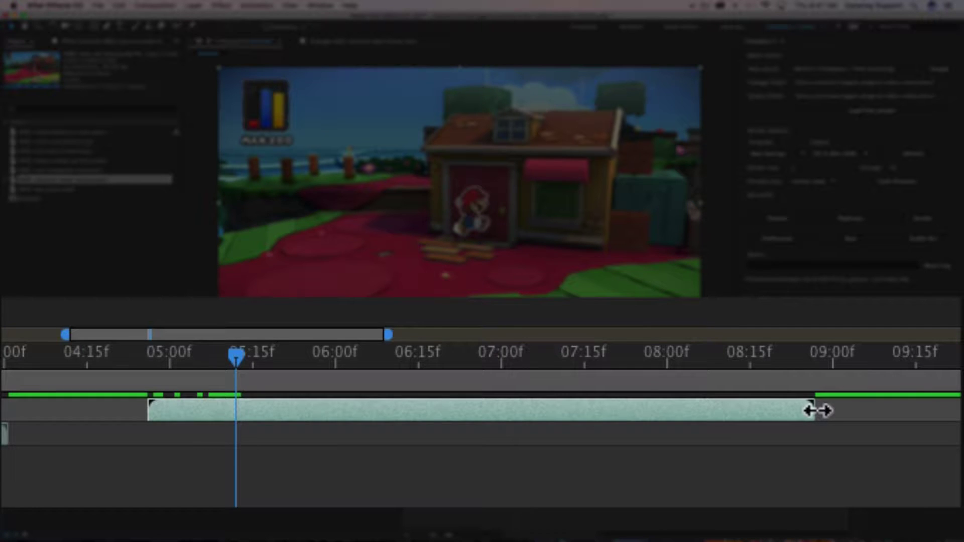
left_click(148, 415)
left_click_drag(155, 412, 285, 407)
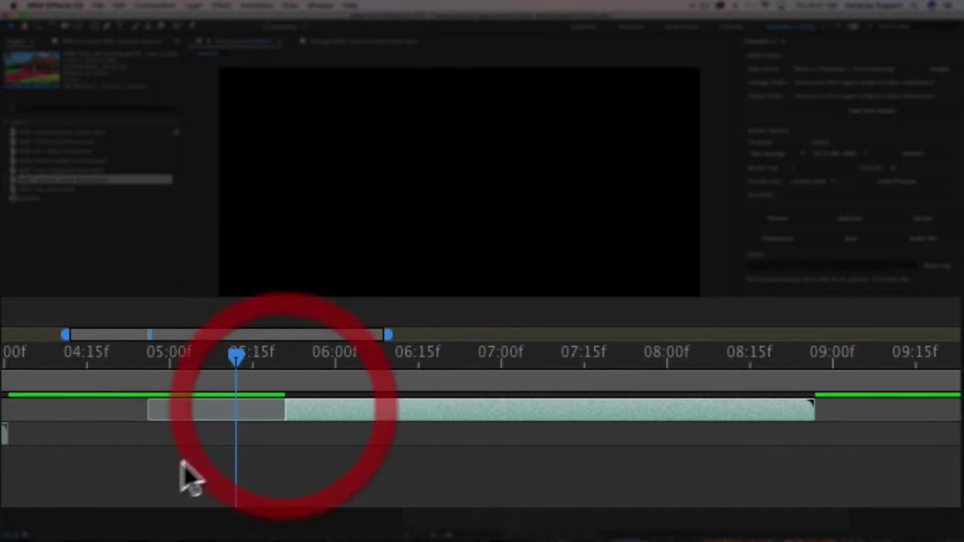
mouse_move(233, 357)
left_mouse_down()
mouse_move(297, 355)
mouse_move(224, 358)
left_mouse_up()
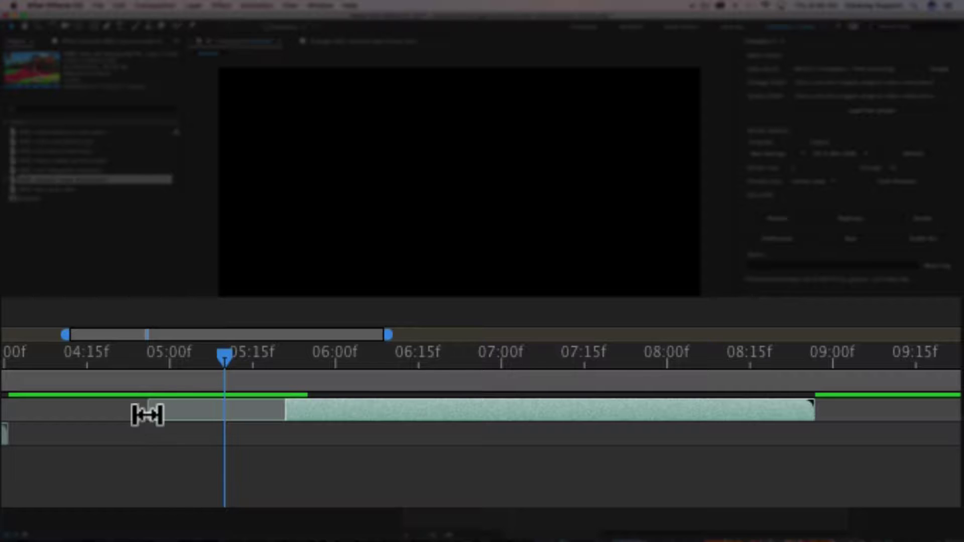
left_click_drag(154, 358, 113, 387)
left_click_drag(283, 410, 229, 408)
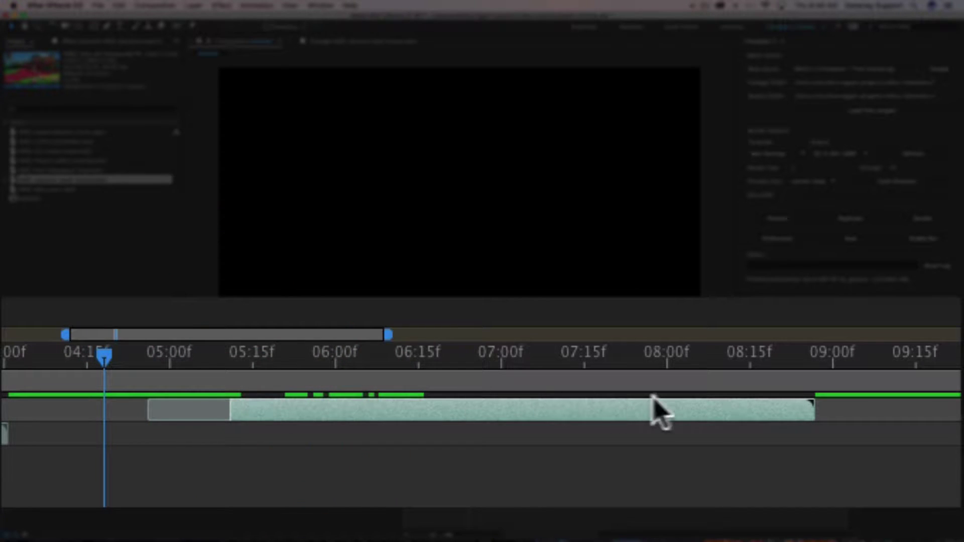
left_click_drag(718, 359, 683, 413)
left_click_drag(684, 370, 564, 370)
left_click_drag(683, 411, 738, 412)
mouse_move(799, 412)
left_mouse_down()
mouse_move(823, 412)
mouse_move(815, 412)
left_mouse_up()
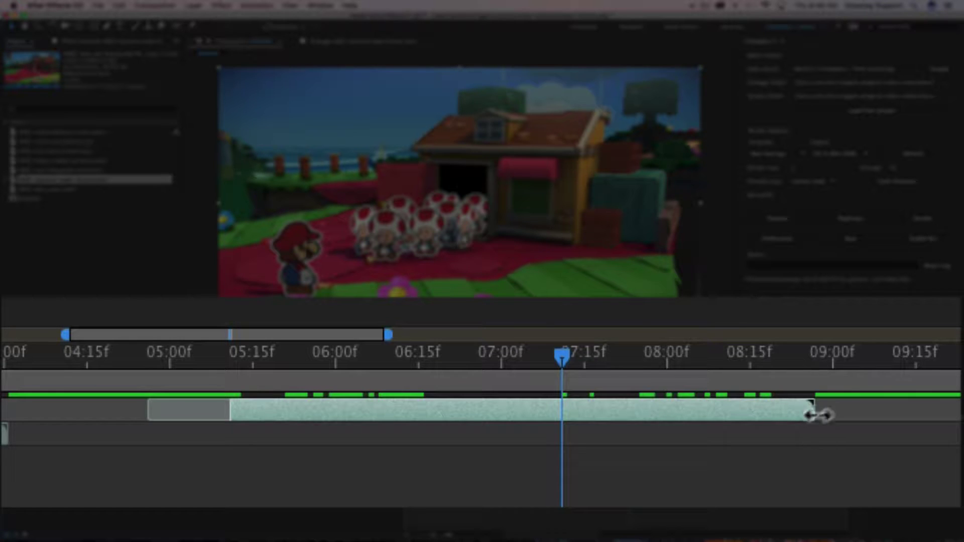
key("super+z")
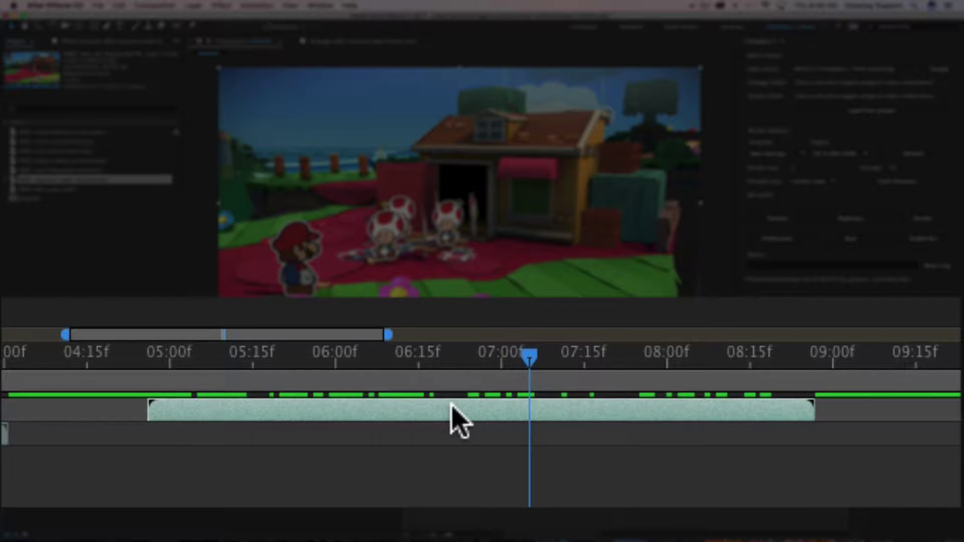
Step: Slide, trim and slip the toad-house layer, then restore its full length from 0:00:04:23 to 0:00:08:23
left_click_drag(451, 407, 415, 409)
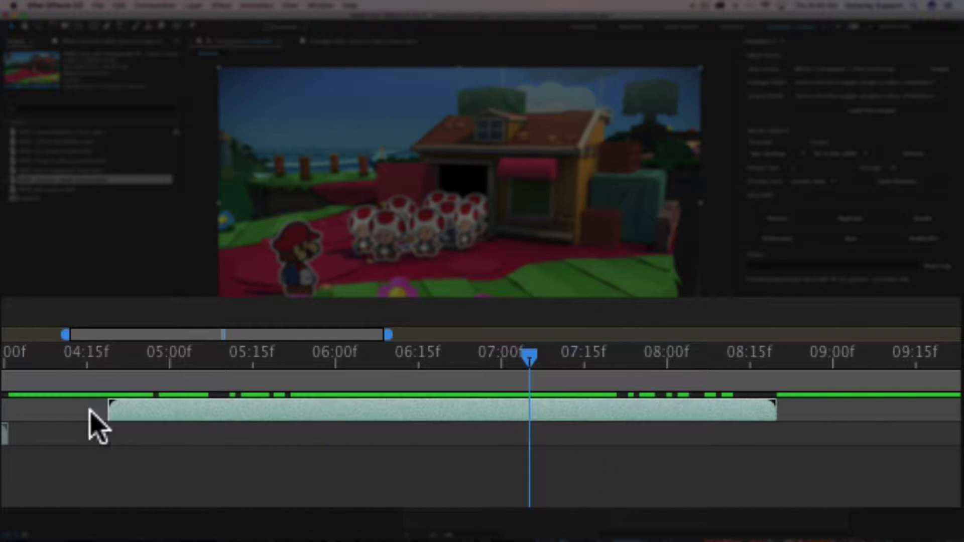
left_click_drag(108, 411, 285, 408)
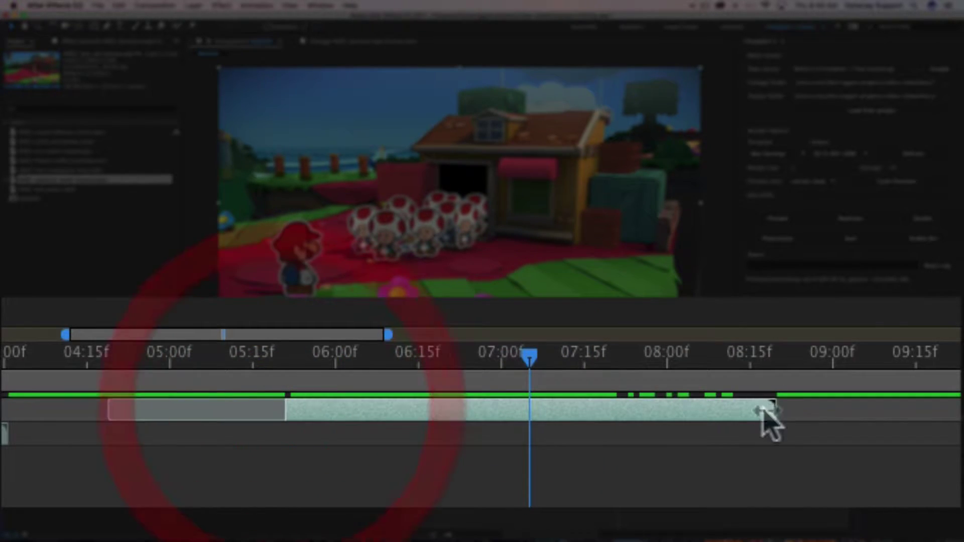
left_click_drag(762, 409, 604, 411)
left_click_drag(254, 413, 267, 397)
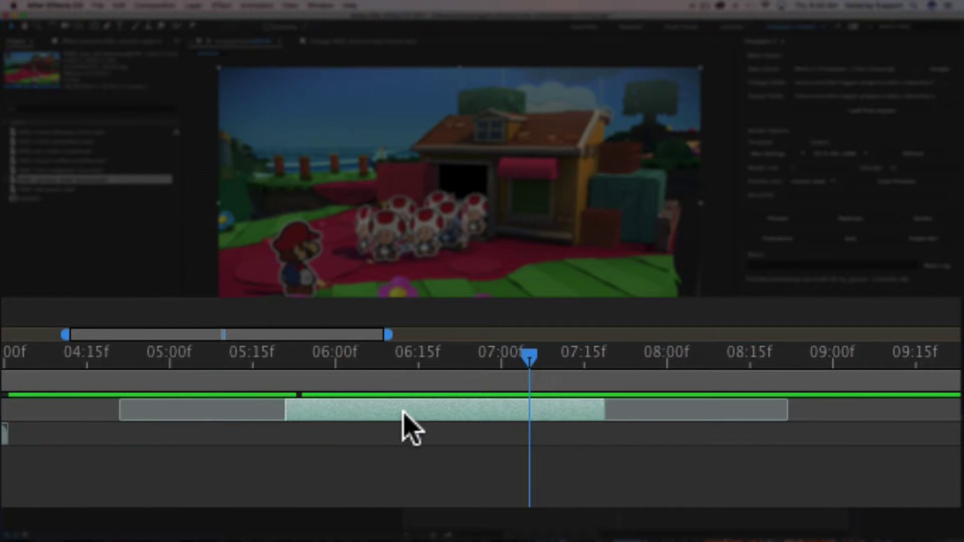
left_click_drag(405, 414, 374, 413)
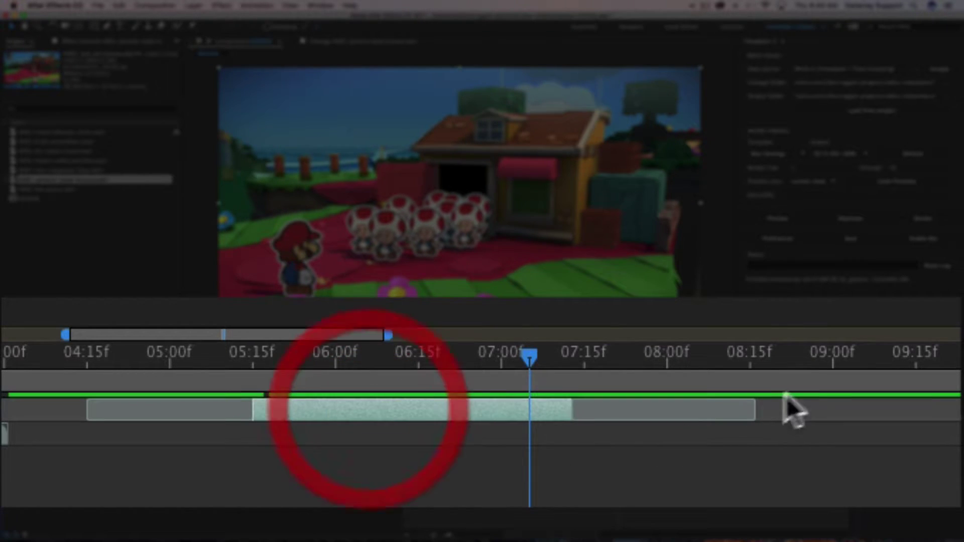
left_click_drag(491, 424, 529, 415)
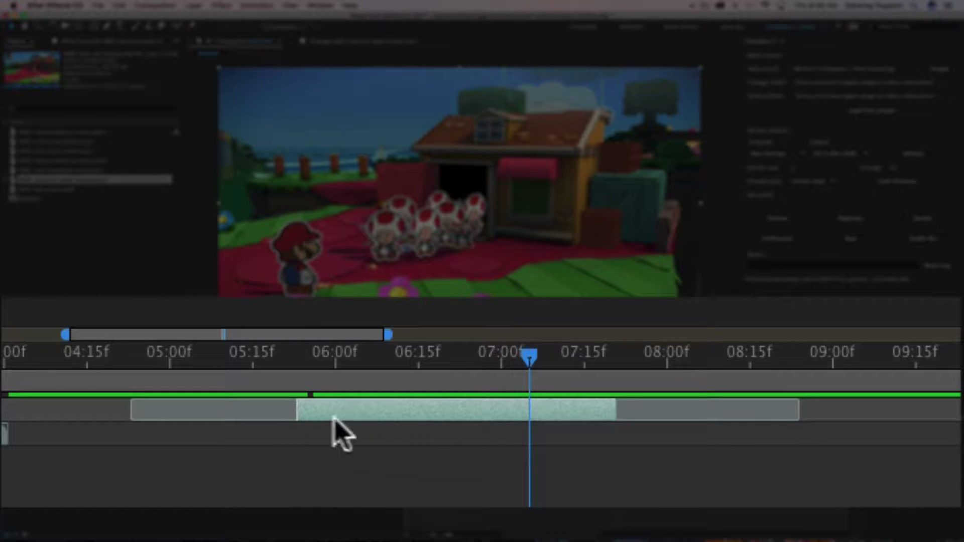
left_click_drag(301, 409, 95, 420)
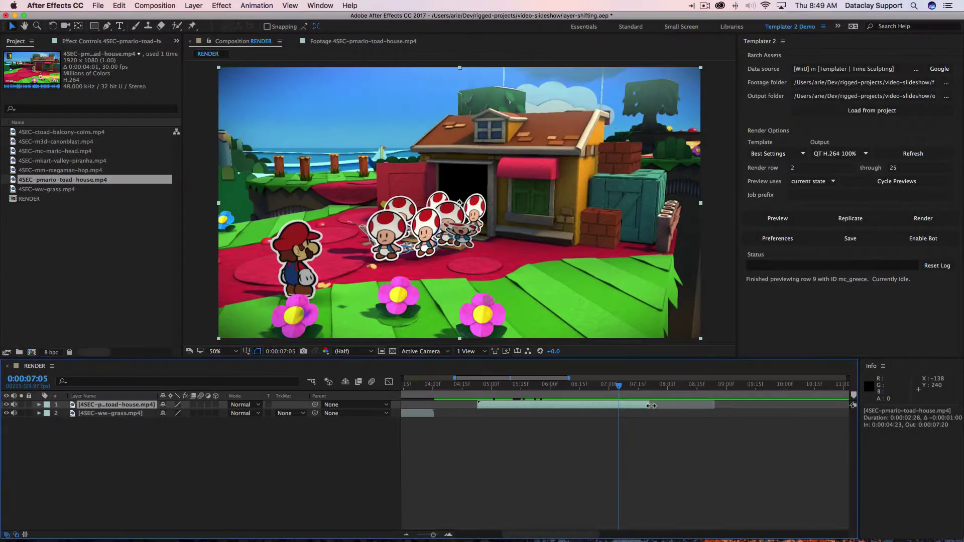
left_click_drag(651, 405, 743, 398)
key("Home")
Step: Move the toad-house layer to 0:00:04:01–0:00:08:01, right where the grass clip ends
left_click(360, 392)
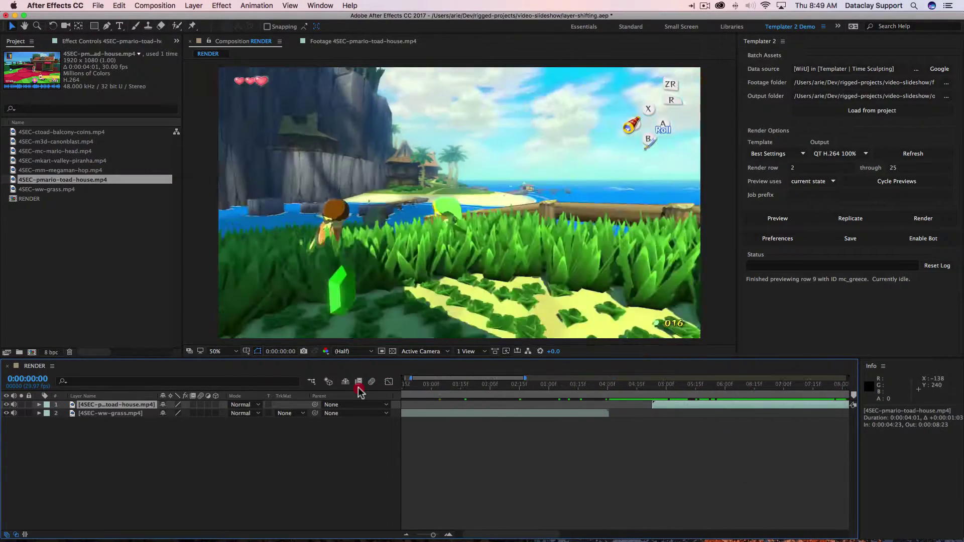
key("minus")
key("minus")
key("minus")
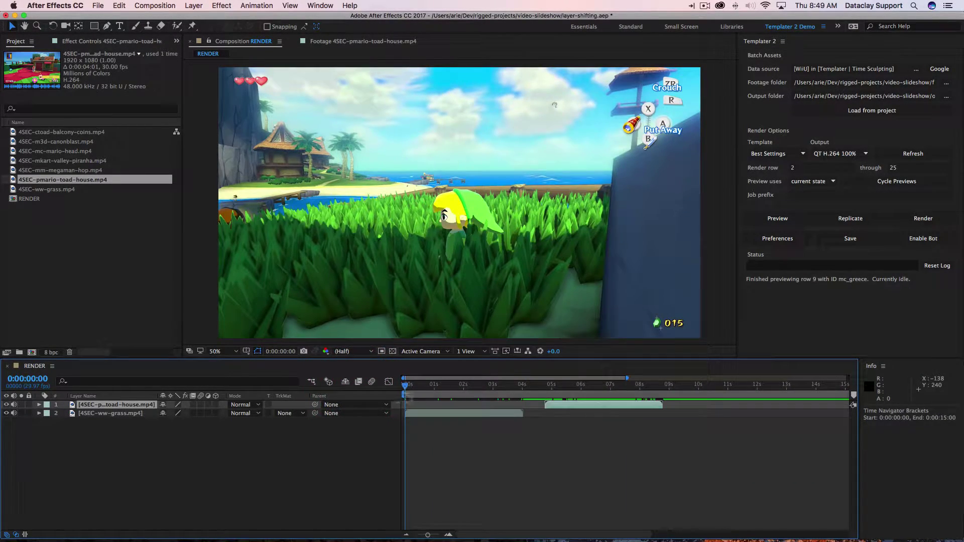
left_click_drag(562, 399, 595, 402)
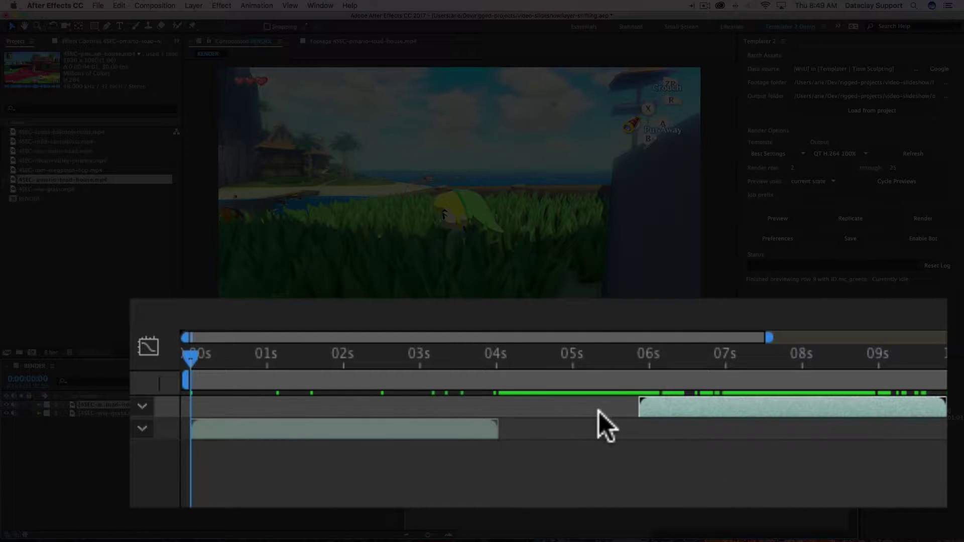
left_click_drag(682, 411, 557, 412)
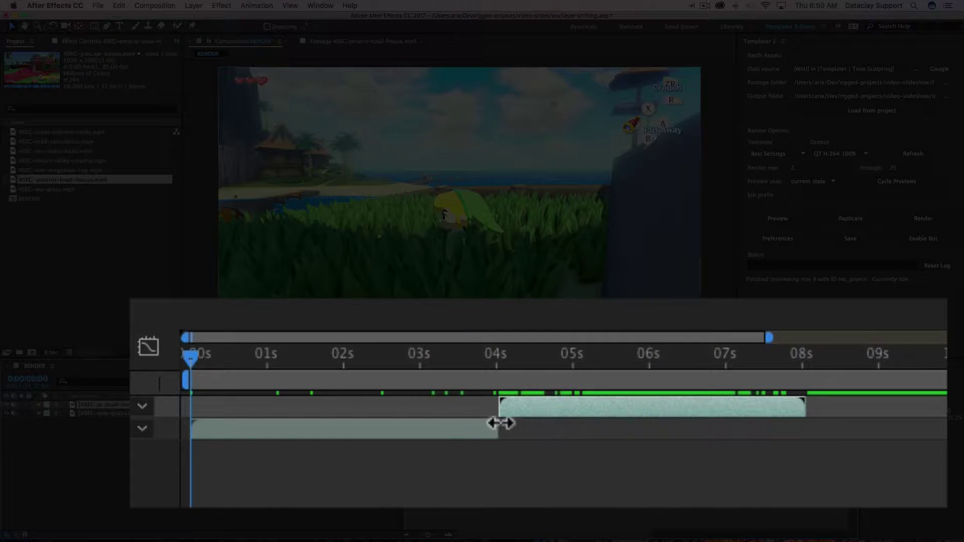
left_click(458, 428)
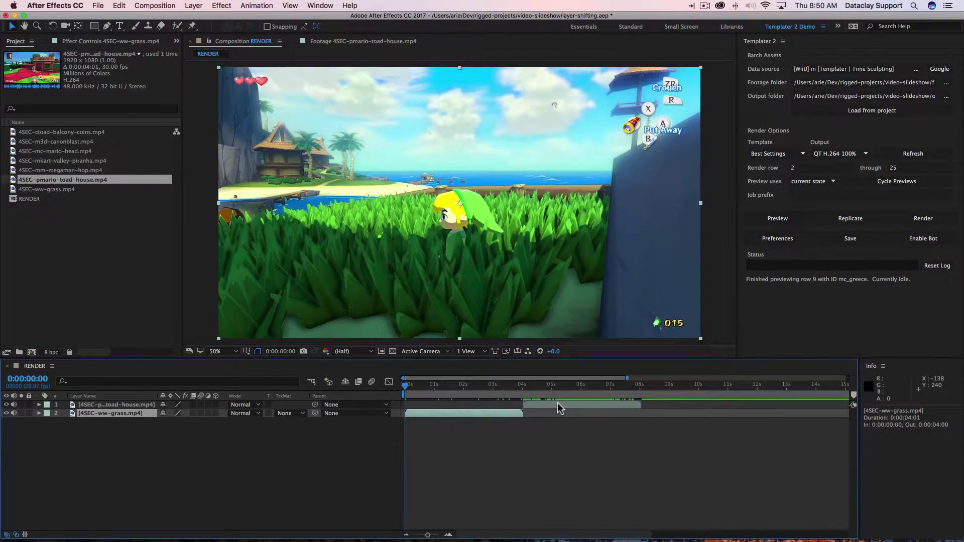
left_click(559, 408)
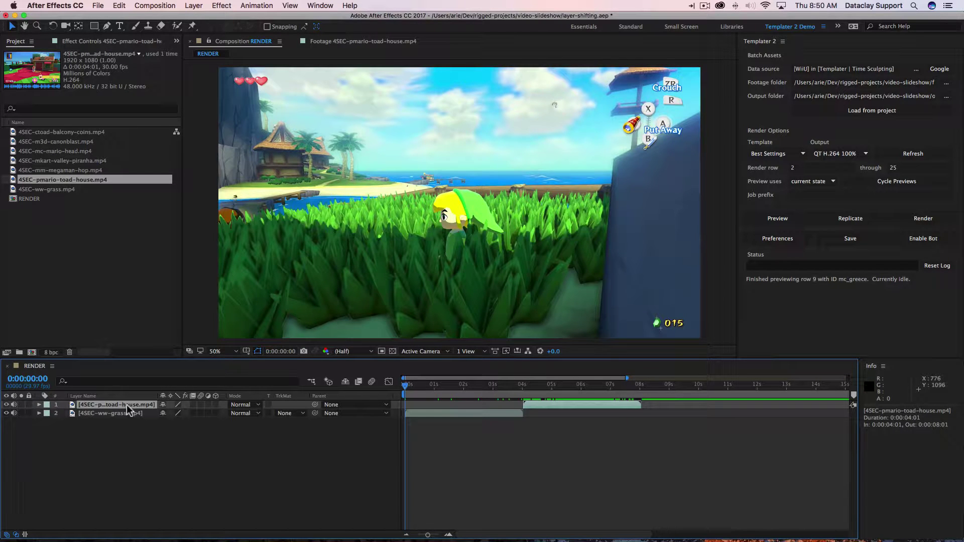
Step: Rename the toad-house layer to shot-2
left_click(131, 430)
left_click(133, 406)
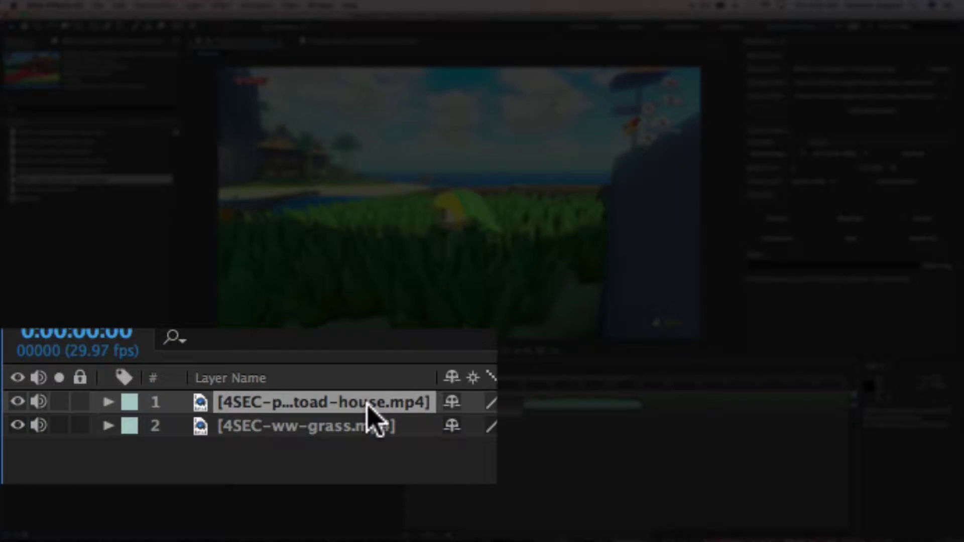
key("Return")
type("shot-2")
key("Return")
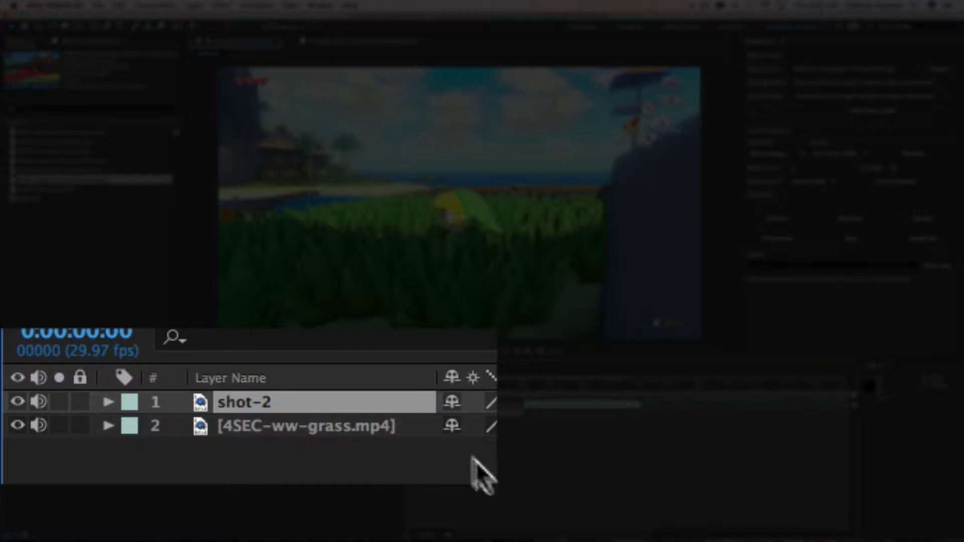
Step: Rename the 4SEC-ww-grass layer to shot-1
left_click(325, 426)
key("Return")
type("shot")
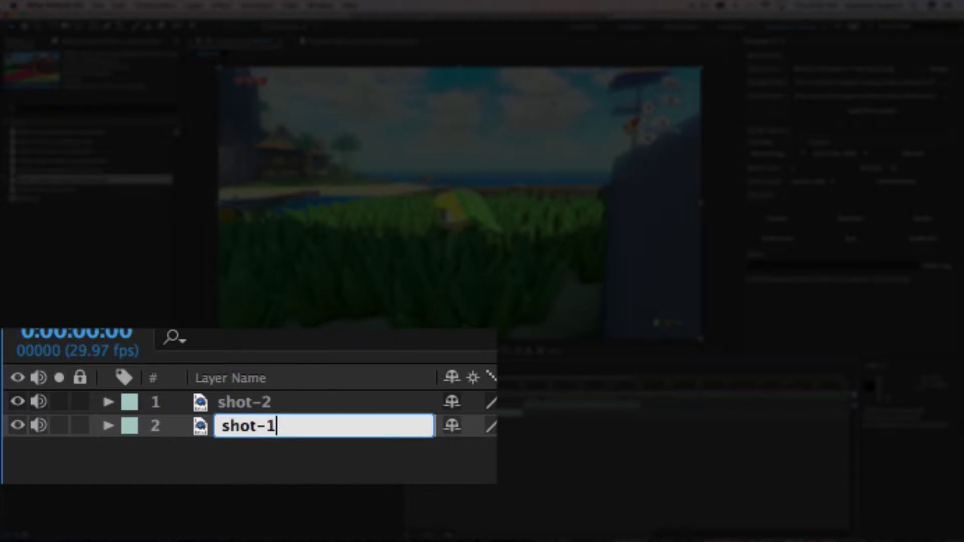
type("-1")
key("Return")
left_click(219, 466)
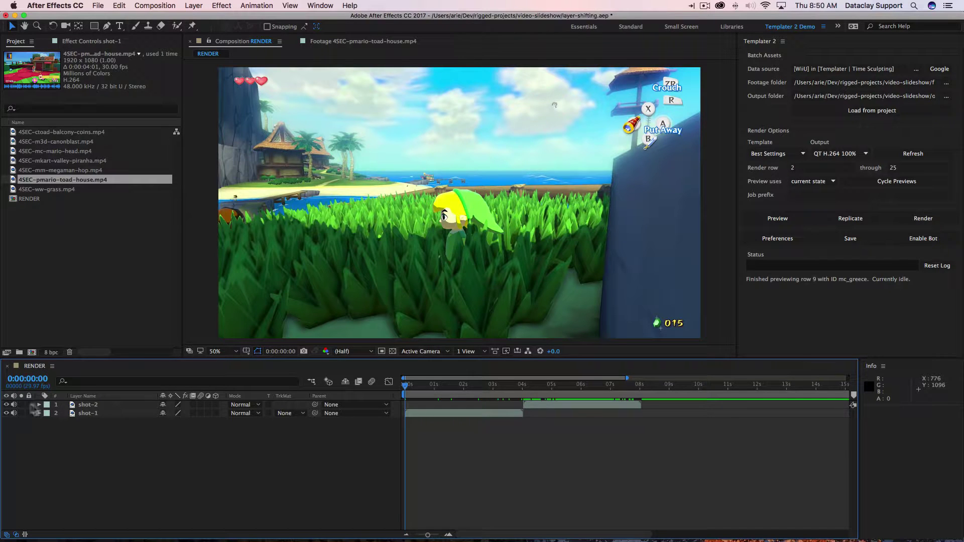
left_click(90, 405)
Step: Give shot-2 Templater Settings with Shift Target 2. shot-1 and In Point Shifts To Out Point
left_click(232, 8)
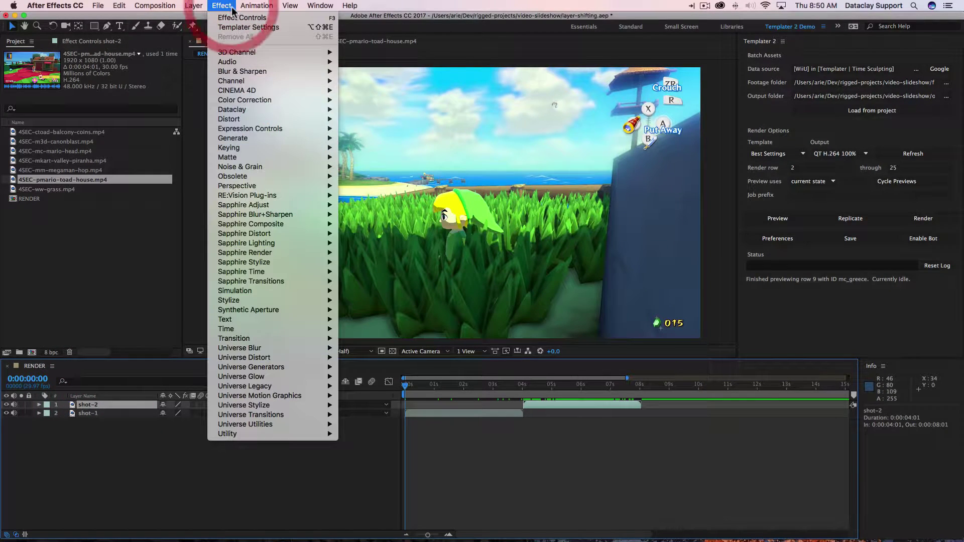
left_click(355, 110)
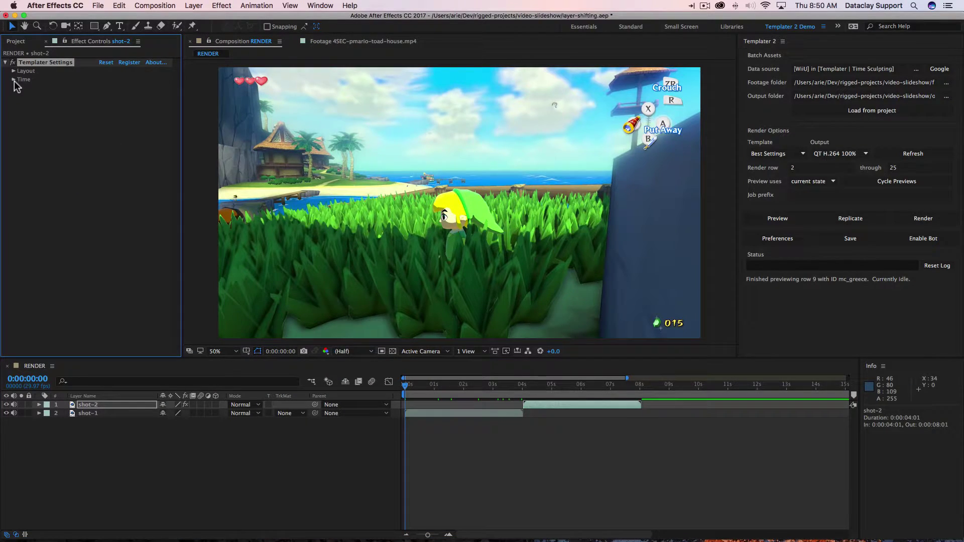
left_click(13, 79)
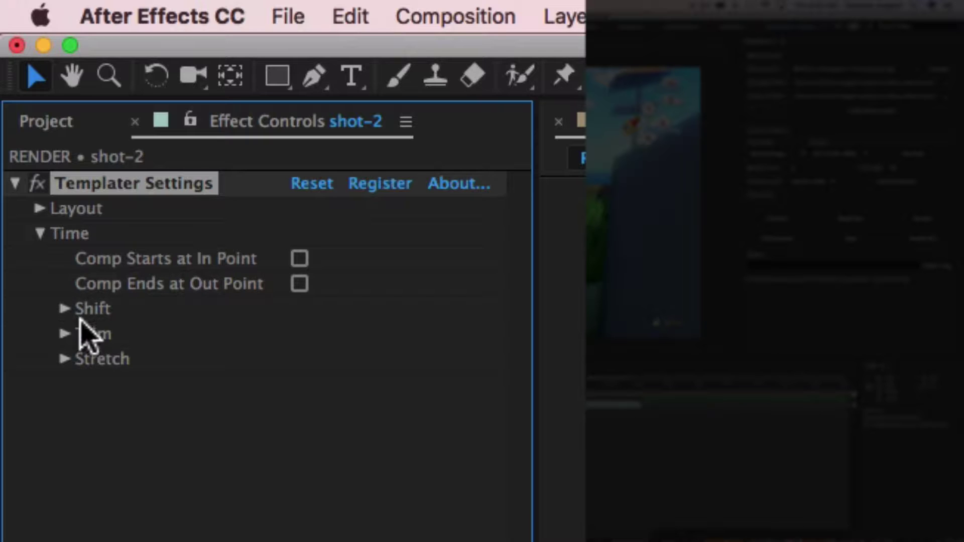
left_click(66, 309)
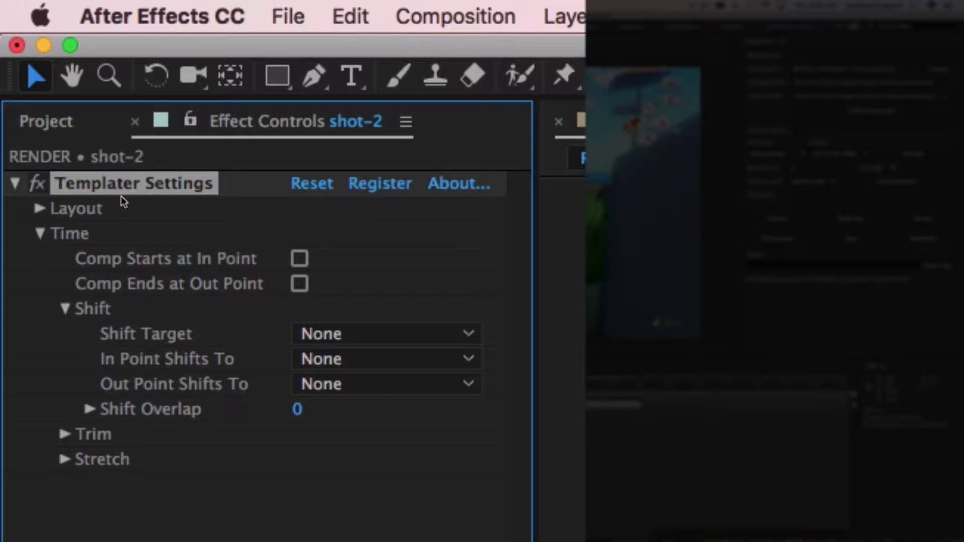
left_click(323, 335)
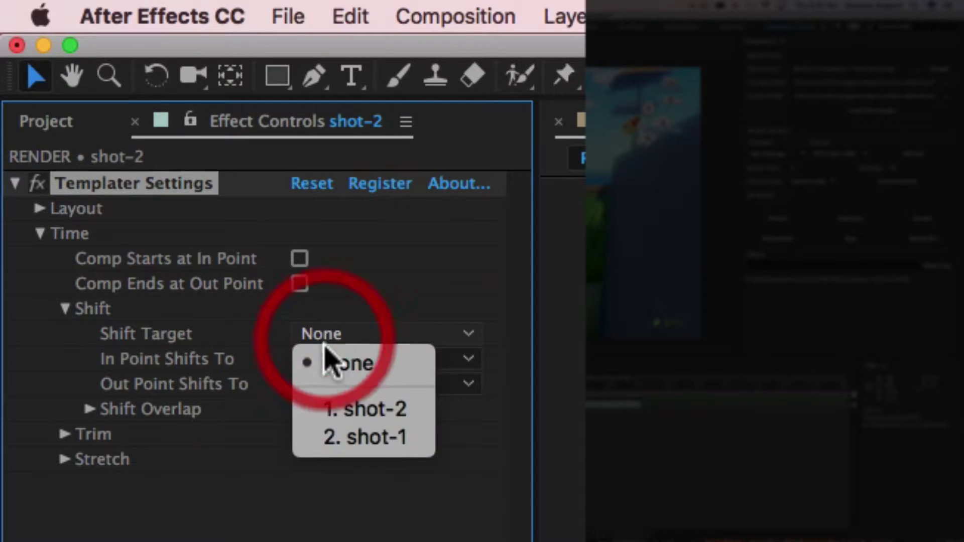
left_click(336, 439)
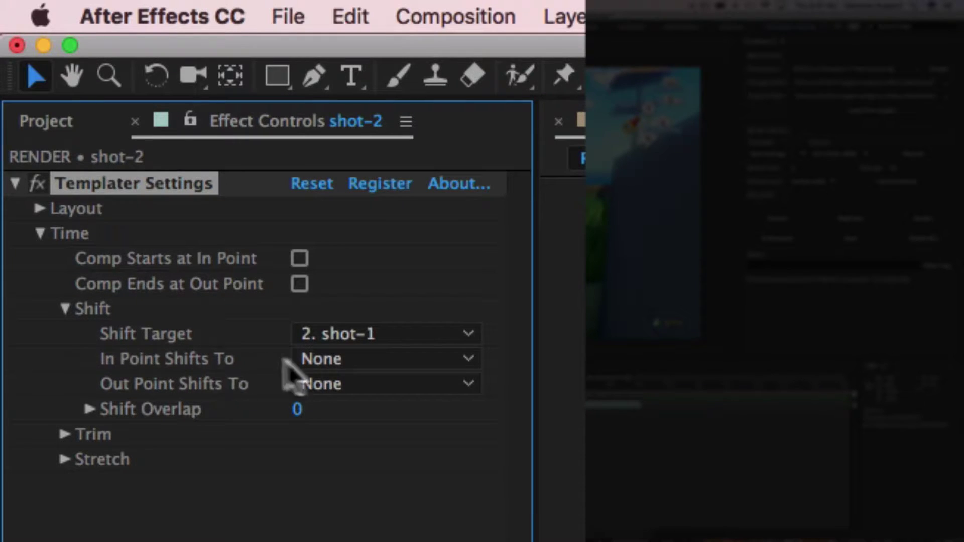
left_click(316, 358)
left_click(351, 444)
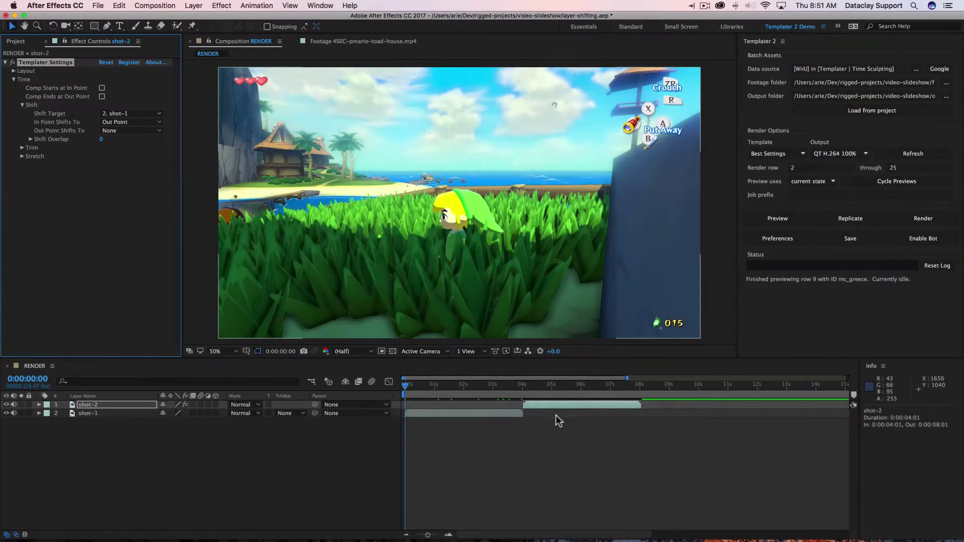
Step: Move shot-2 to start at 8 seconds, then run a Templater preview to snap it back
left_click_drag(566, 405, 681, 404)
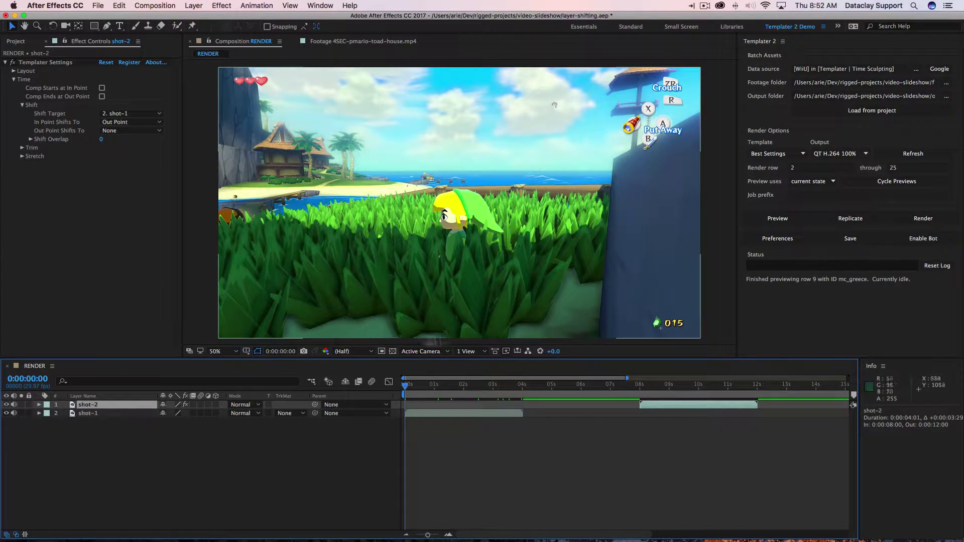
left_click(784, 220)
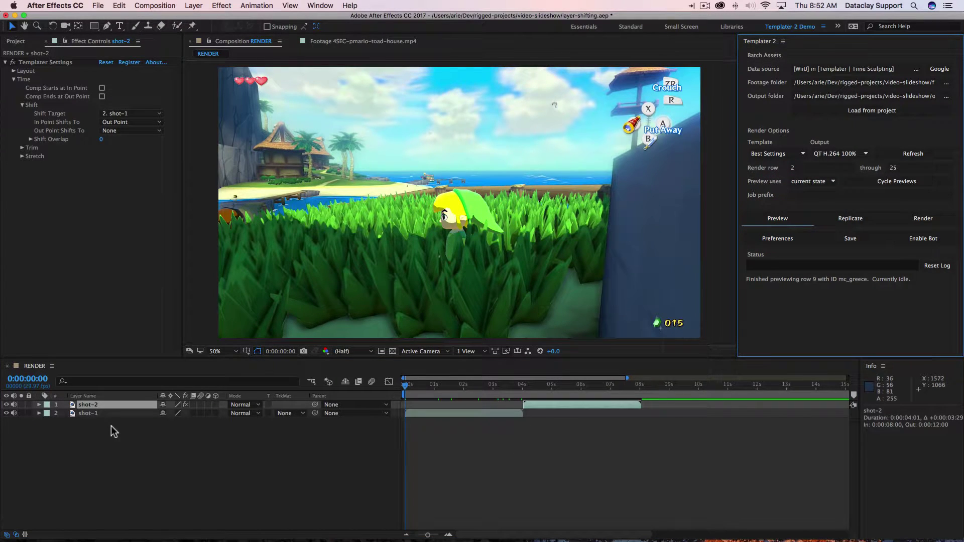
Step: Trim shot-1 to end at 3 seconds and preview so shot-2 follows
left_click(519, 413)
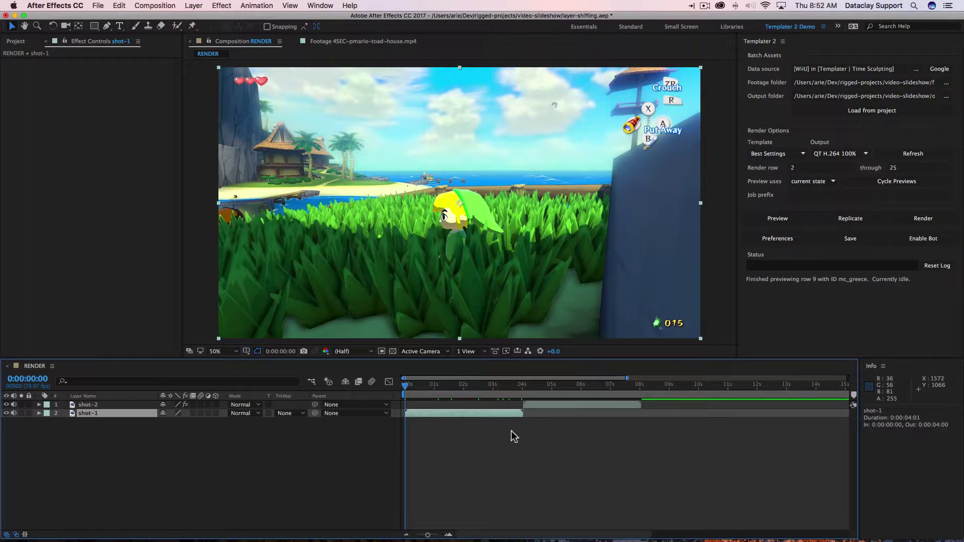
left_click_drag(522, 413, 481, 391)
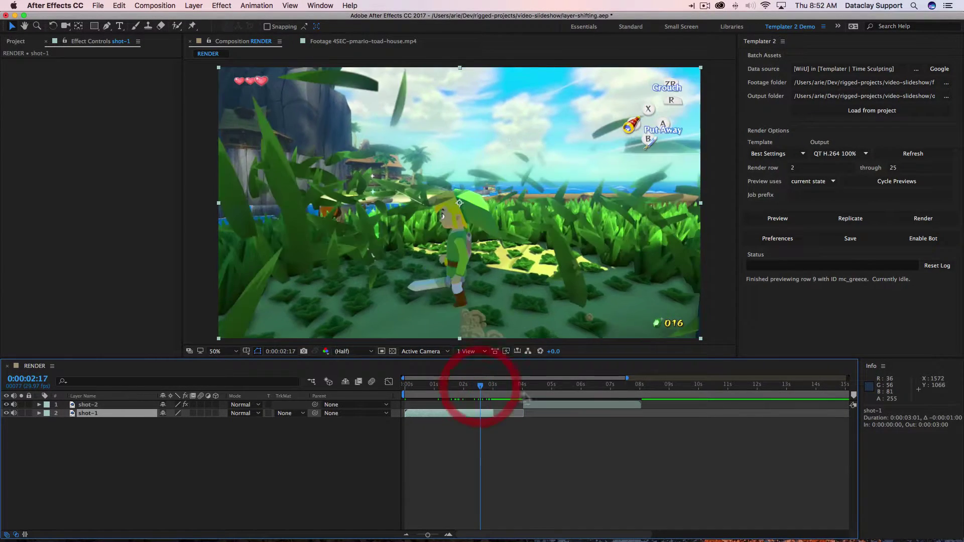
left_click(778, 219)
Step: Extend shot-1 by 14 frames and preview again so shot-2 follows its new end
left_click(521, 404)
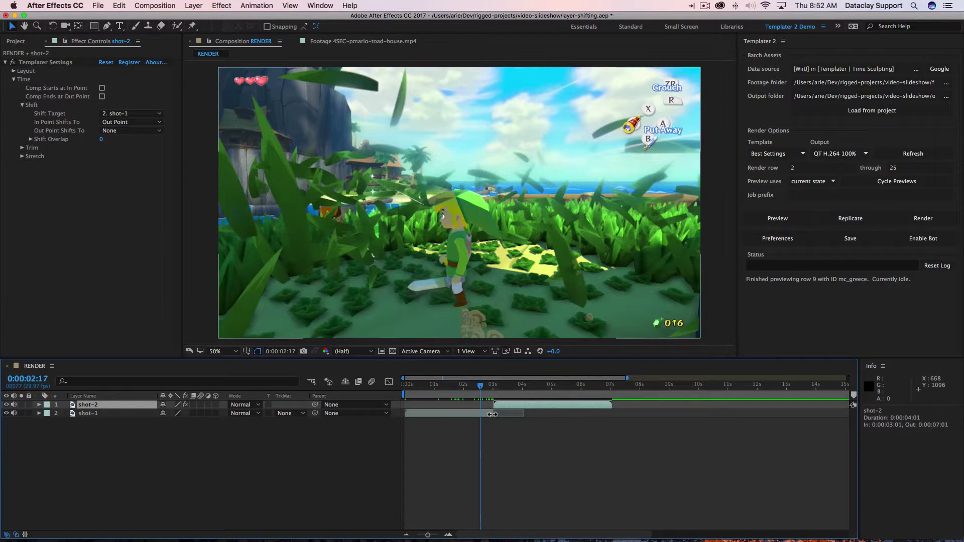
left_click_drag(493, 413, 506, 413)
left_click(769, 219)
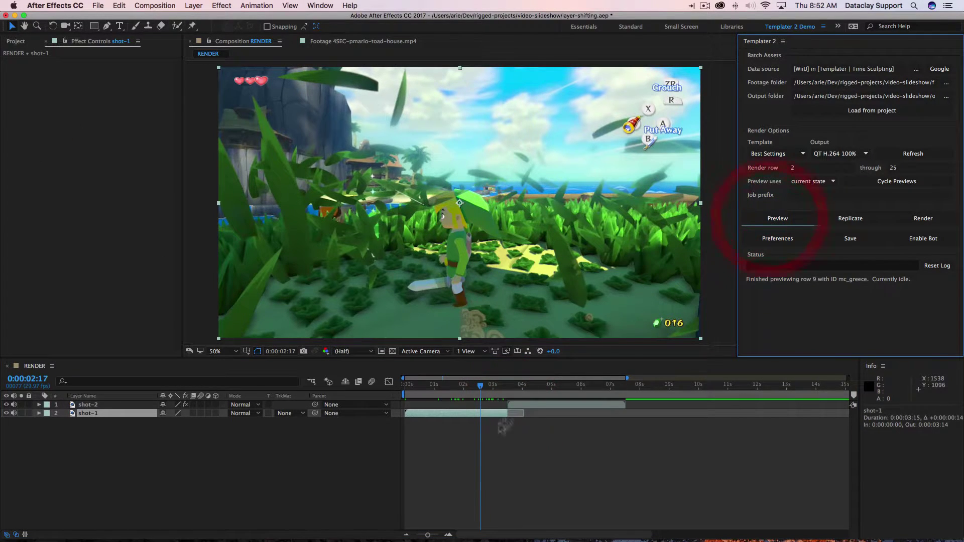
left_click(769, 219)
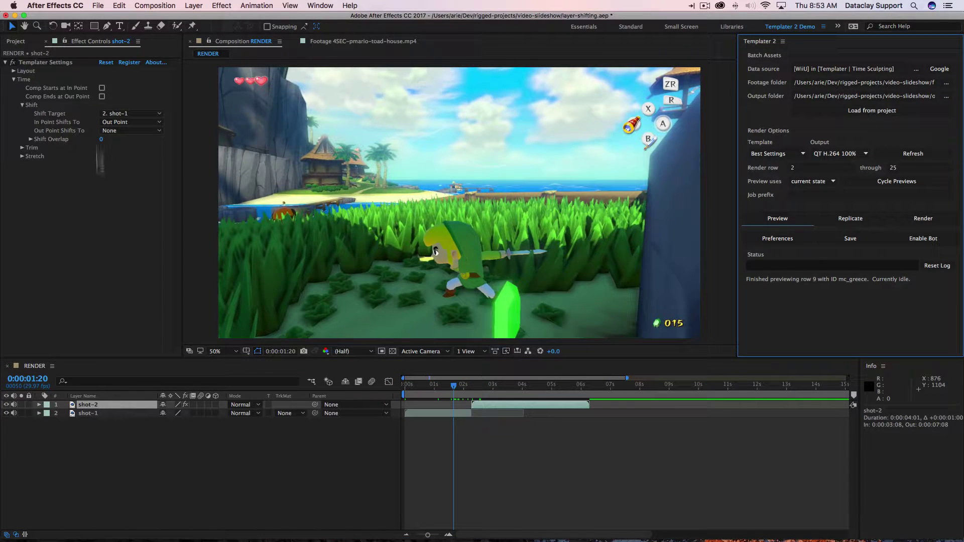
left_click(20, 41)
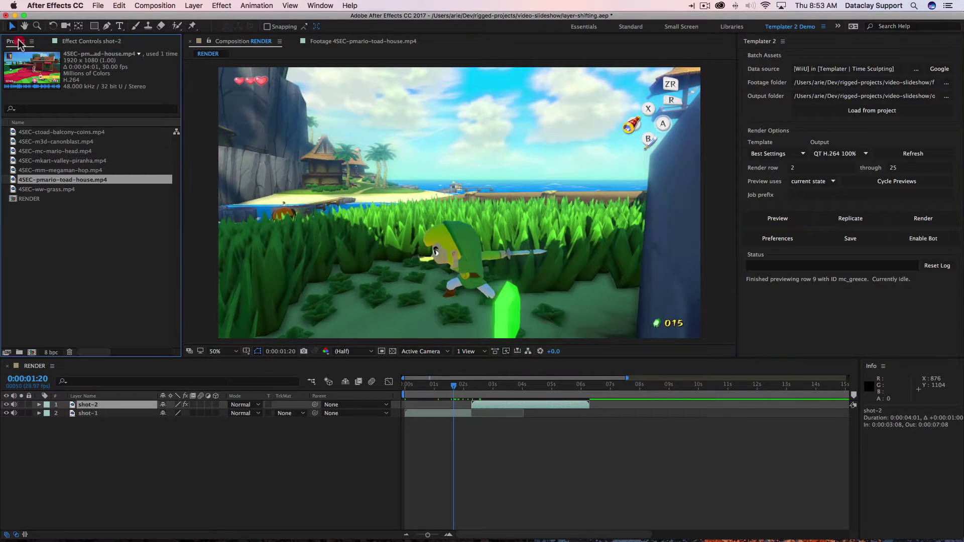
Step: Add 4SEC-m3d-canonblast.mp4 as a new top layer named shot-3
left_click(90, 160)
left_click_drag(85, 142, 130, 405)
left_click(117, 406)
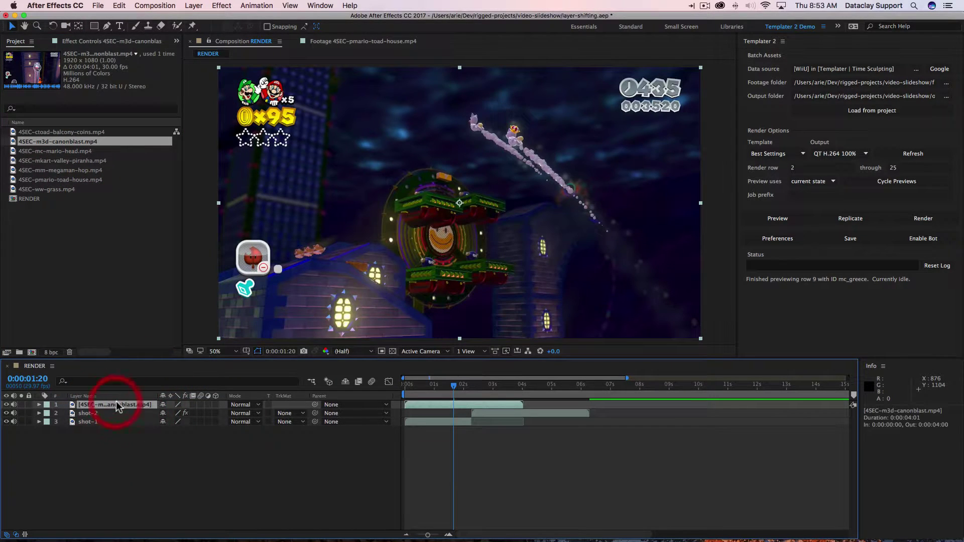
type("shot-3")
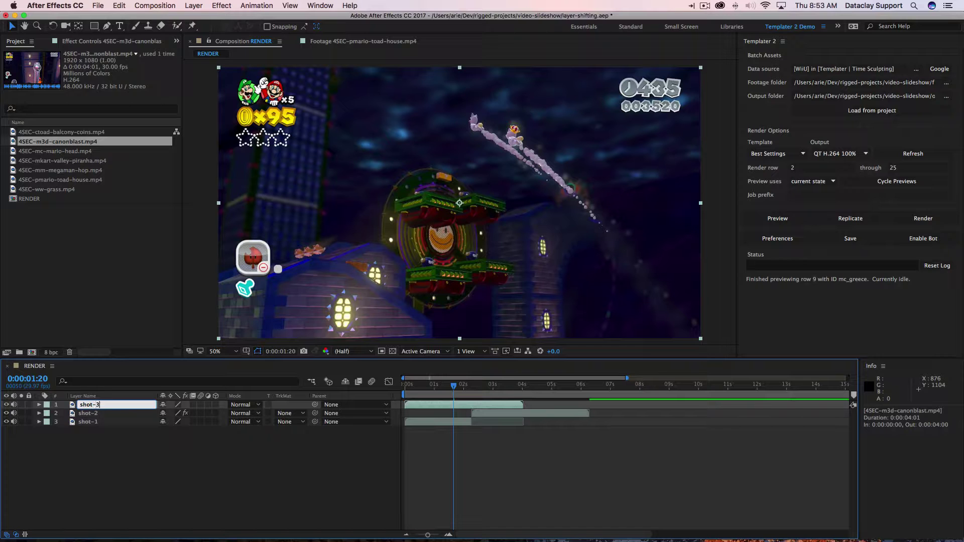
left_click(201, 469)
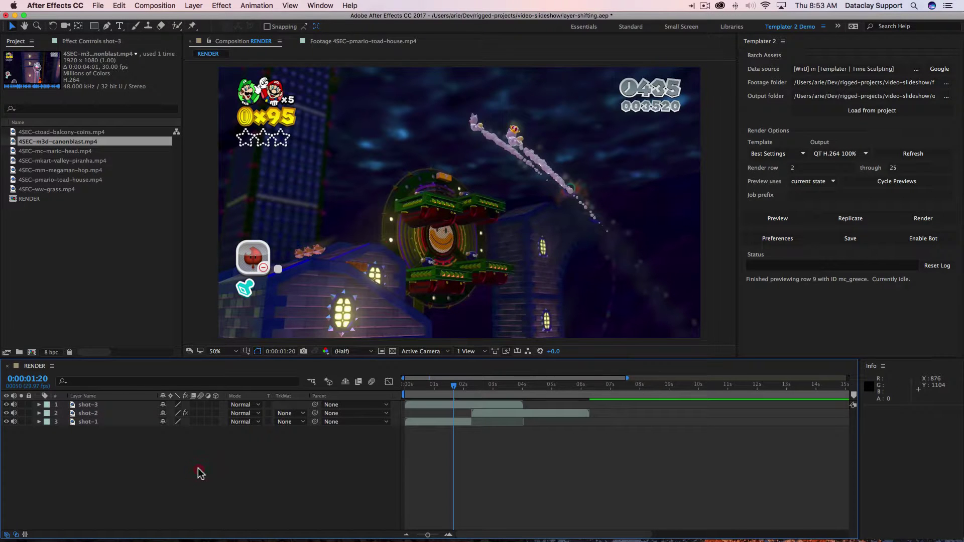
left_click(96, 406)
Step: Give shot-3 Templater Settings shifting its in point to shot-2's Out Point, then preview
left_click(204, 6)
left_click(374, 112)
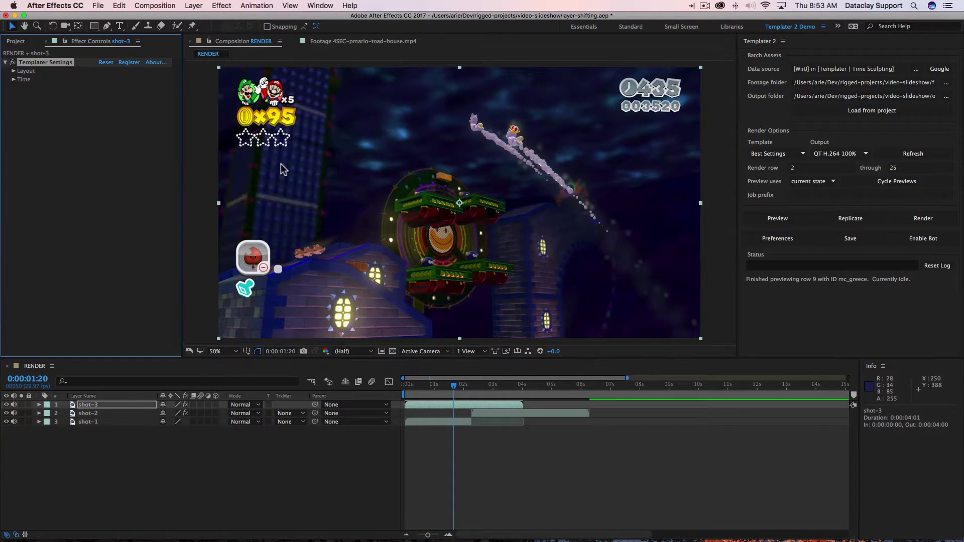
left_click(14, 80)
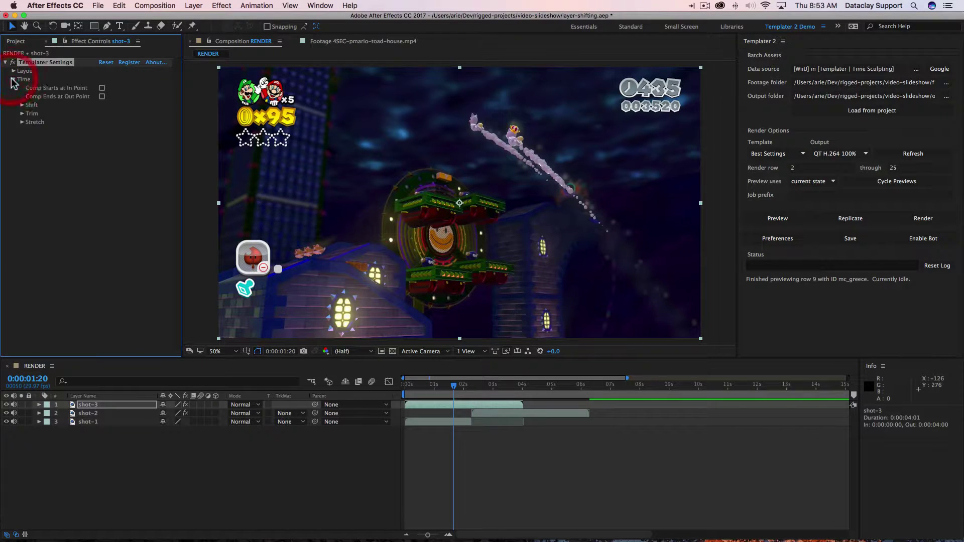
left_click(22, 106)
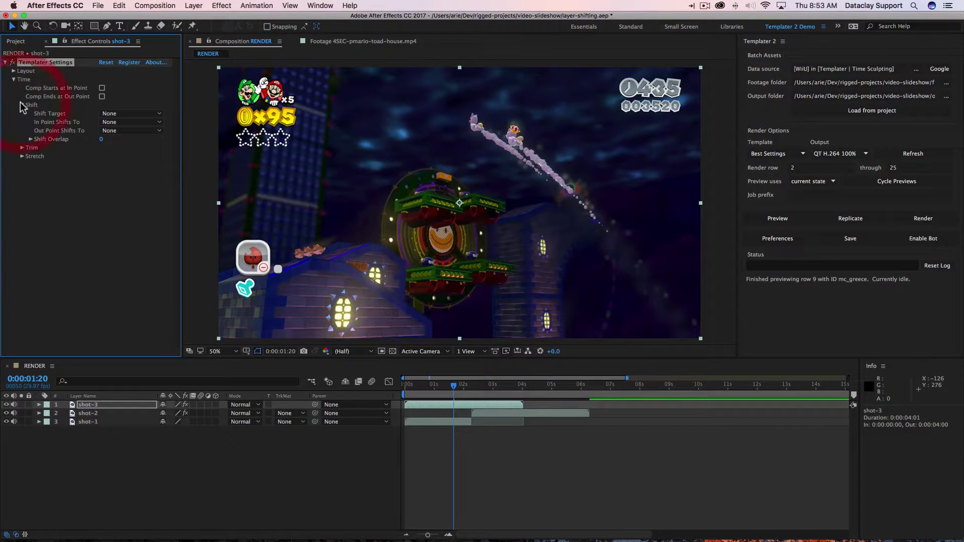
left_click(133, 114)
left_click(135, 149)
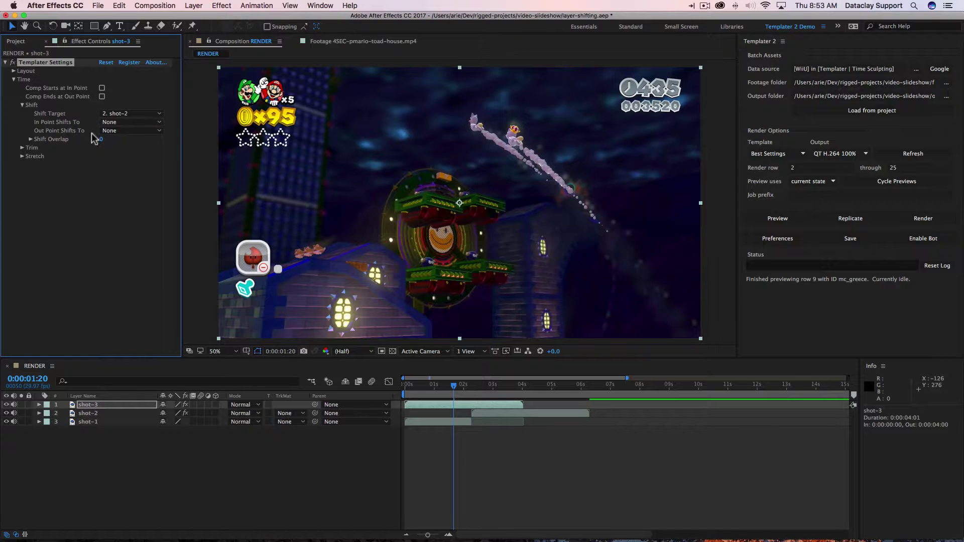
left_click(109, 122)
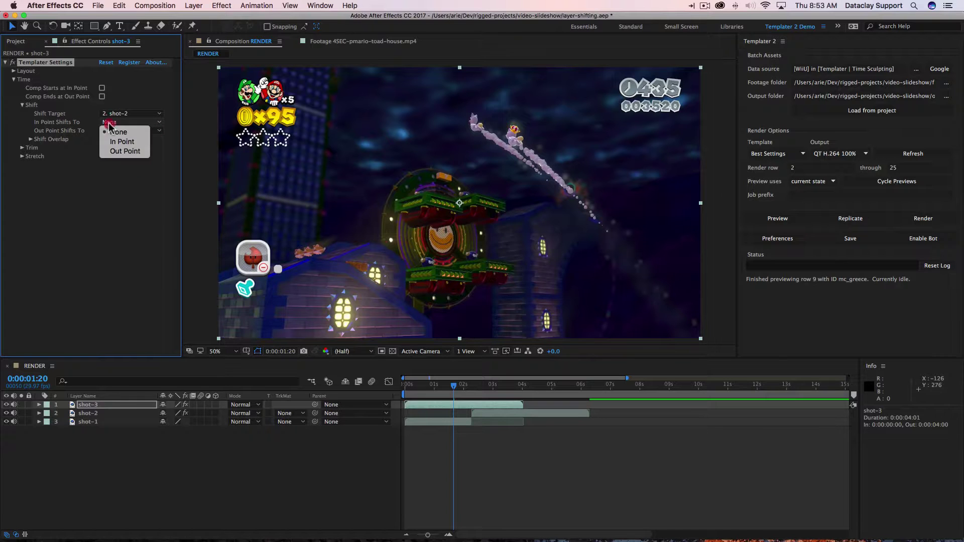
left_click(120, 151)
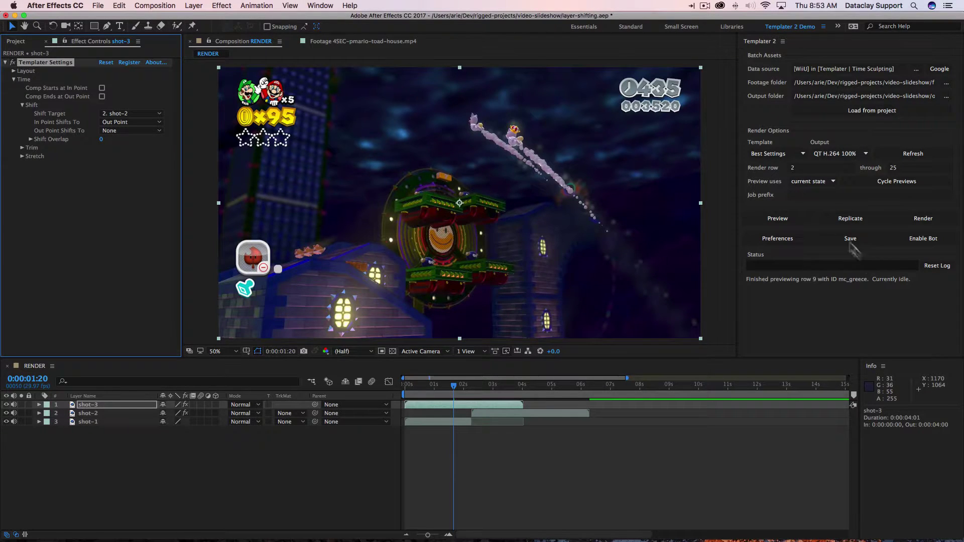
left_click(797, 217)
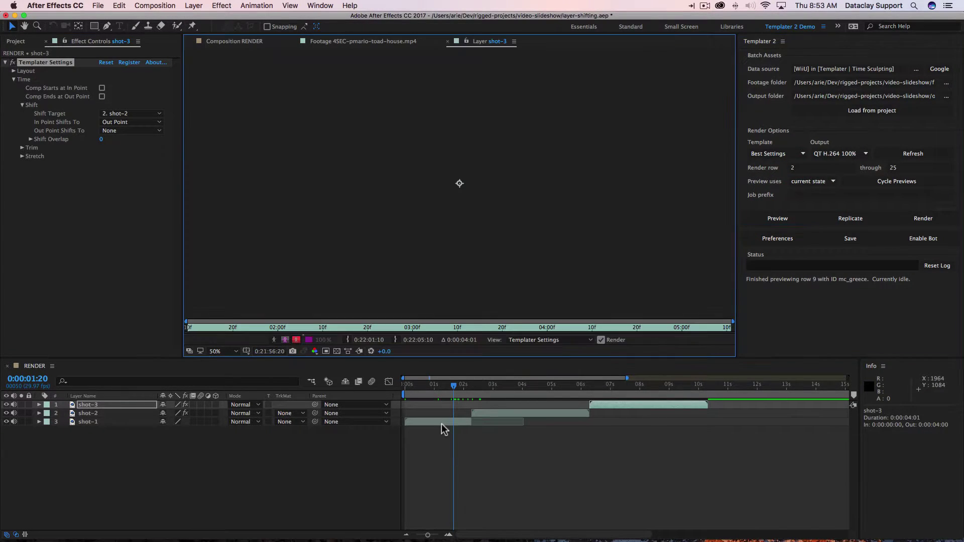
Step: Lengthen shot-2 to end around 05:28 and preview so shot-3 shifts later
left_click(258, 41)
left_click_drag(454, 385, 525, 371)
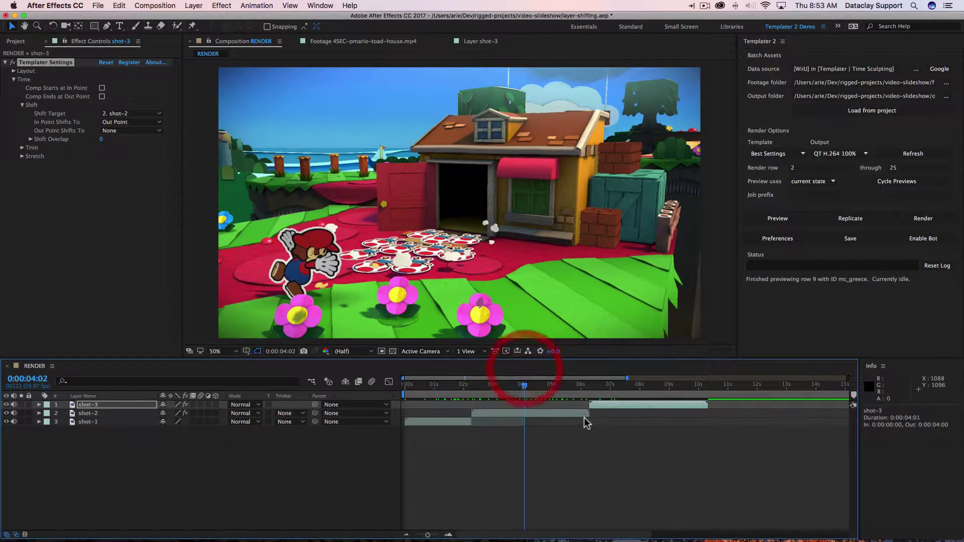
left_click(556, 414)
left_click_drag(556, 414, 569, 413)
left_click(777, 219)
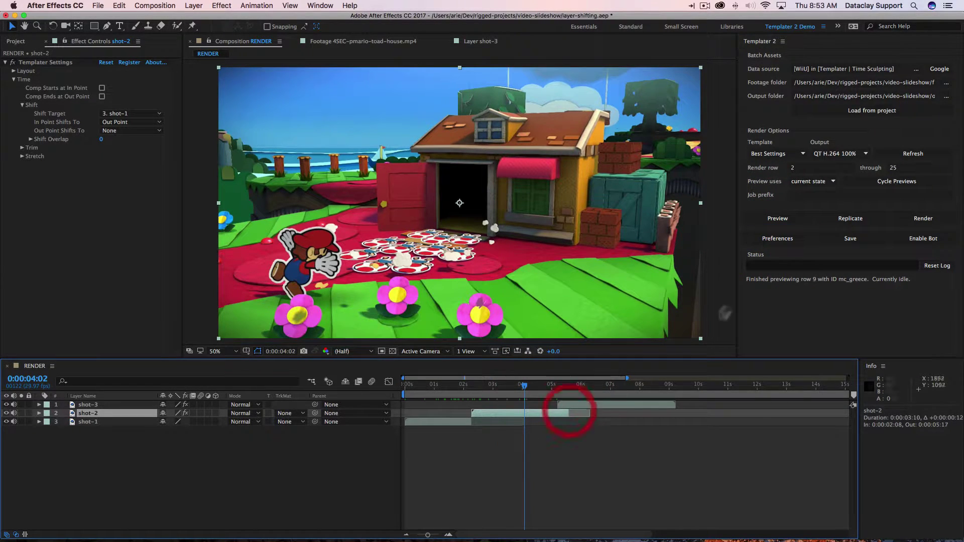
left_click(773, 219)
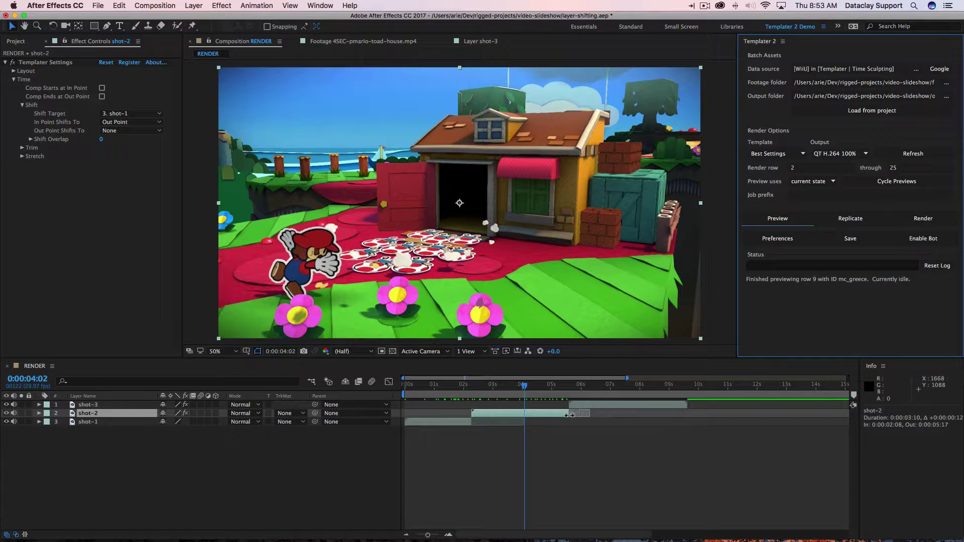
left_click_drag(569, 415, 582, 413)
left_click(765, 223)
Step: Shorten shot-1, set Templater previews to use the next row, and preview it
left_click_drag(473, 423, 462, 422)
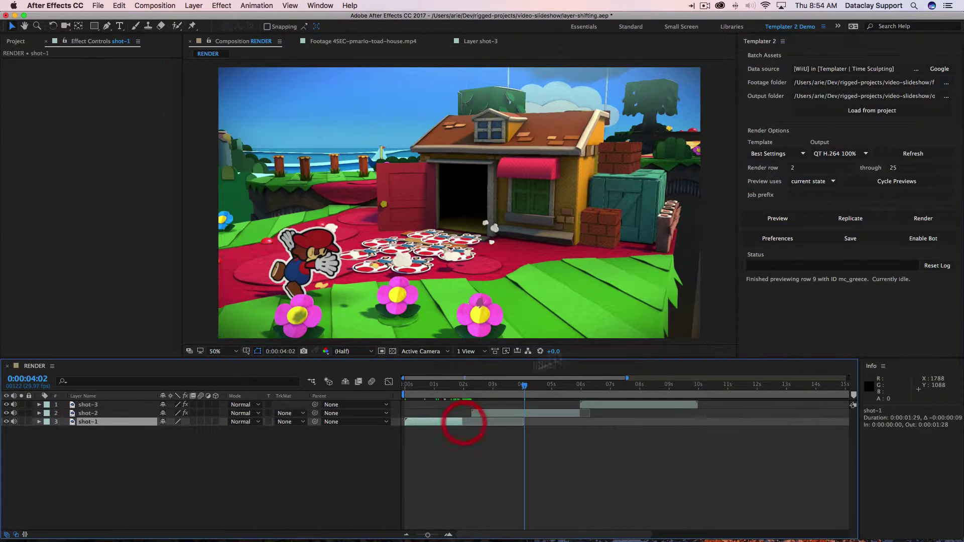
left_click(770, 216)
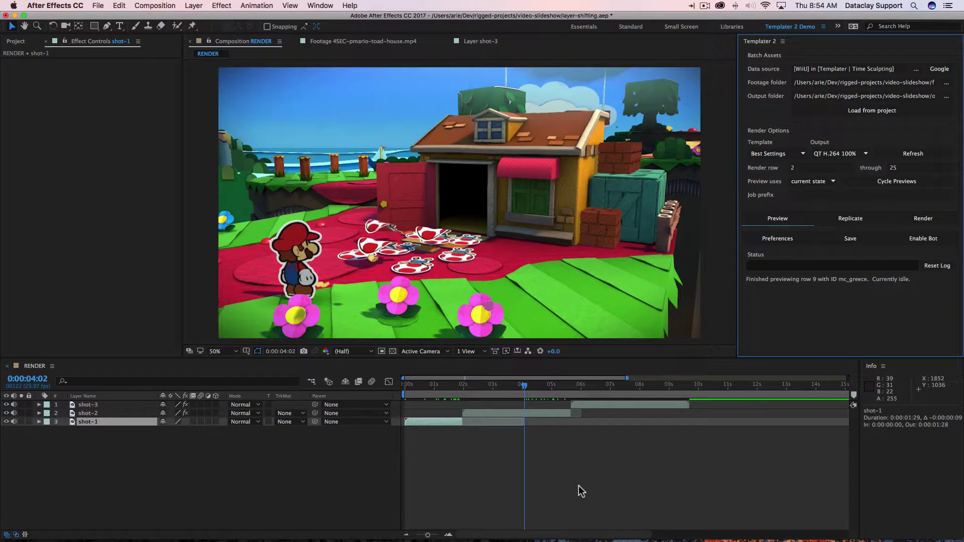
left_click(317, 472)
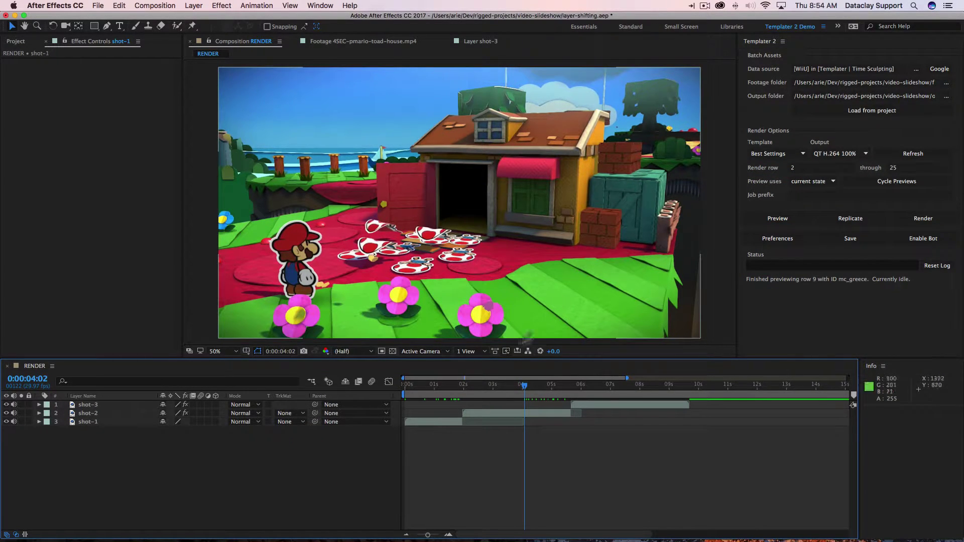
left_click(817, 181)
left_click(806, 201)
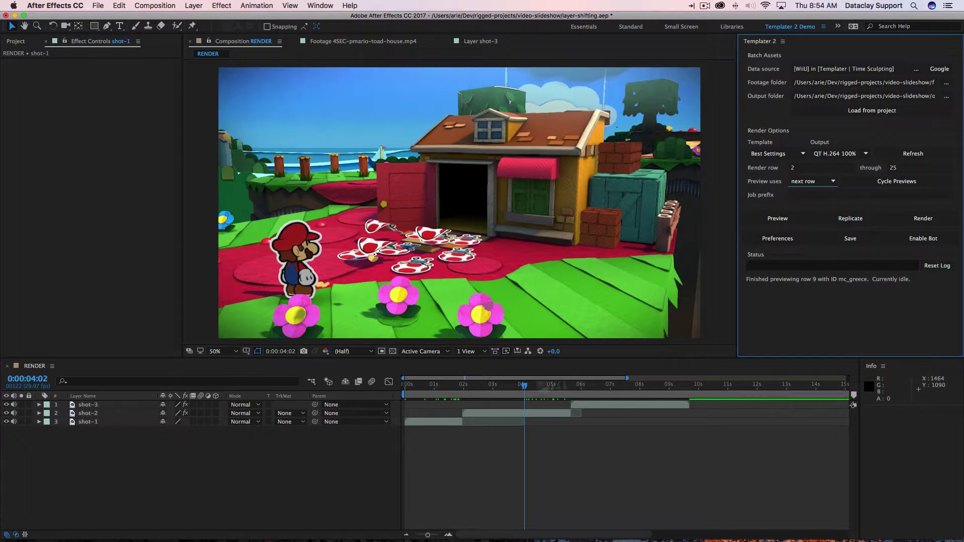
left_click(599, 448)
left_click_drag(599, 387, 510, 387)
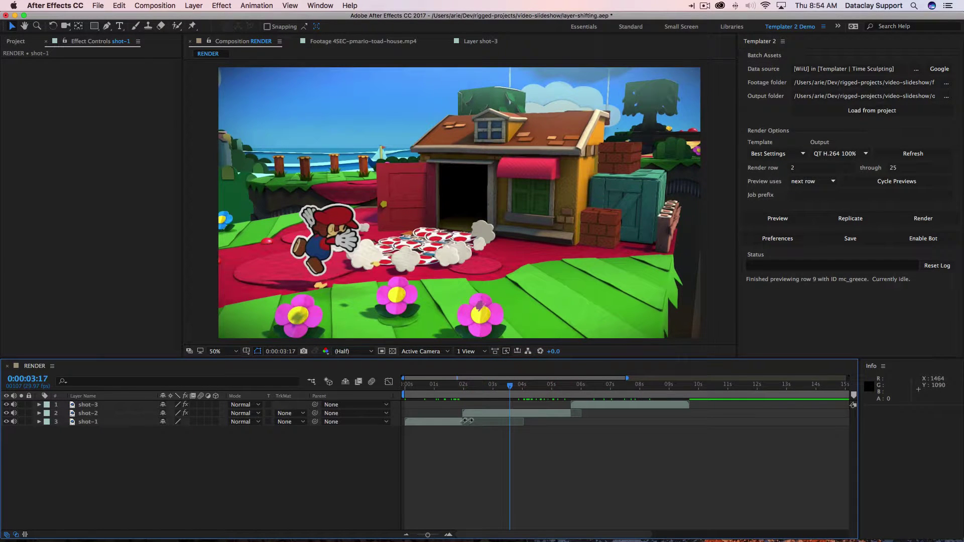
left_click(772, 220)
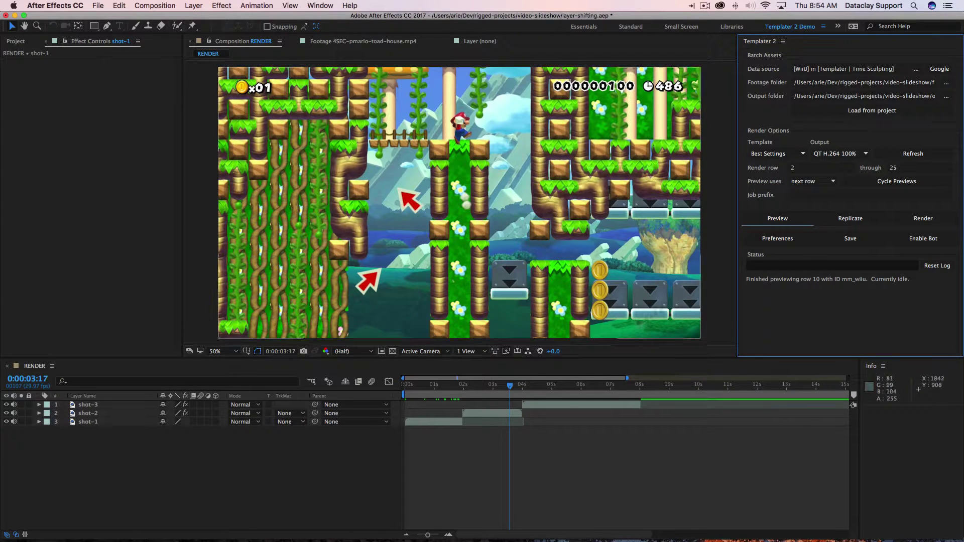
Step: Trim shot-1 to a duration of 0:00:01:27, ending at 0:00:01:26
left_click_drag(499, 390, 597, 402)
left_click(499, 422)
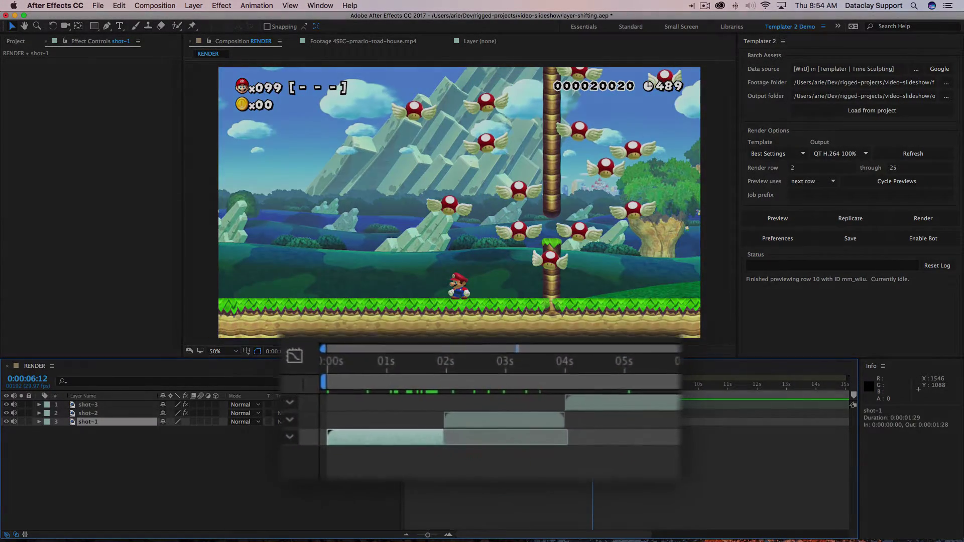
left_click_drag(436, 457, 668, 447)
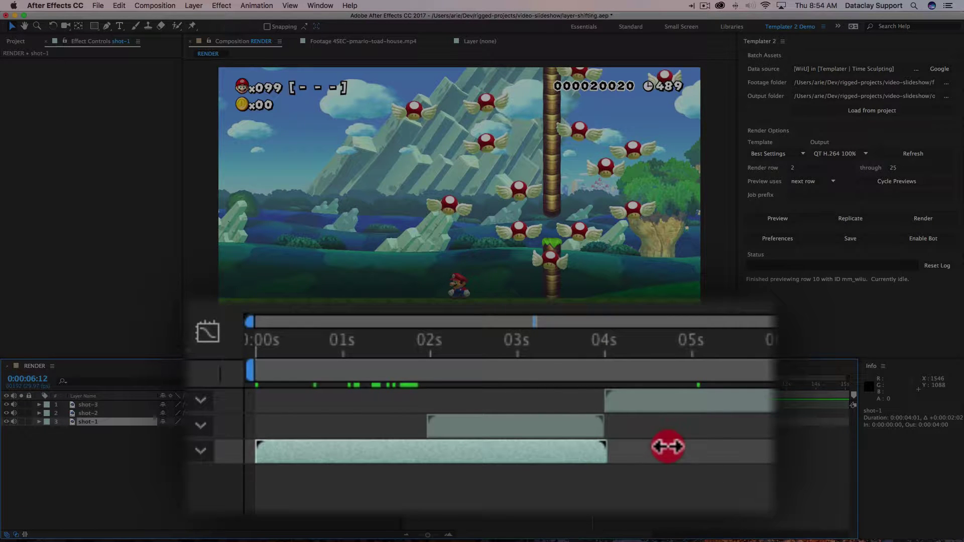
left_click_drag(608, 452, 424, 457)
left_click_drag(652, 370, 408, 363)
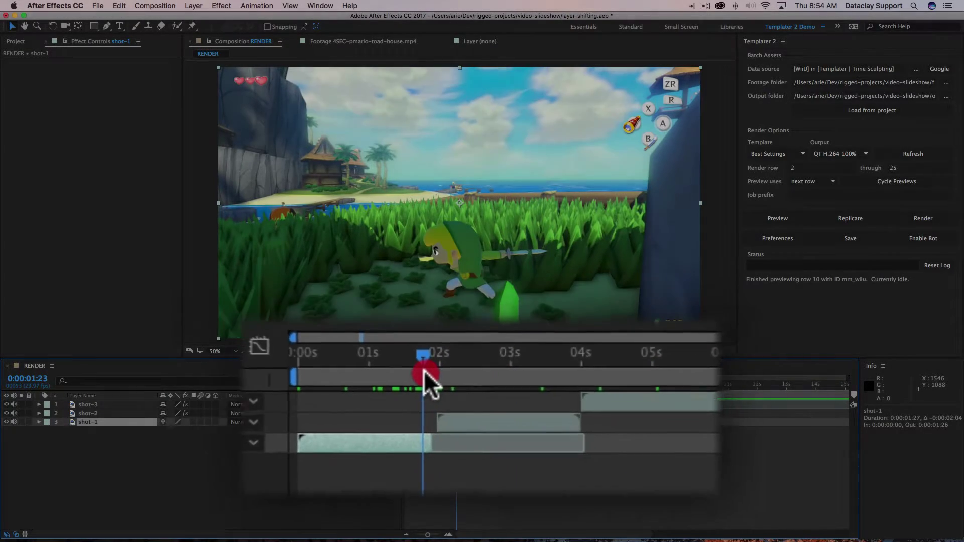
Step: At 0:00:02:04, reveal shot-2's Templater Settings effect
left_click_drag(459, 397, 467, 391)
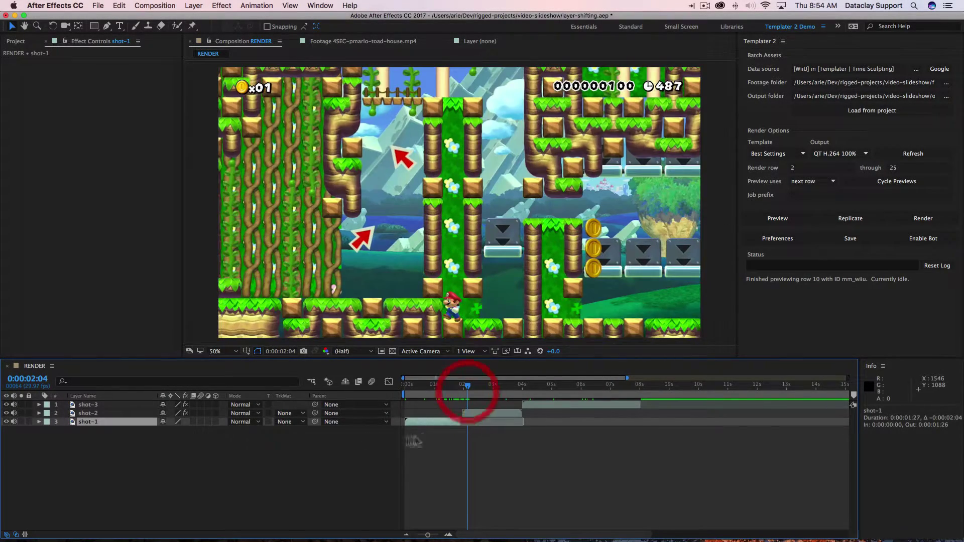
left_click(83, 413)
key("e")
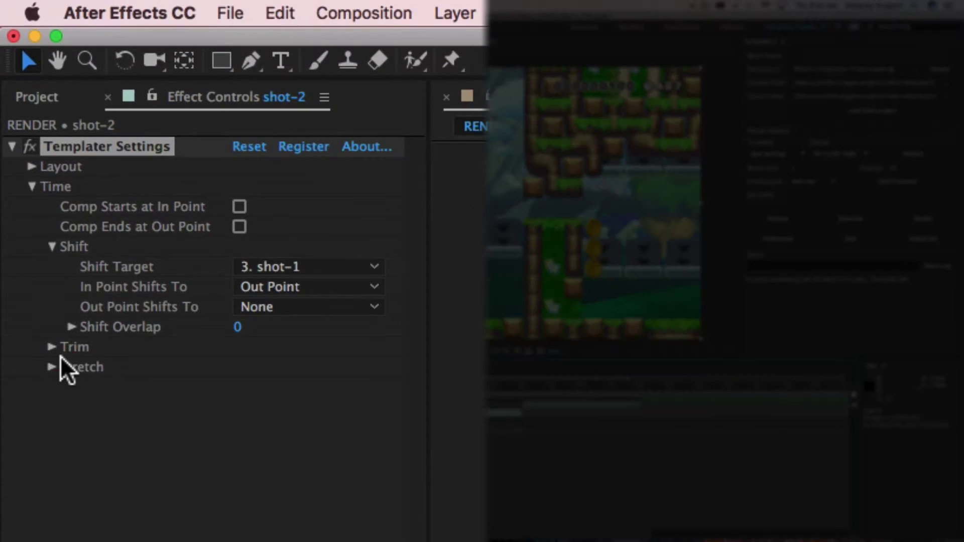
Step: Enable Preserve Start and Preserve End under Trim for both shot-2 and shot-3
left_click(23, 148)
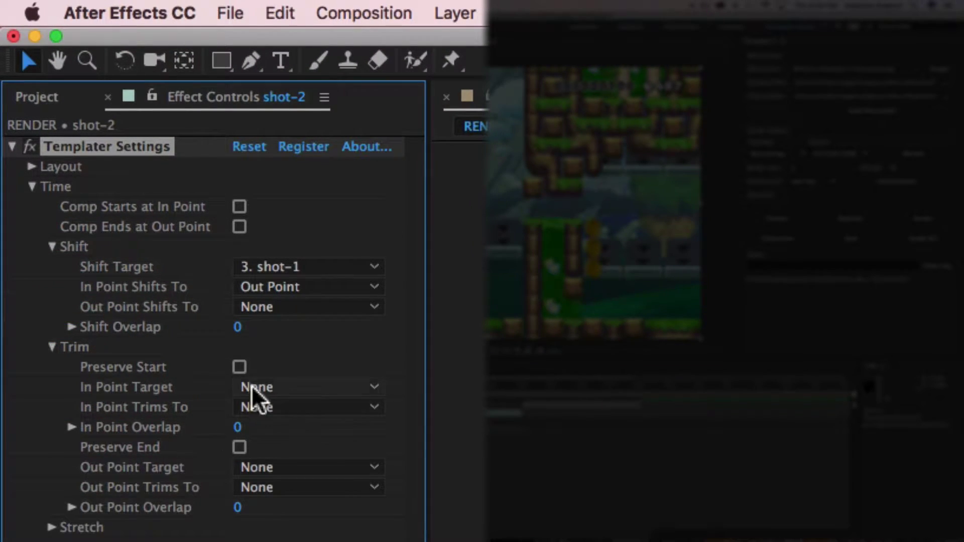
left_click(240, 447)
left_click(240, 368)
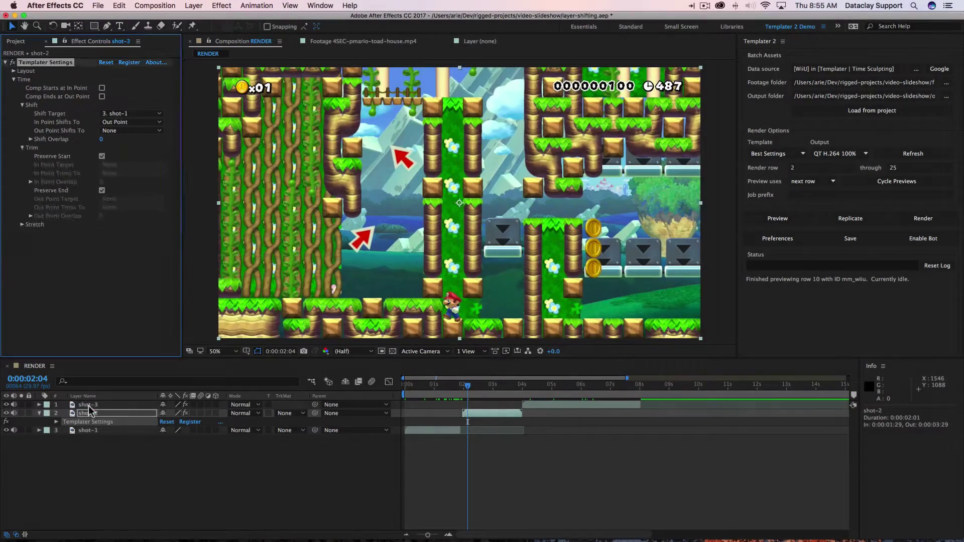
left_click(88, 405)
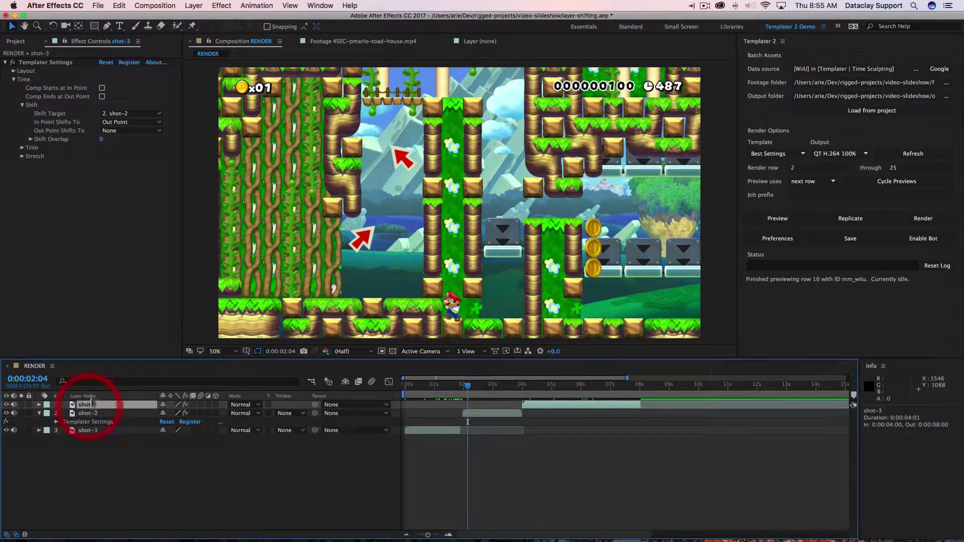
left_click(23, 148)
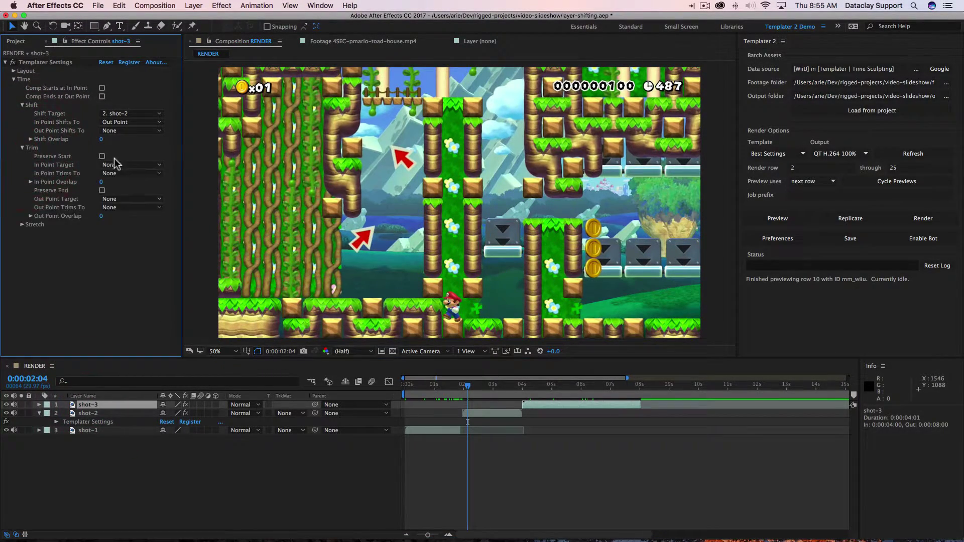
left_click(102, 157)
left_click(102, 191)
Step: Preview data row 11 with the new trim settings, then select the shot-1 layer
left_click(777, 218)
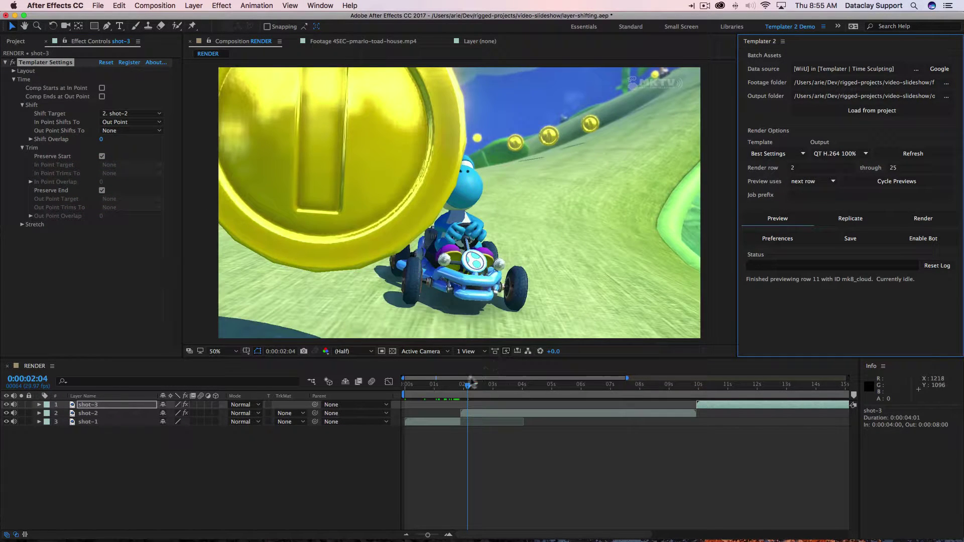
left_click(89, 422)
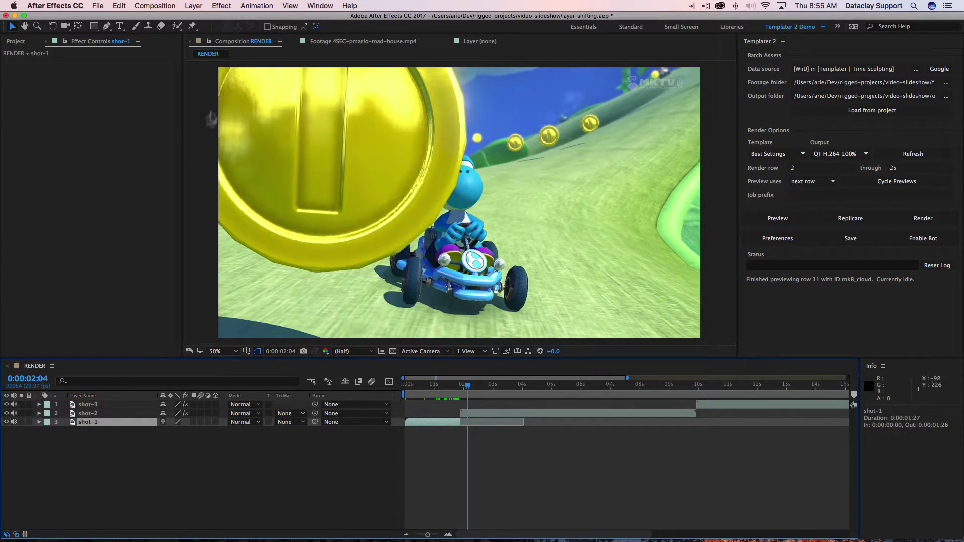
left_click(222, 6)
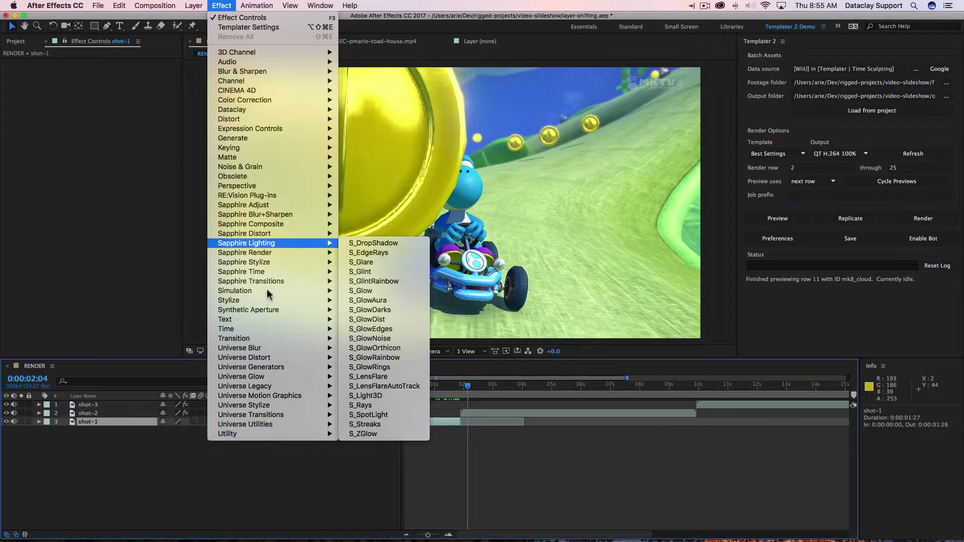
Step: Add Dataclay Templater Settings to shot-1 with Trim's Preserve Start and Preserve End enabled
mouse_move(261, 110)
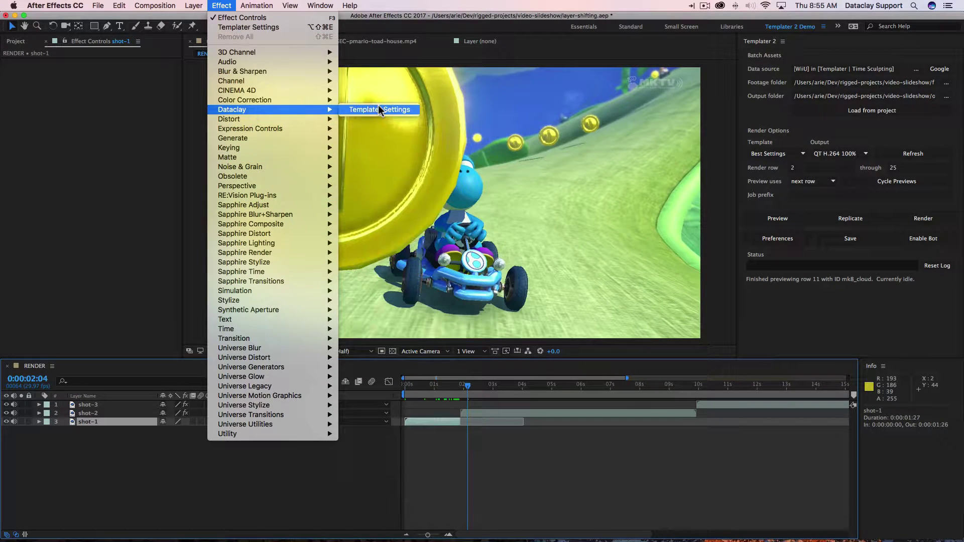
left_click(374, 109)
left_click(13, 79)
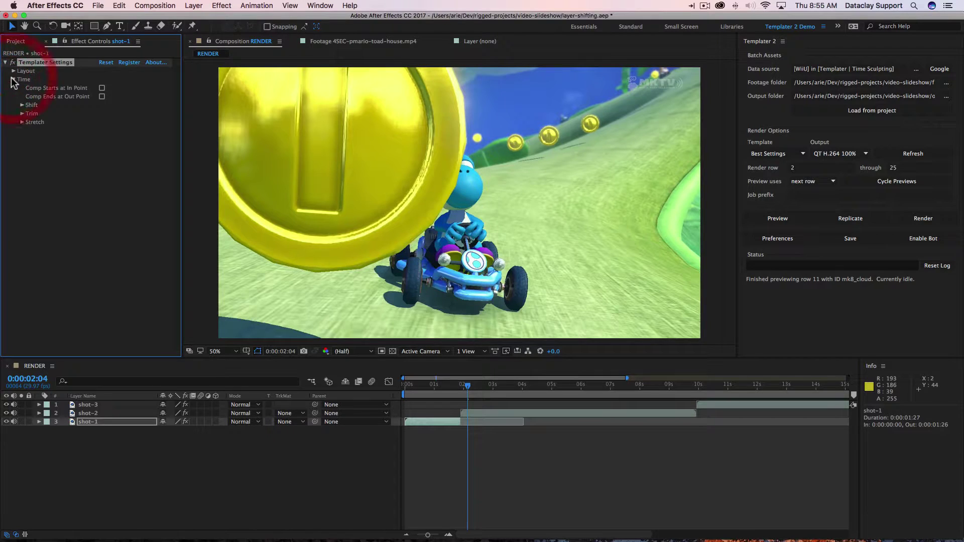
left_click(21, 114)
left_click(101, 123)
left_click(102, 156)
Step: Preview data rows 12 and 13, scrubbing the full timeline around 11 seconds to check timing
left_click(777, 221)
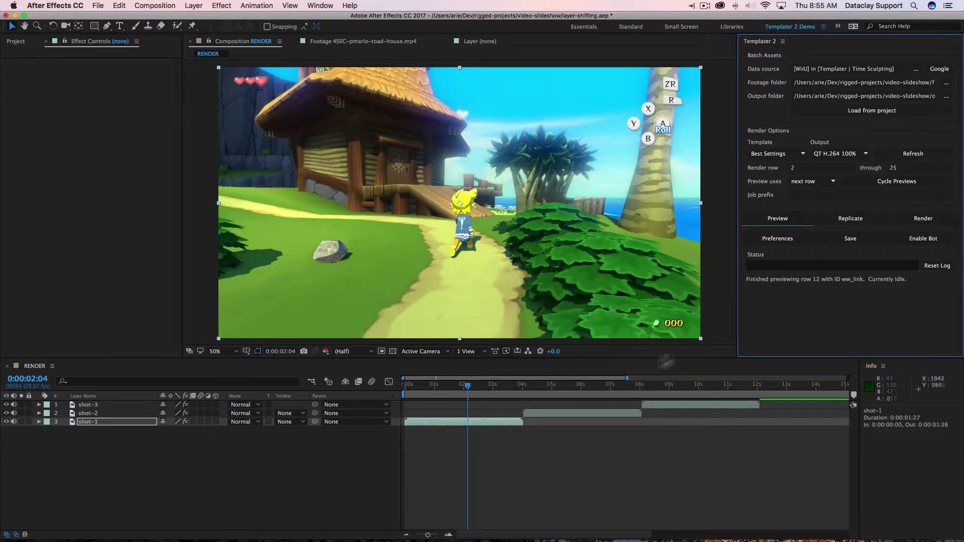
left_click_drag(500, 391, 481, 384)
left_click(777, 218)
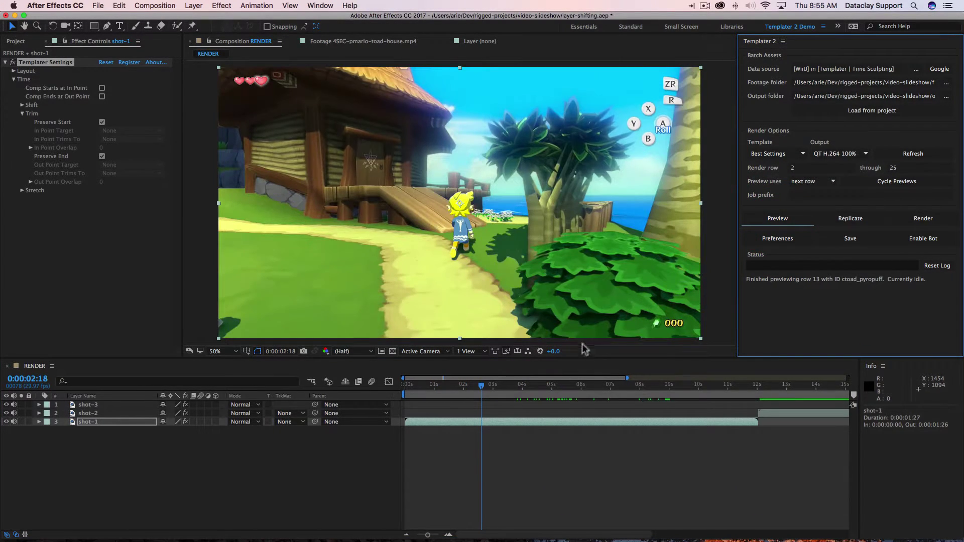
key(";")
left_click(572, 386)
mouse_move(603, 385)
left_mouse_down()
mouse_move(788, 384)
mouse_move(814, 374)
mouse_move(606, 374)
left_mouse_up()
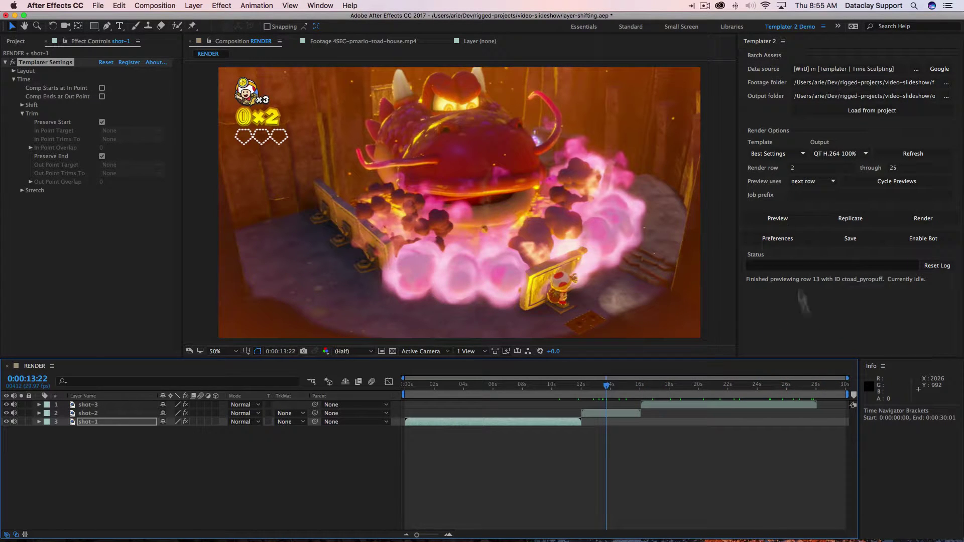
Step: Preview row 14 and verify shot-1 runs to about 12 s and shot-3 ends near 22 s
key("space")
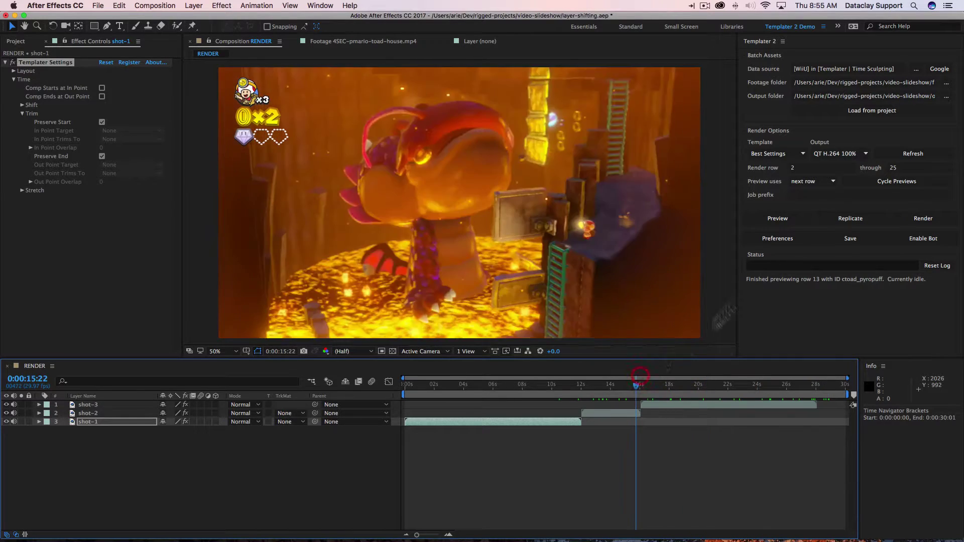
left_click(789, 218)
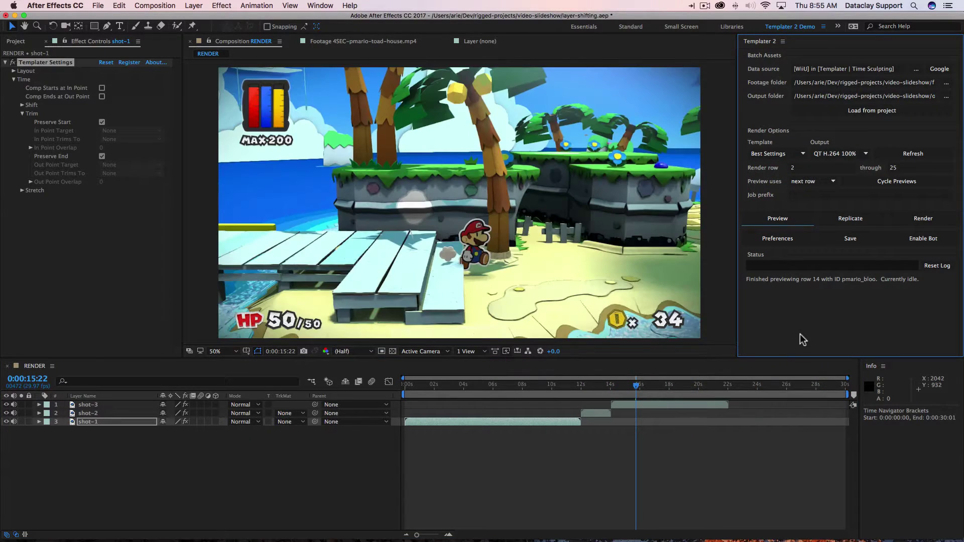
left_click_drag(640, 387, 689, 371)
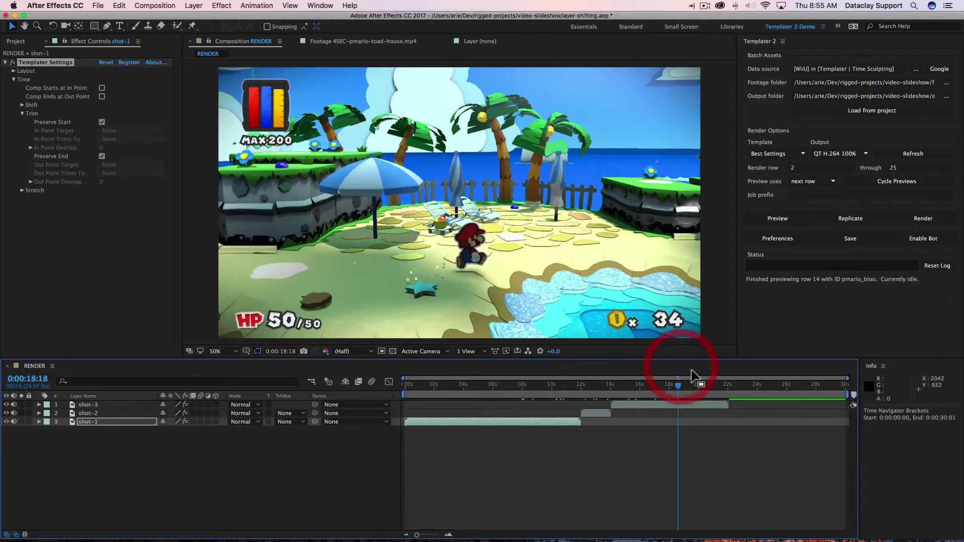
left_click_drag(769, 394, 648, 384)
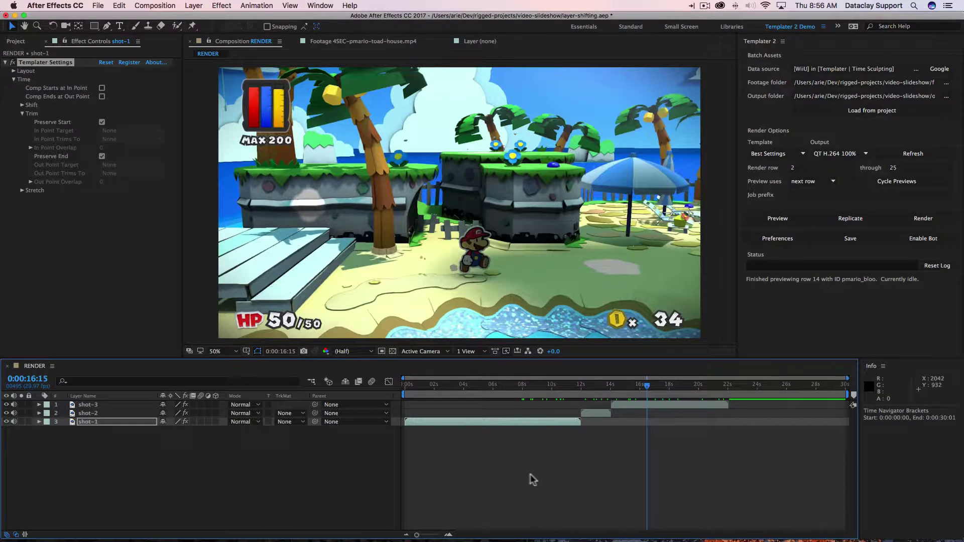
left_click(504, 475)
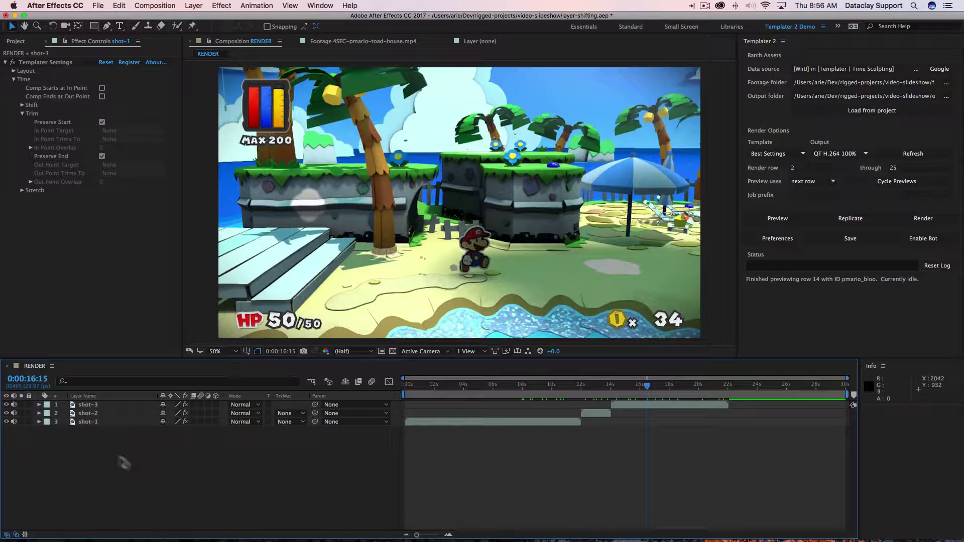
Step: Enable Comp Ends at Out Point in shot-3's Templater Settings
left_click(85, 405)
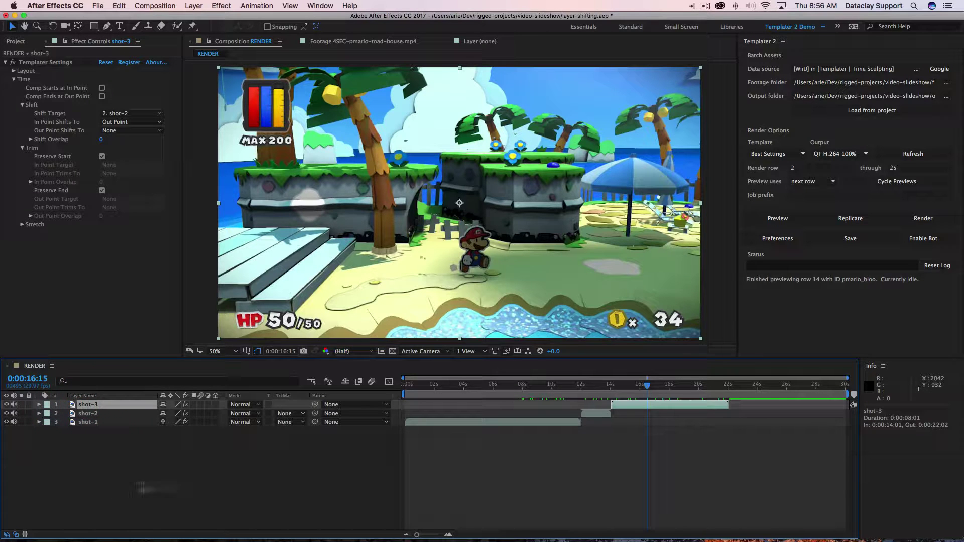
left_click_drag(701, 389, 729, 385)
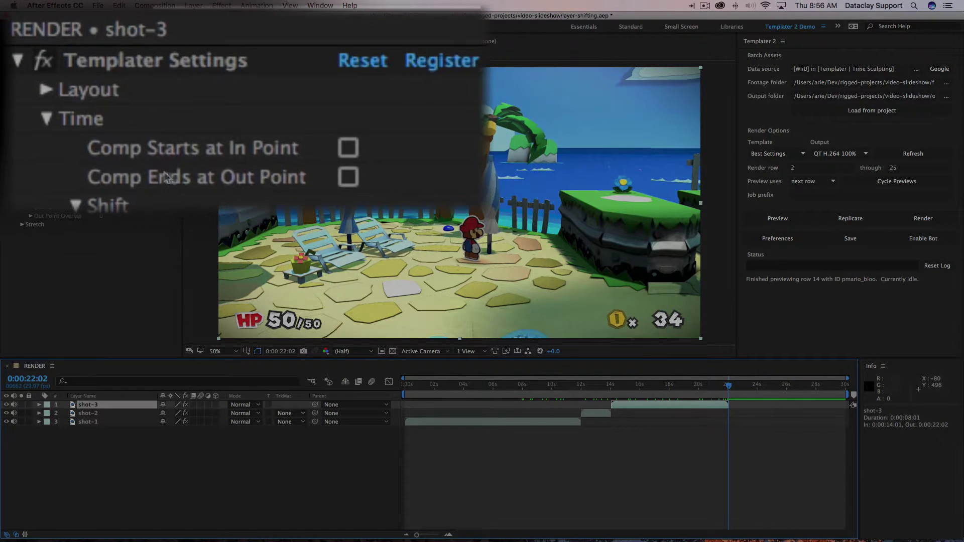
left_click(348, 177)
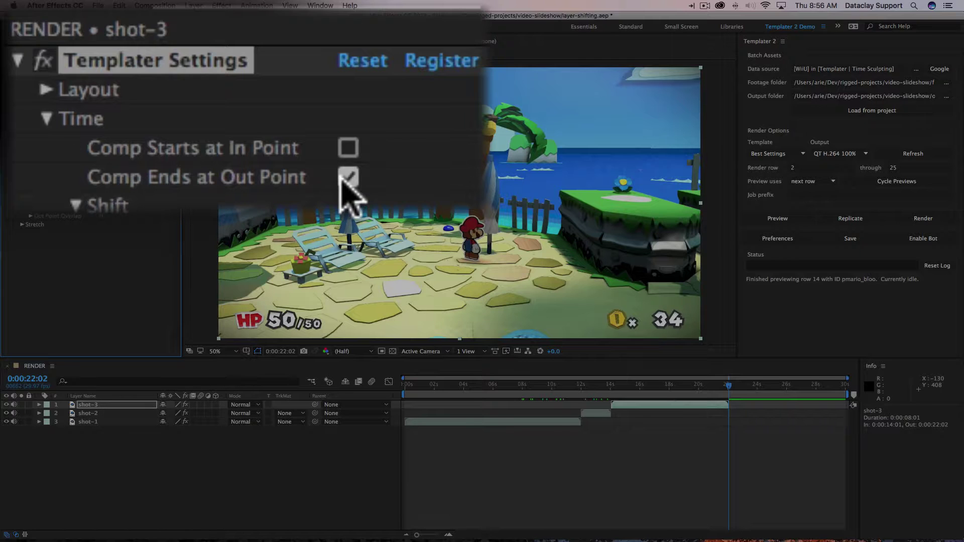
Step: Preview the next two data rows, scrubbing to confirm the comp ends with shot-3
left_click(784, 223)
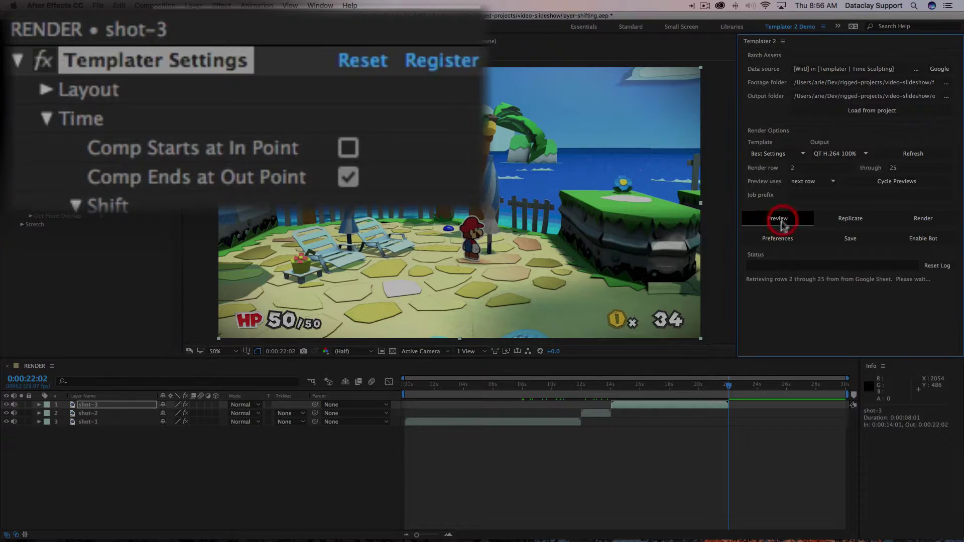
left_click_drag(843, 386, 868, 370)
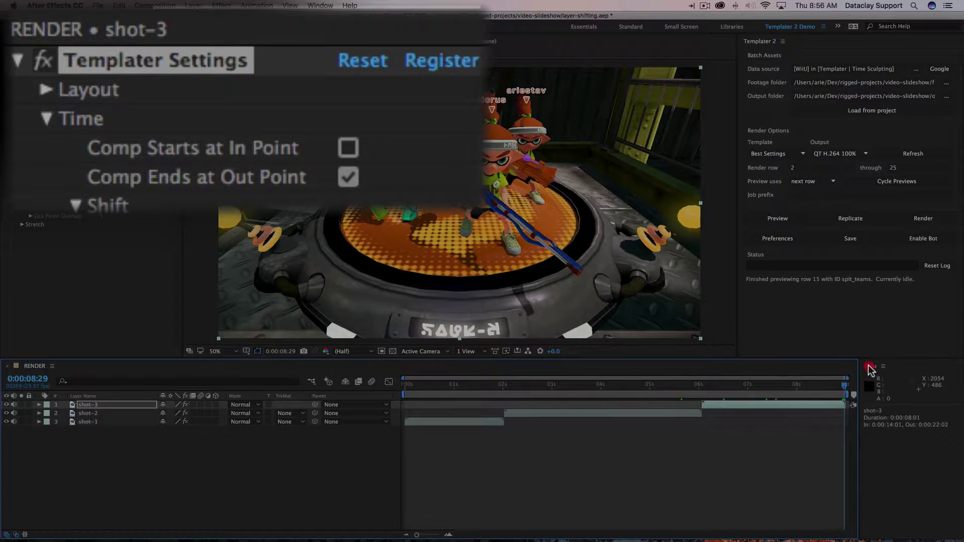
left_click(775, 219)
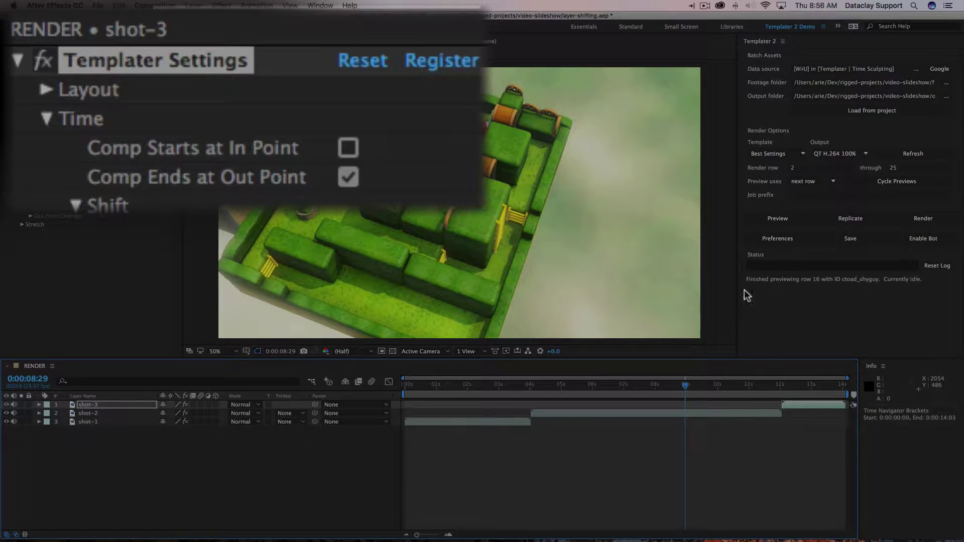
mouse_move(811, 386)
left_mouse_down()
mouse_move(830, 380)
mouse_move(825, 386)
left_mouse_up()
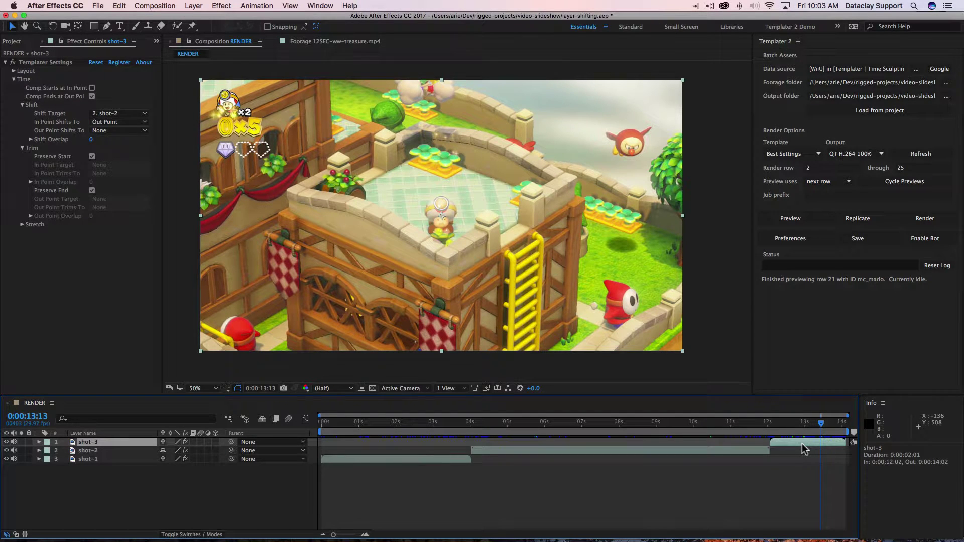
Step: Pre-compose shot-1, shot-2 and shot-3 into a new composition named SEGMENTS
left_click(83, 458, "shift")
left_click(193, 5)
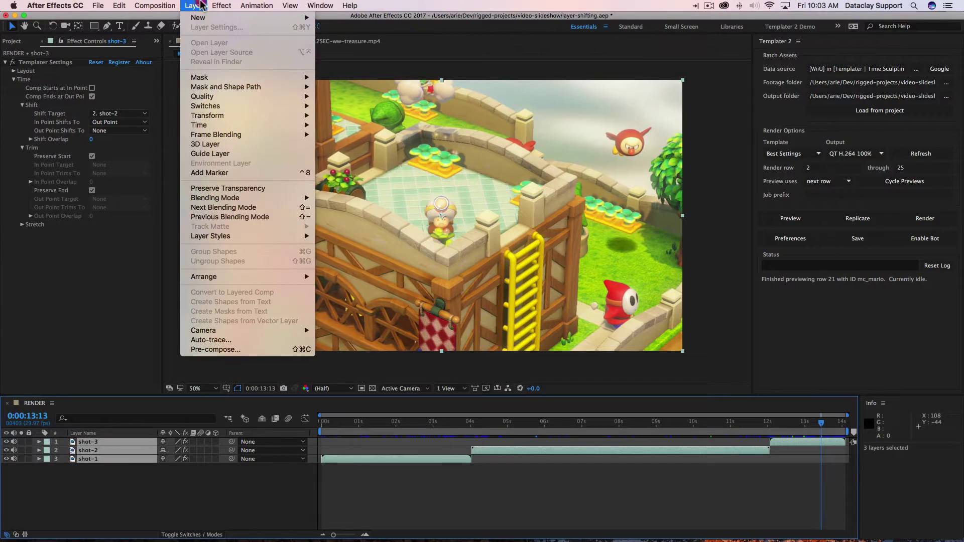
left_click(220, 351)
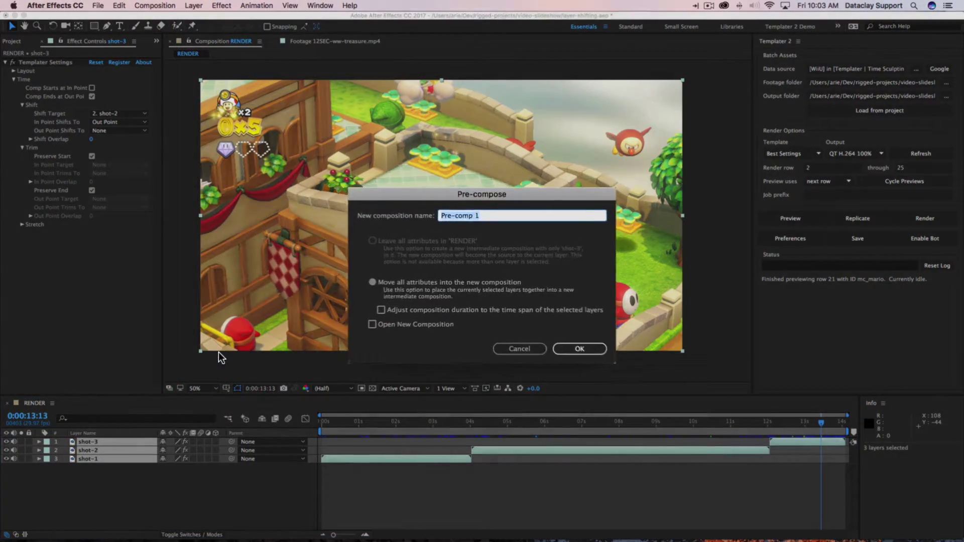
type("GMENTS")
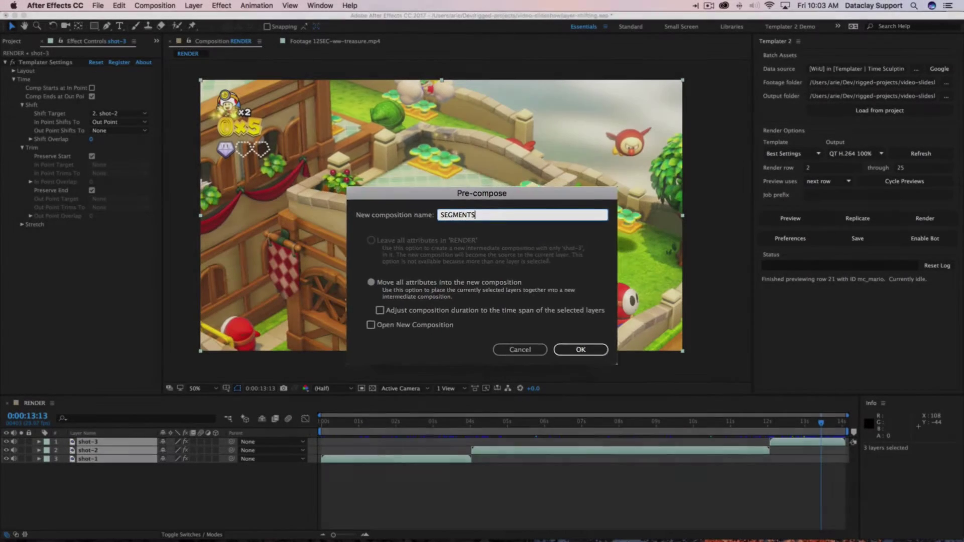
left_click(573, 348)
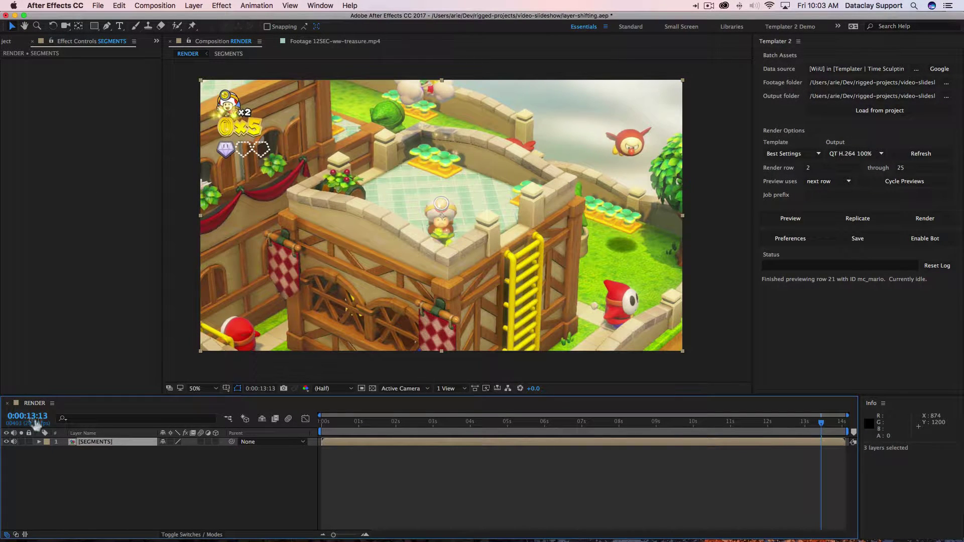
Step: Open the SEGMENTS precomp and scrub from the maze shot to the Toad castle shot
double_click(78, 445)
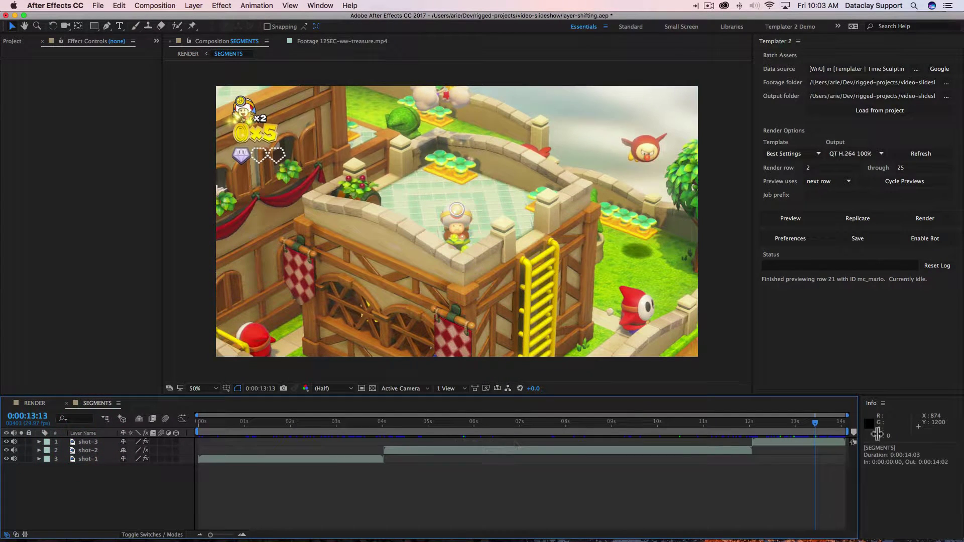
left_click_drag(814, 426, 400, 424)
left_click_drag(558, 417, 783, 421)
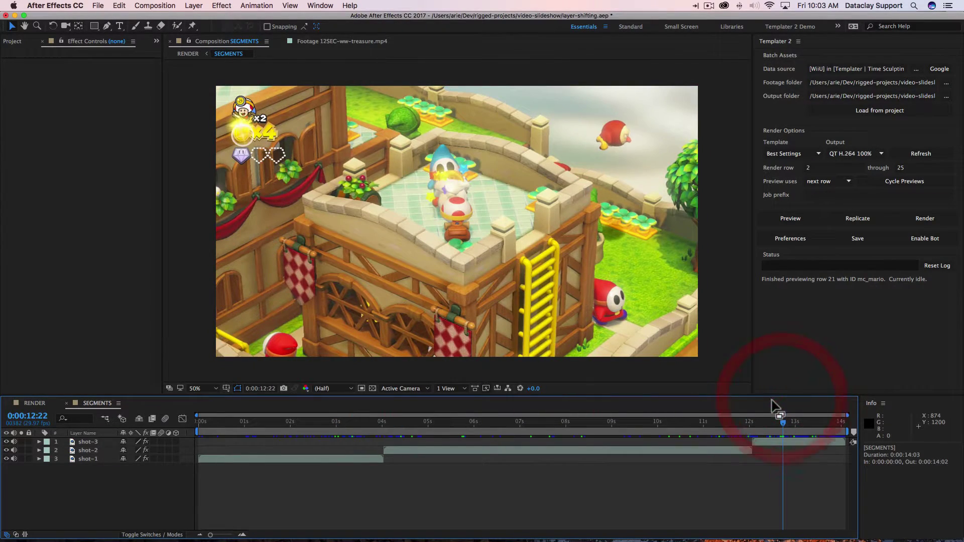
Step: Preview data row 22, then return to RENDER and scrub through the new shots
left_click(791, 218)
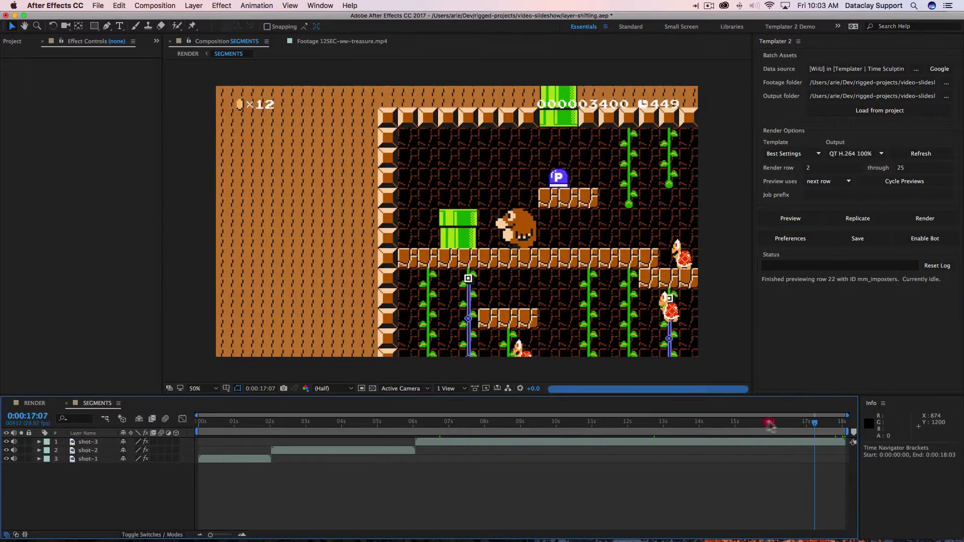
mouse_move(506, 423)
left_mouse_down()
mouse_move(246, 422)
mouse_move(491, 422)
left_mouse_up()
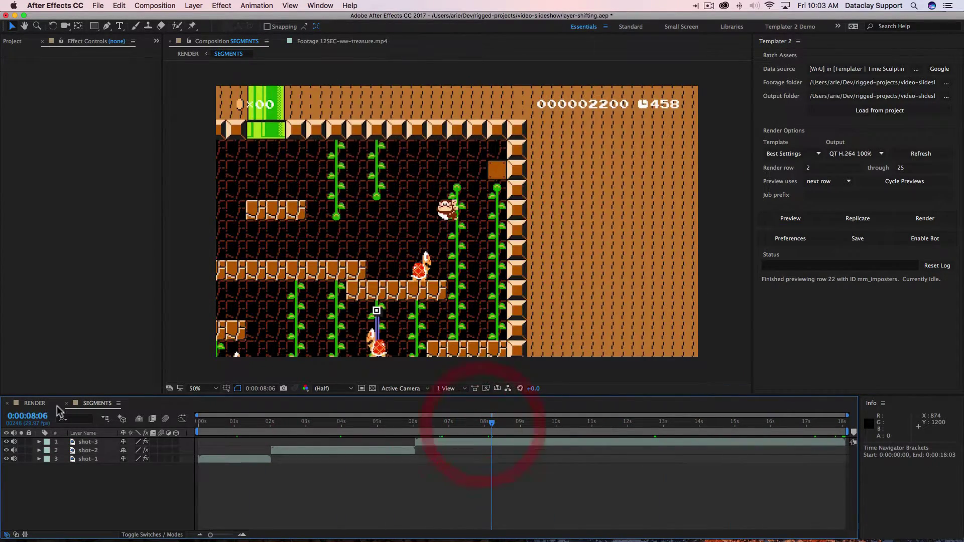
left_click(34, 403)
left_click_drag(648, 423, 764, 428)
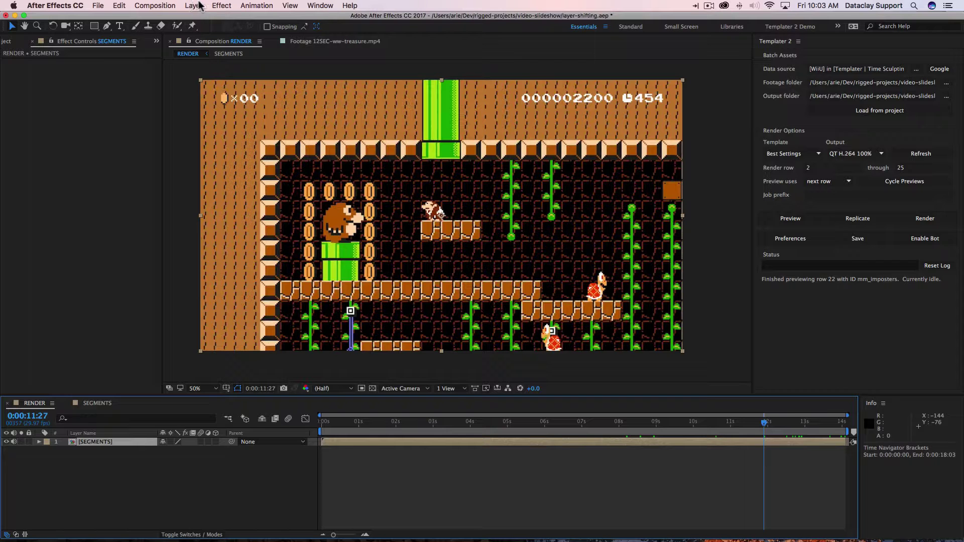
Step: Add Dataclay Templater Settings to SEGMENTS, enabling Trim's Preserve End and Comp Ends at Out Point
left_click(220, 5)
mouse_move(309, 114)
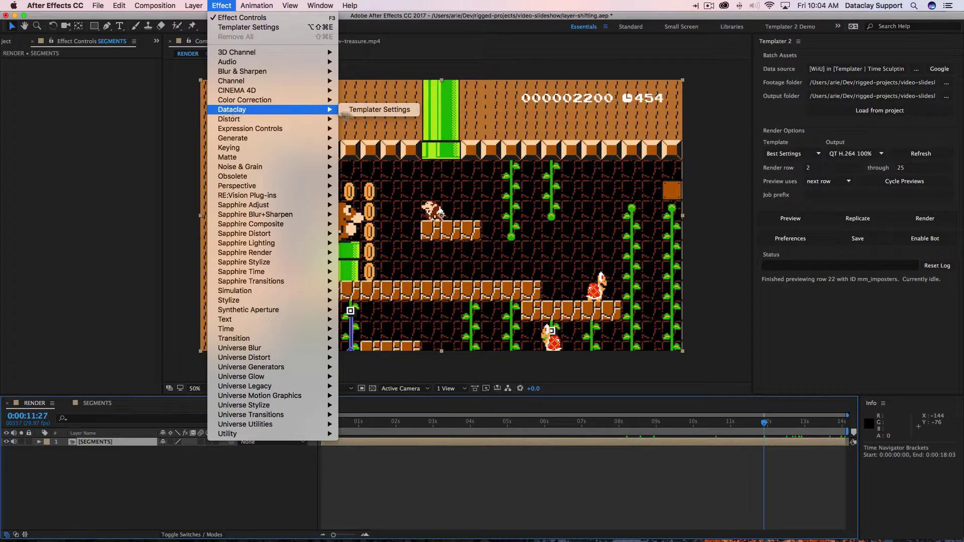
left_click(371, 109)
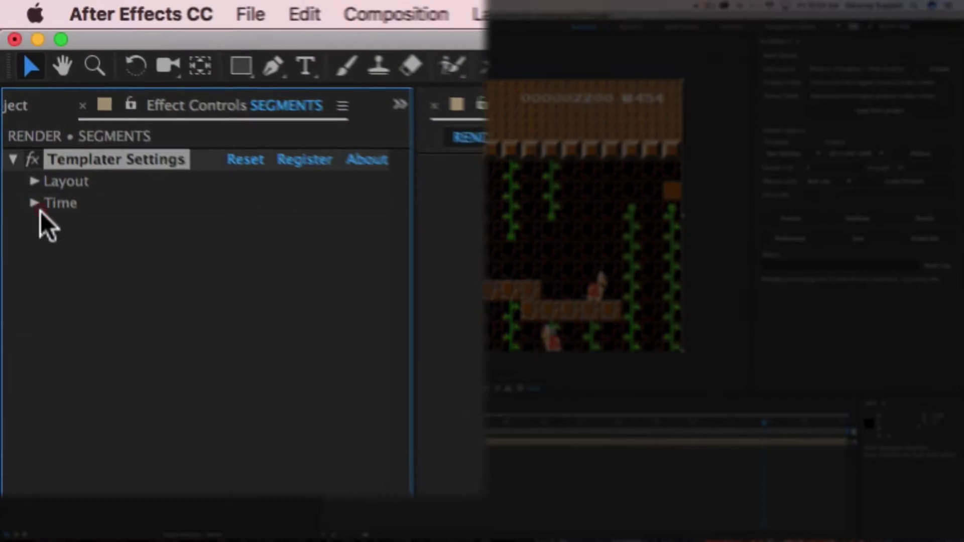
left_click(24, 133)
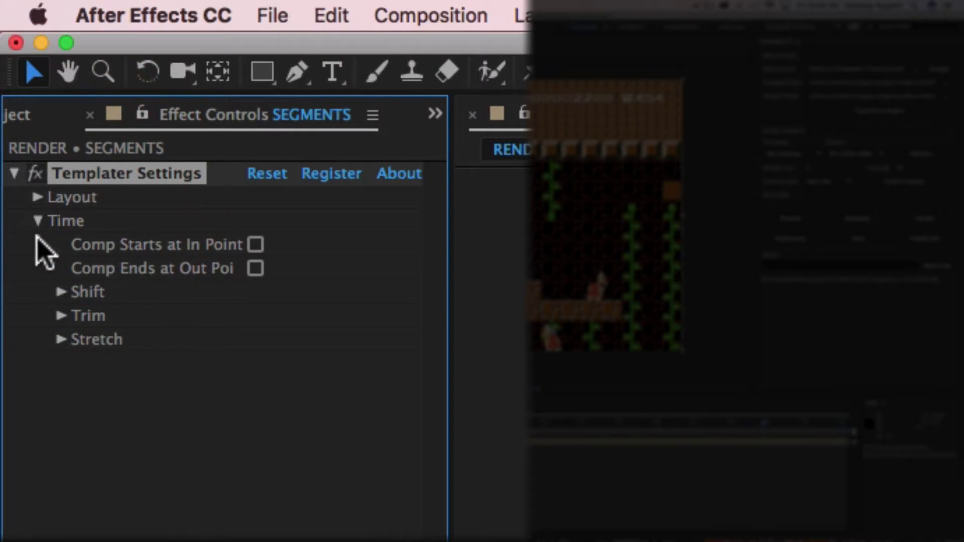
left_click(67, 321)
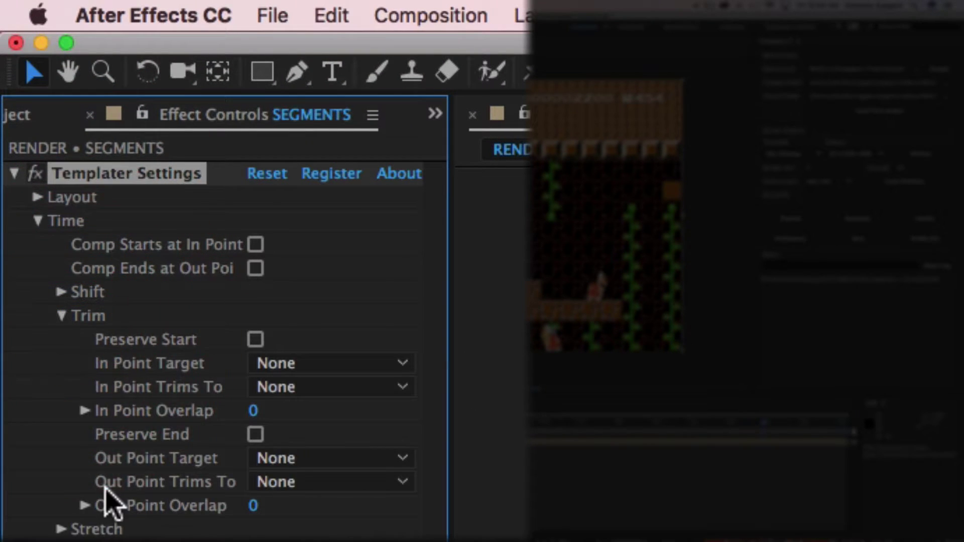
left_click(256, 435)
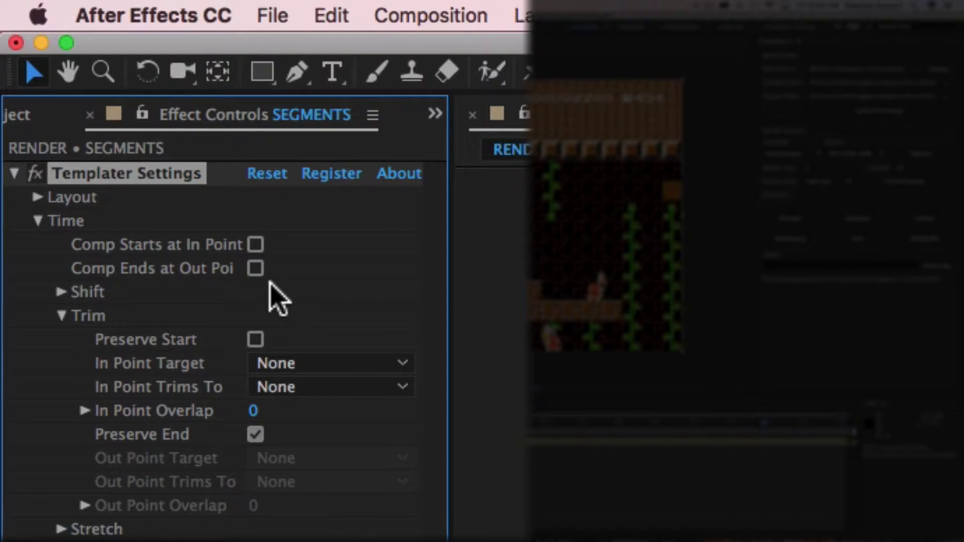
left_click(256, 270)
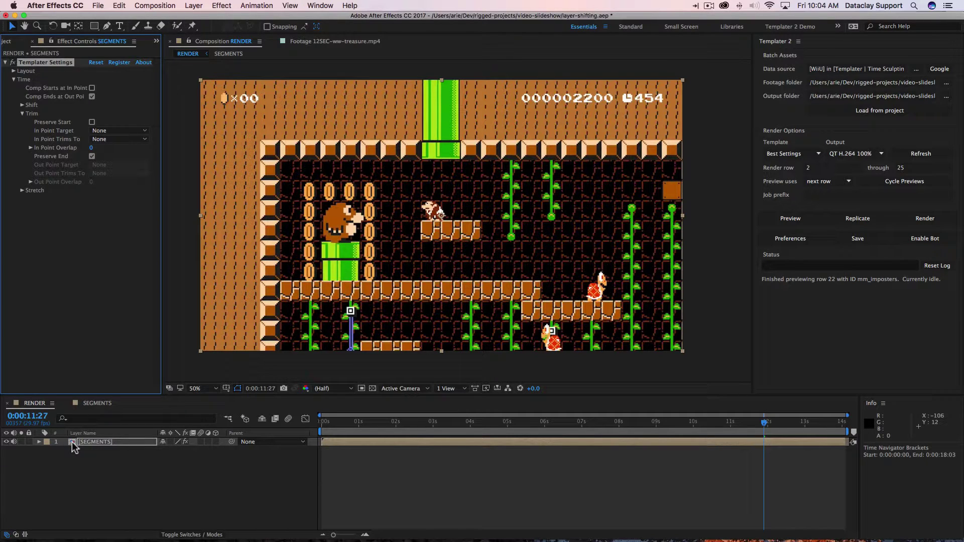
Step: Preview row 23 from RENDER and scrub to confirm it runs to about 24 seconds
double_click(74, 443)
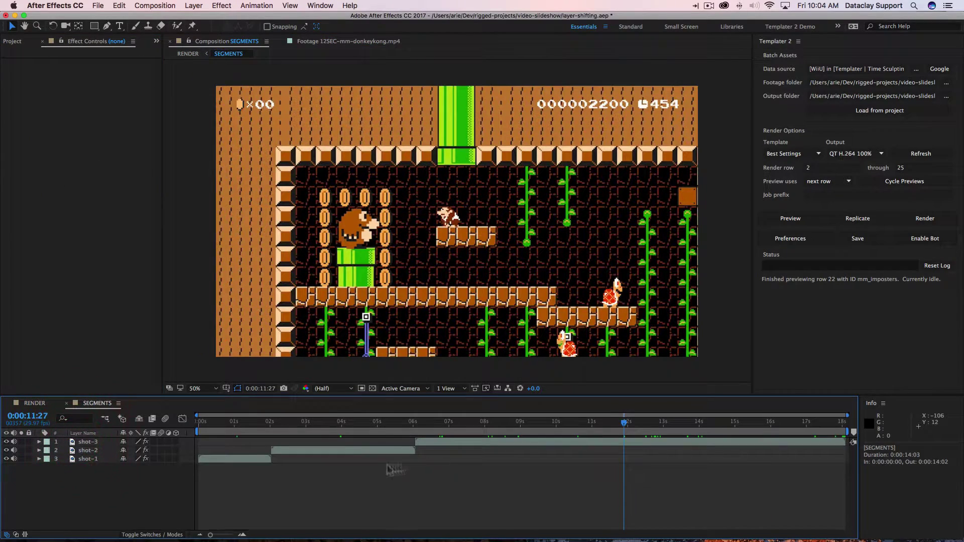
left_click(34, 404)
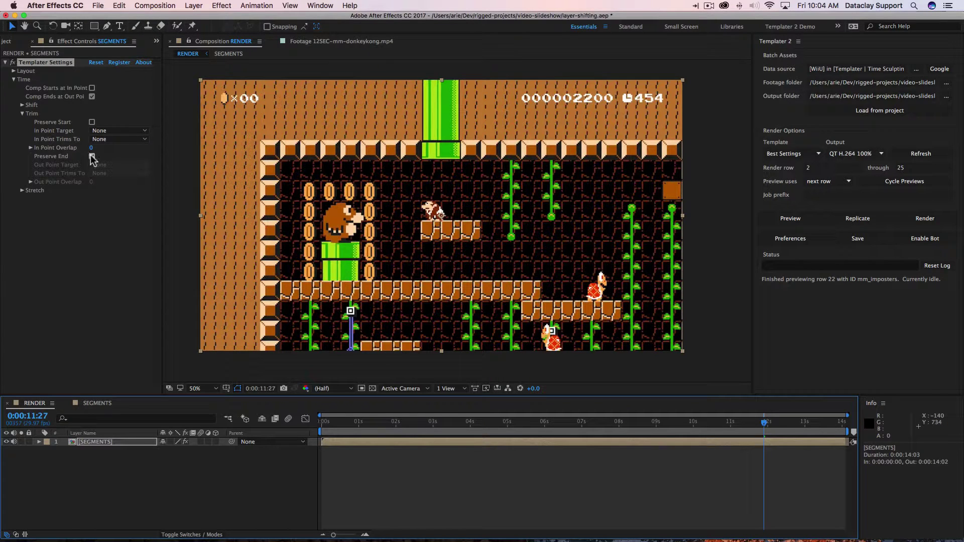
left_click(791, 218)
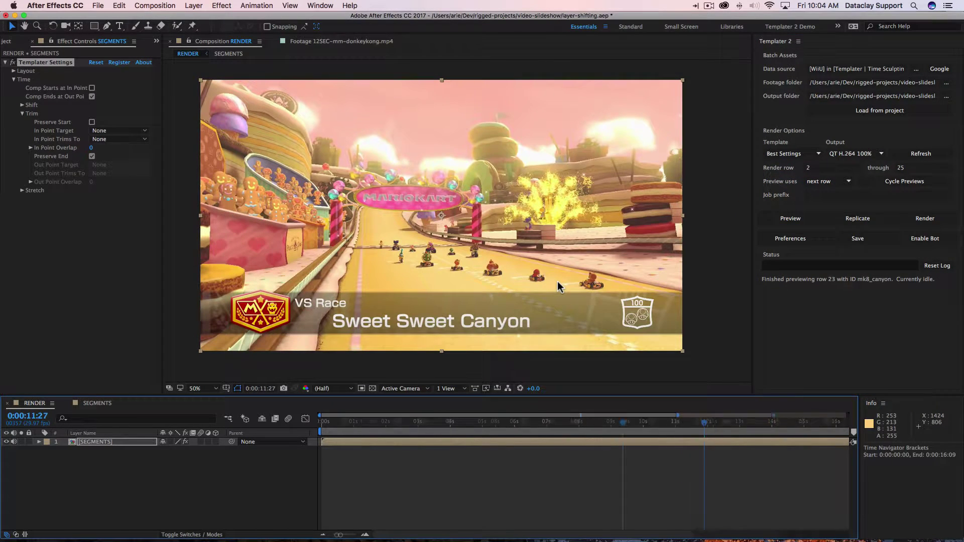
left_click_drag(580, 423, 847, 419)
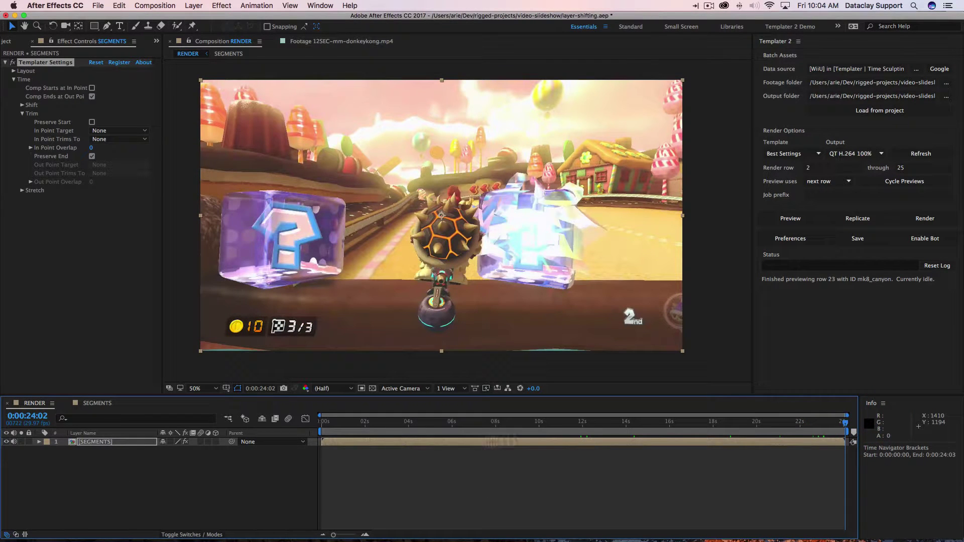
Step: Inspect the race footage inside SEGMENTS, then preview data row 24 from the RENDER comp
double_click(96, 443)
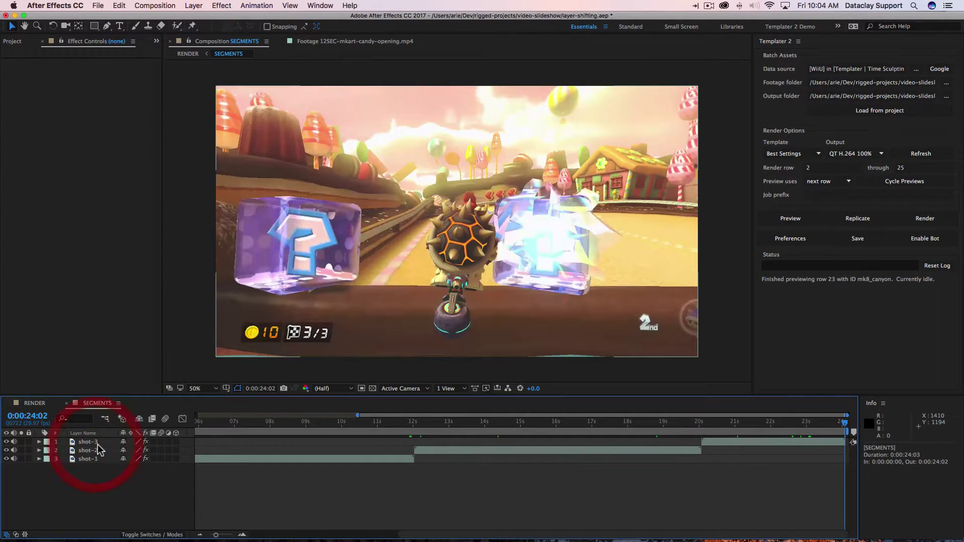
mouse_move(846, 424)
left_mouse_down()
mouse_move(742, 424)
mouse_move(835, 421)
left_mouse_up()
left_click(36, 403)
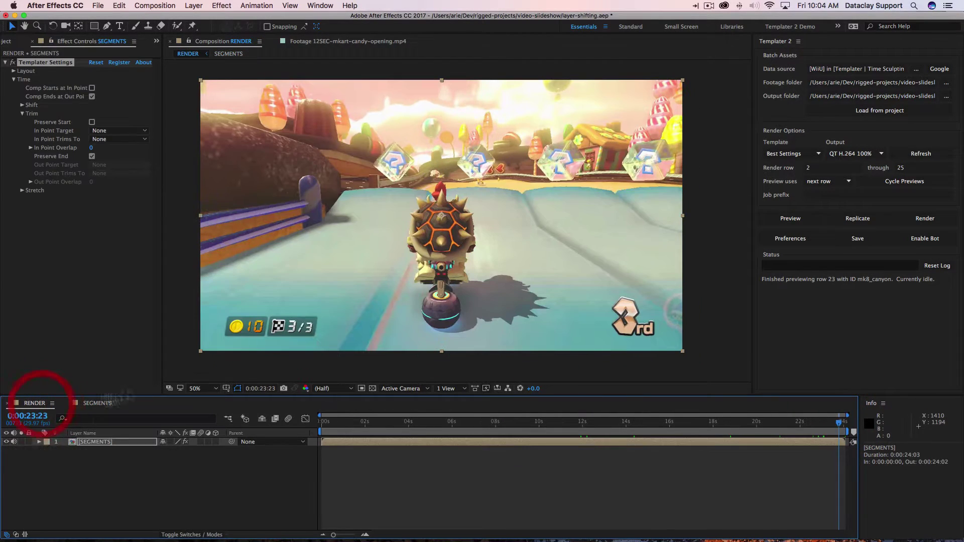
left_click(795, 220)
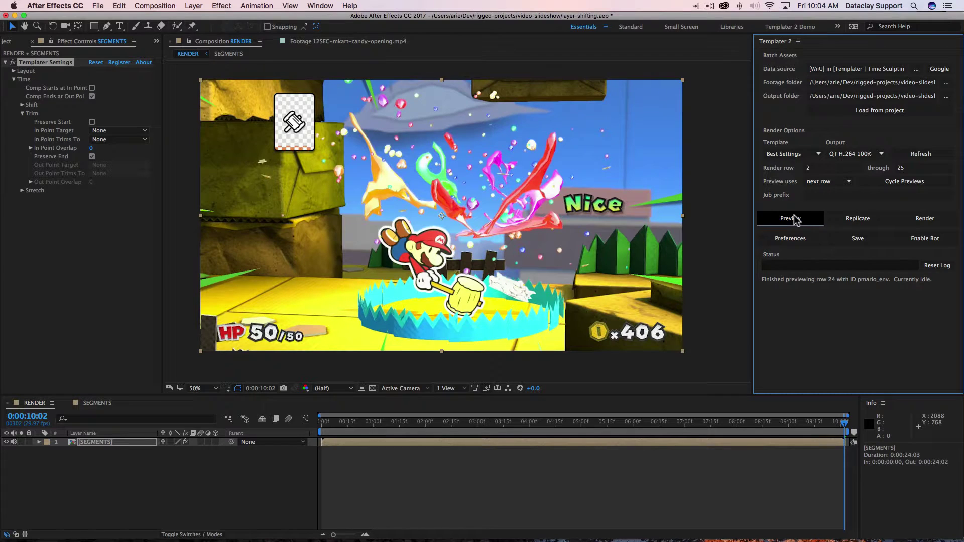
left_click(848, 424)
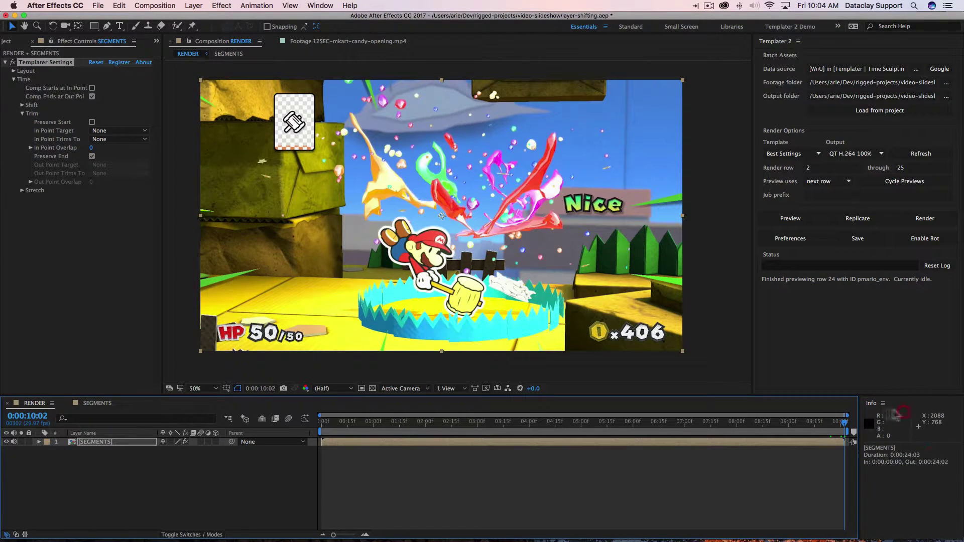
Step: Reopen SEGMENTS to check the new Paper Mario footage, then return to RENDER
double_click(95, 441)
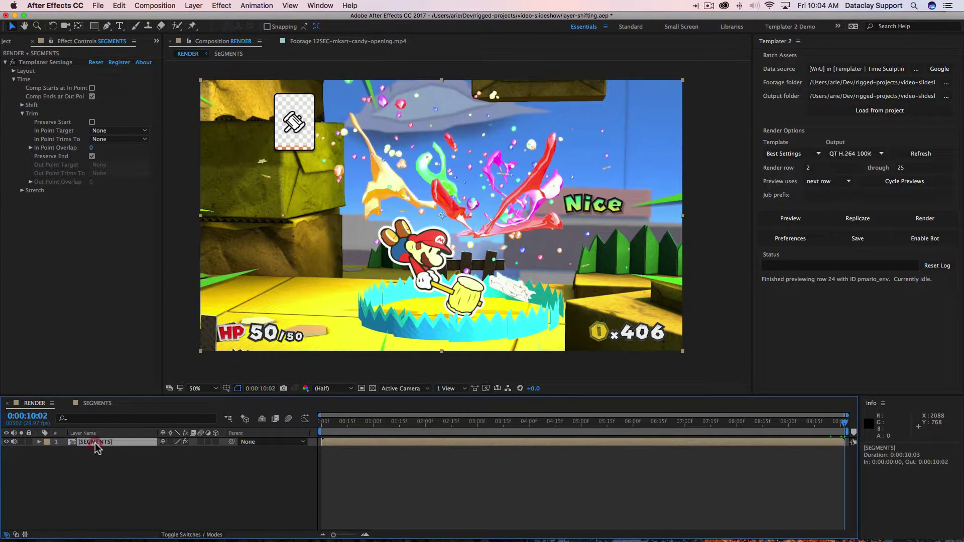
left_click_drag(843, 424, 756, 424)
left_click(34, 403)
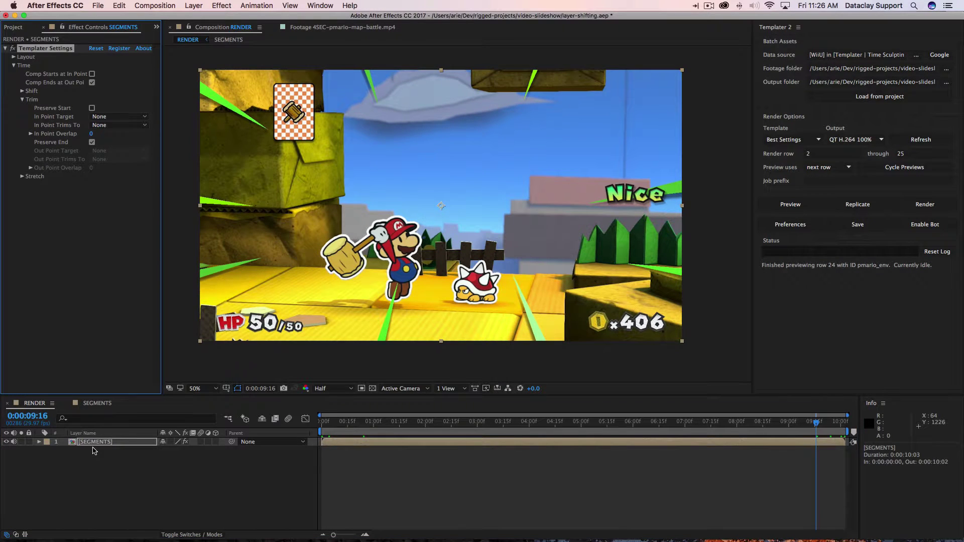
Step: Open Animation Composer and browse to Precomps > Titles & Lower Thirds > Simple Style 2 > Text
left_click(318, 5)
left_click(364, 69)
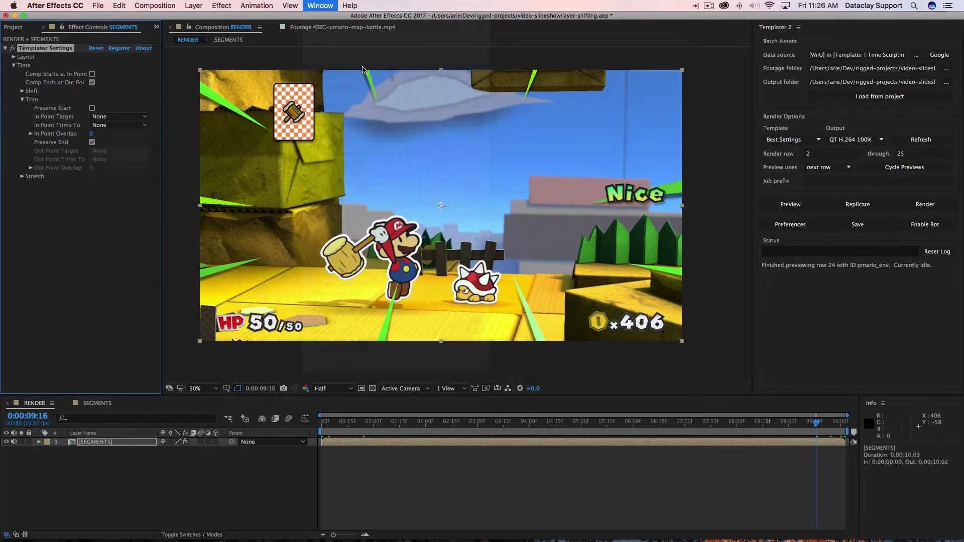
left_click_drag(561, 172, 570, 149)
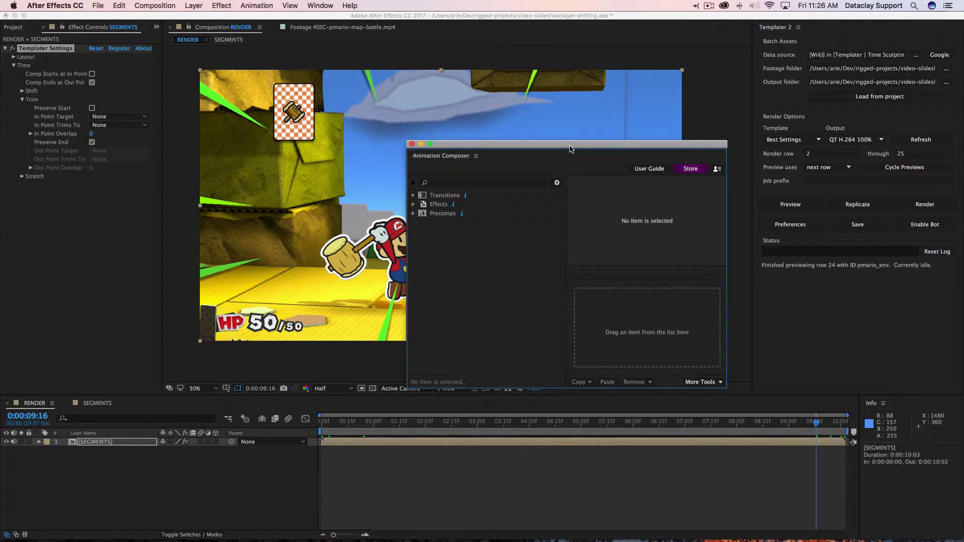
left_click(413, 215)
left_click(423, 250)
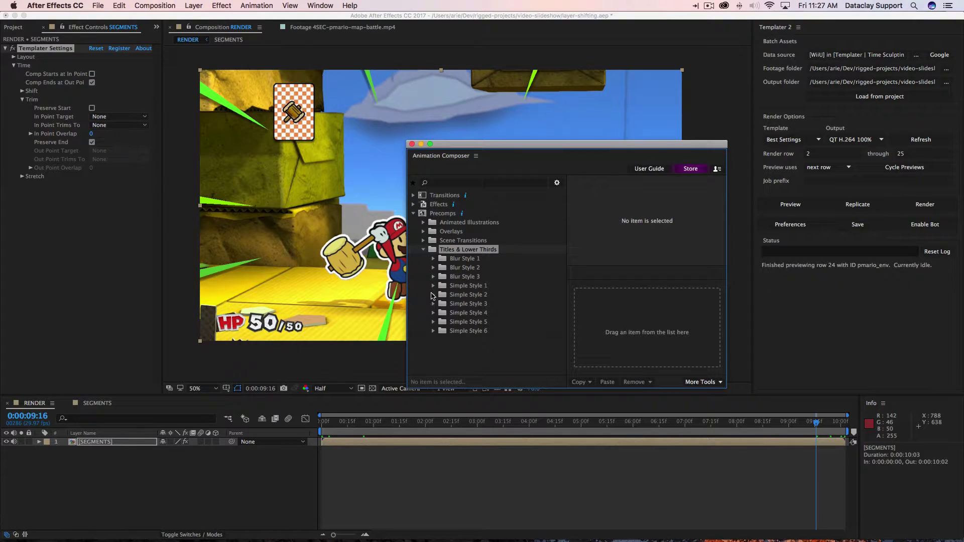
left_click(433, 295)
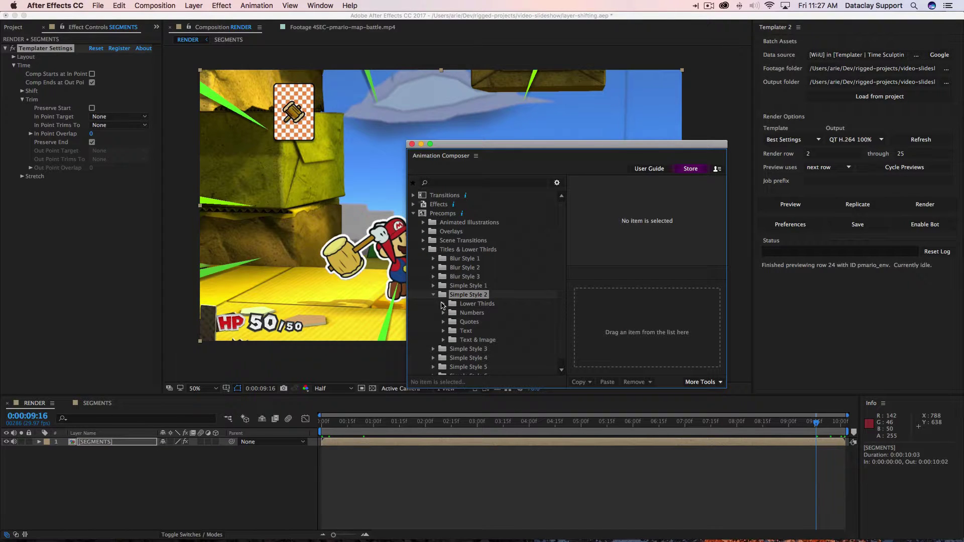
left_click(443, 331)
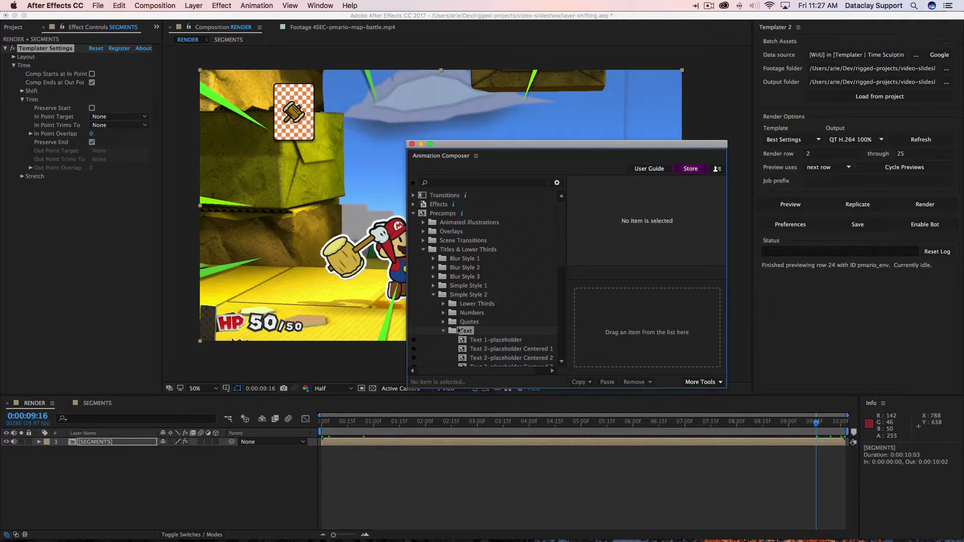
Step: Place the Text 3-placeholder Left title into RENDER above the SEGMENTS layer
scroll(462, 325, "down", 5)
left_click(462, 325)
scroll(462, 325, "down", 7)
left_click(520, 295)
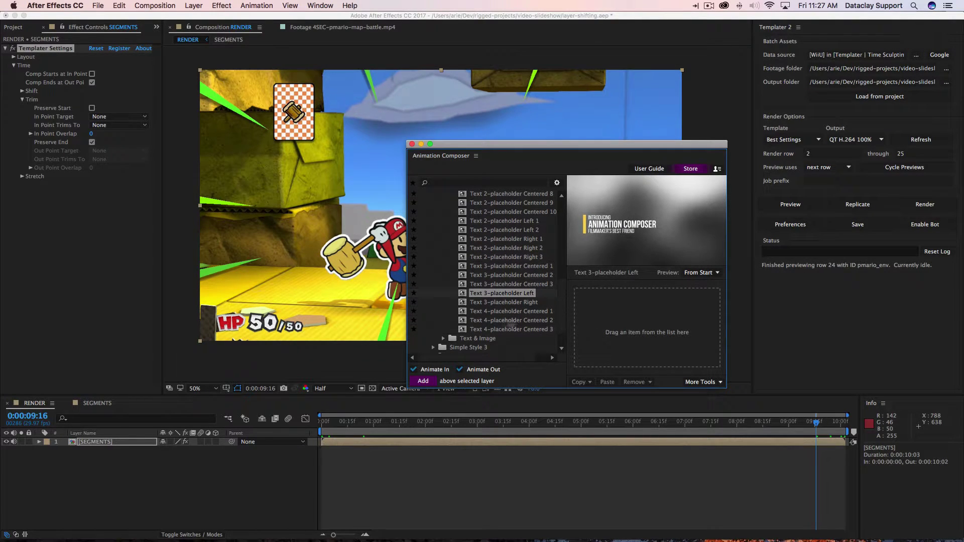
left_click_drag(466, 296, 642, 321)
left_click_drag(365, 364, 648, 452)
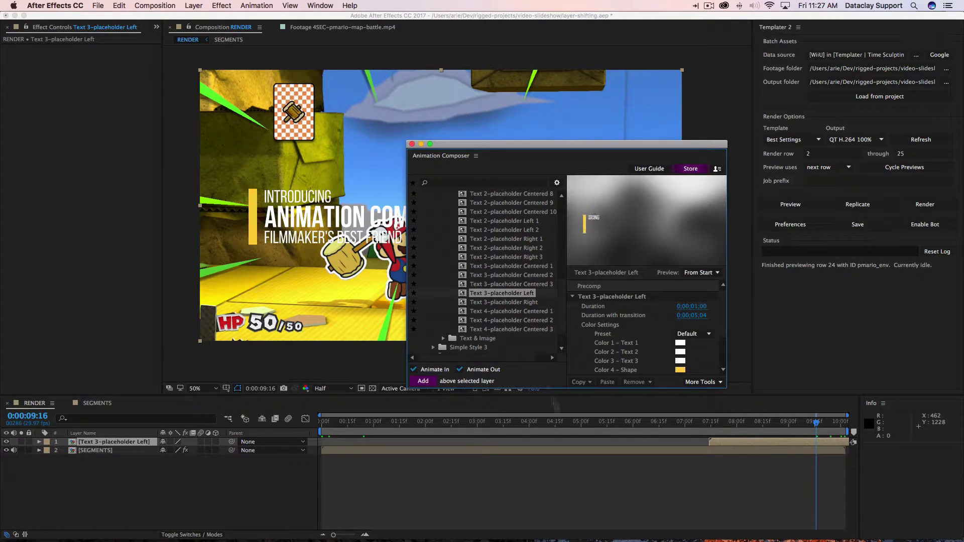
left_click(412, 144)
Step: Drag the Text 3-placeholder Left title bar to start at 0:00, comparing it with the SEGMENTS layer
left_click_drag(805, 442, 481, 410)
left_click(126, 451)
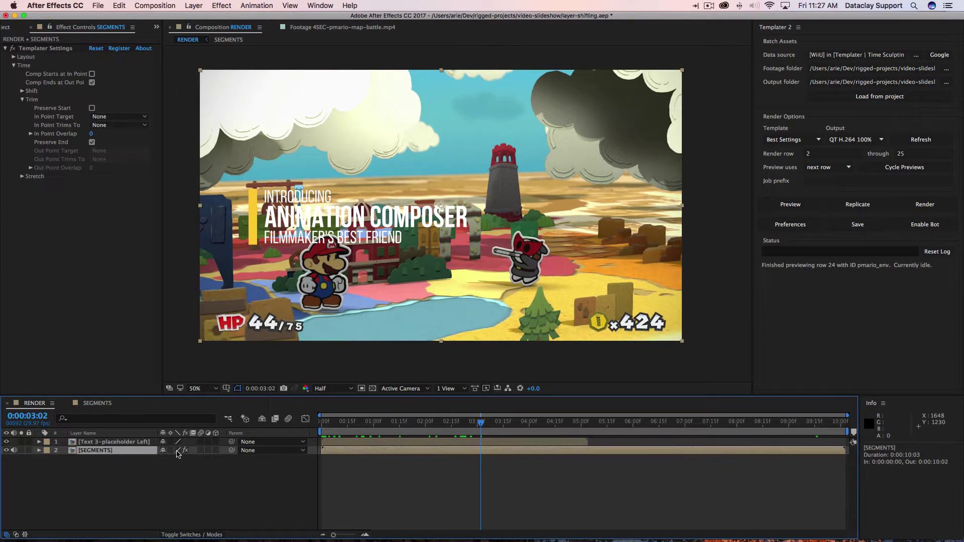
left_click(115, 442)
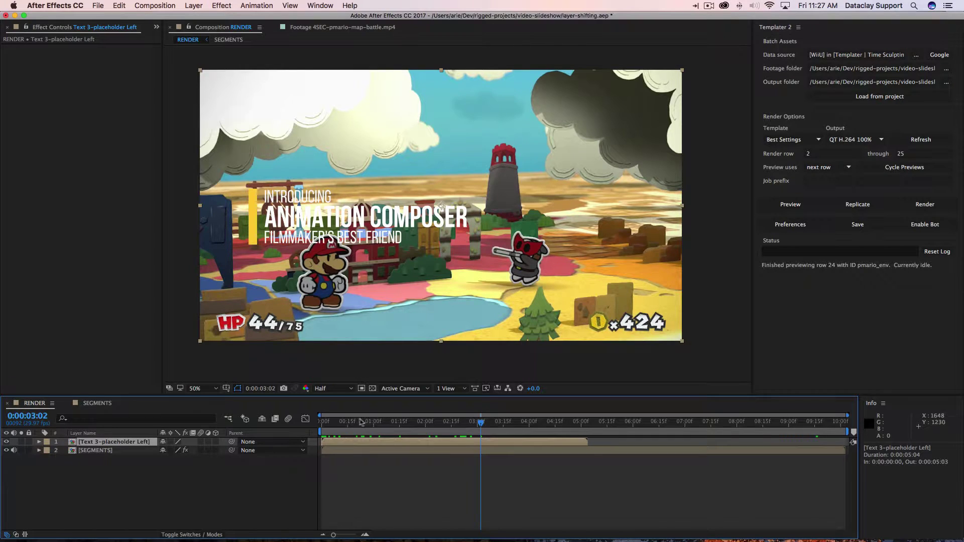
left_click(91, 453)
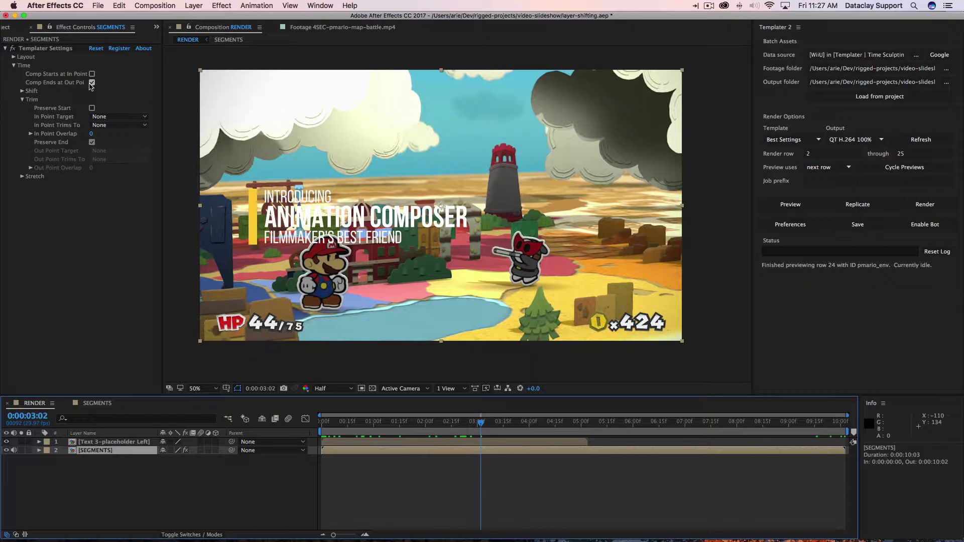
Step: Apply Dataclay Templater Settings to the Text 3-placeholder Left title layer alone
key("super+shift+a")
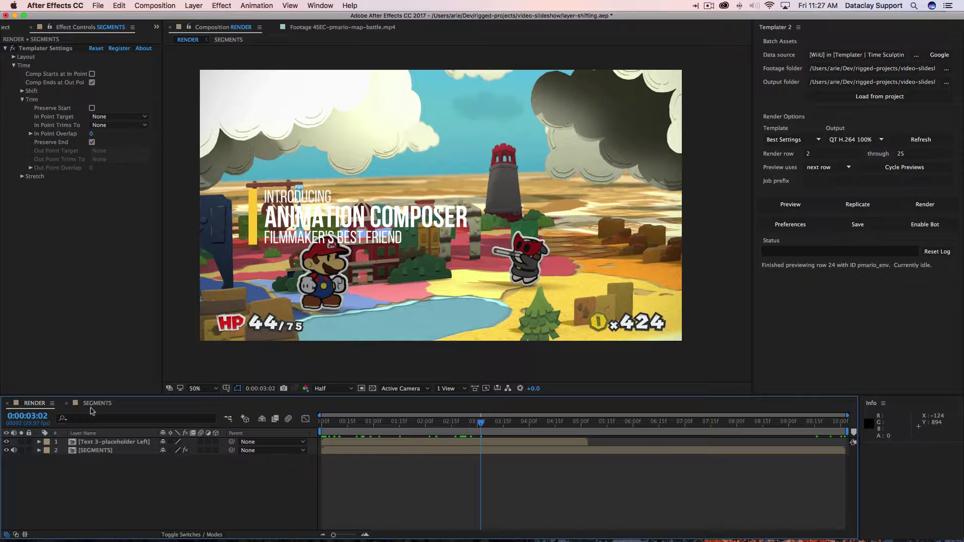
left_click(108, 442)
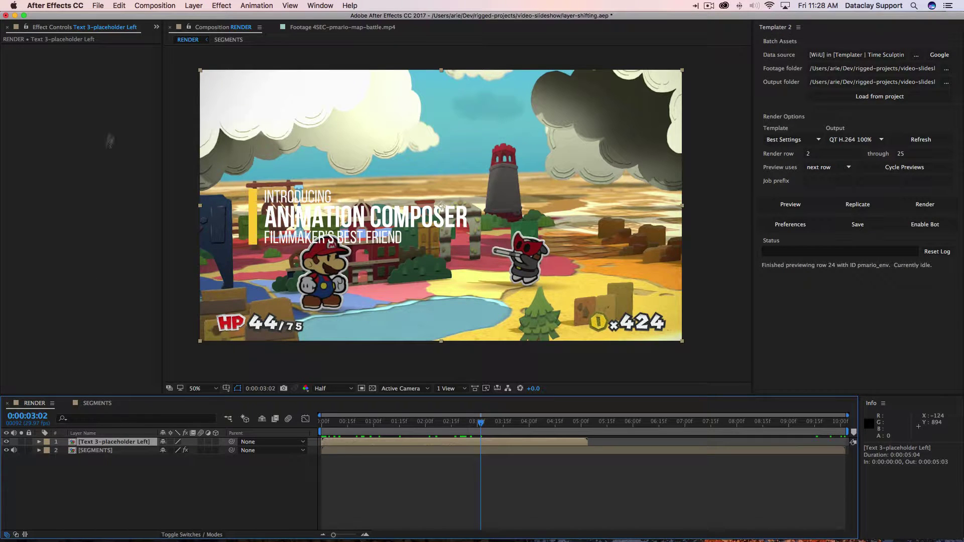
left_click(221, 7)
mouse_move(307, 109)
left_click(368, 110)
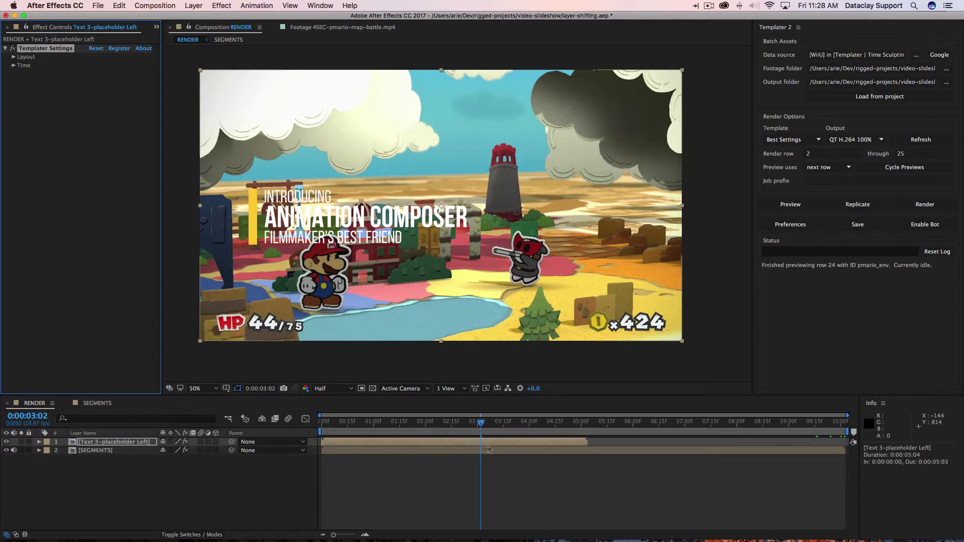
Step: Set the title's Templater Shift target to SEGMENTS, shifting its out point to the In Point
left_click_drag(532, 446, 555, 442)
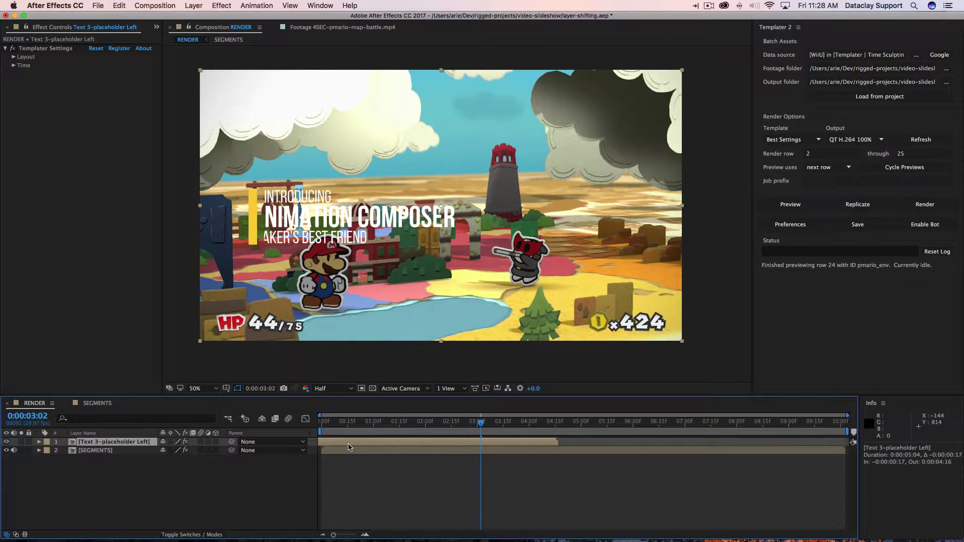
left_click(19, 66)
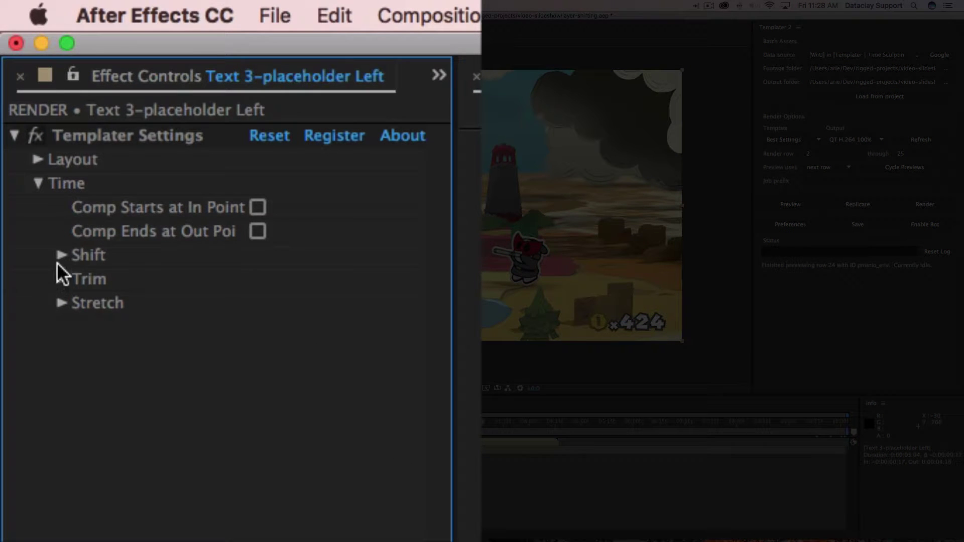
left_click(60, 256)
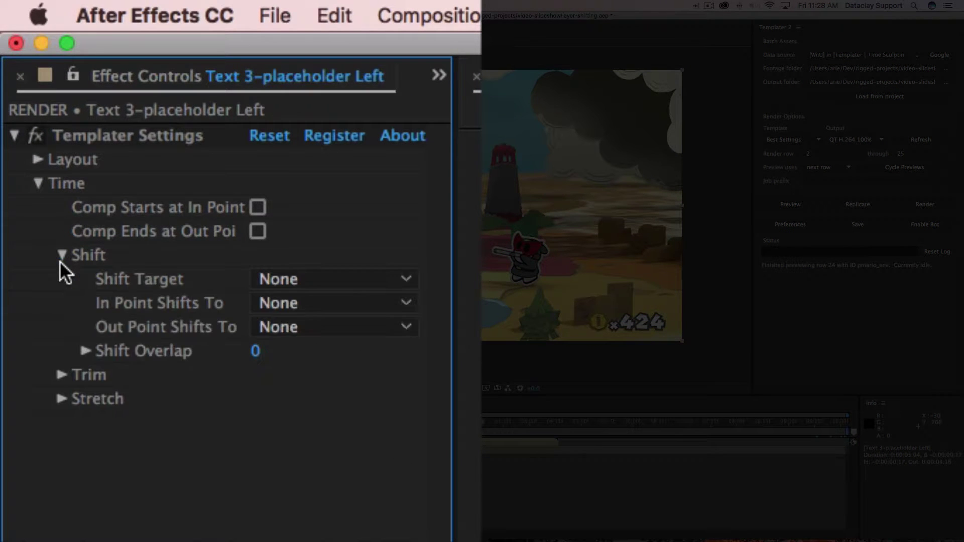
left_click(277, 280)
left_click(324, 385)
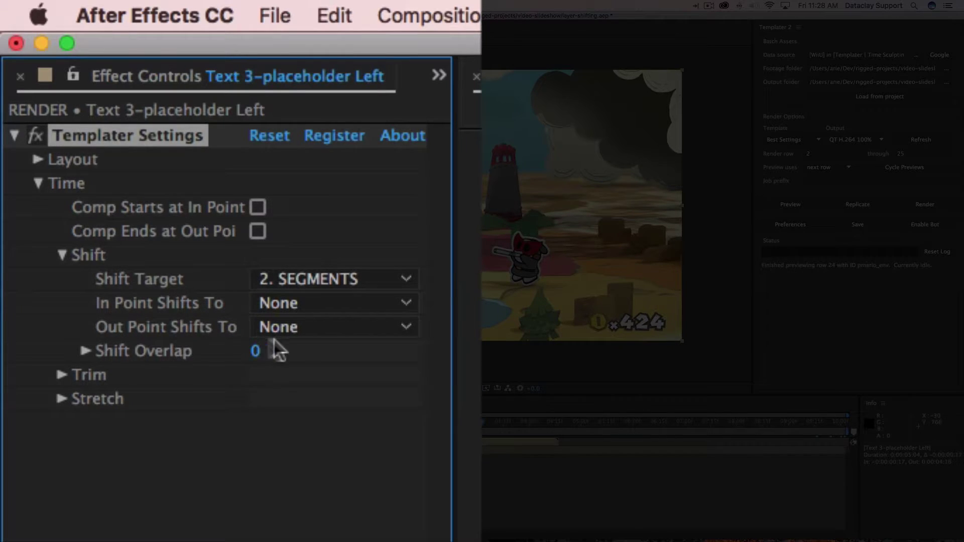
left_click(300, 331)
left_click(314, 382)
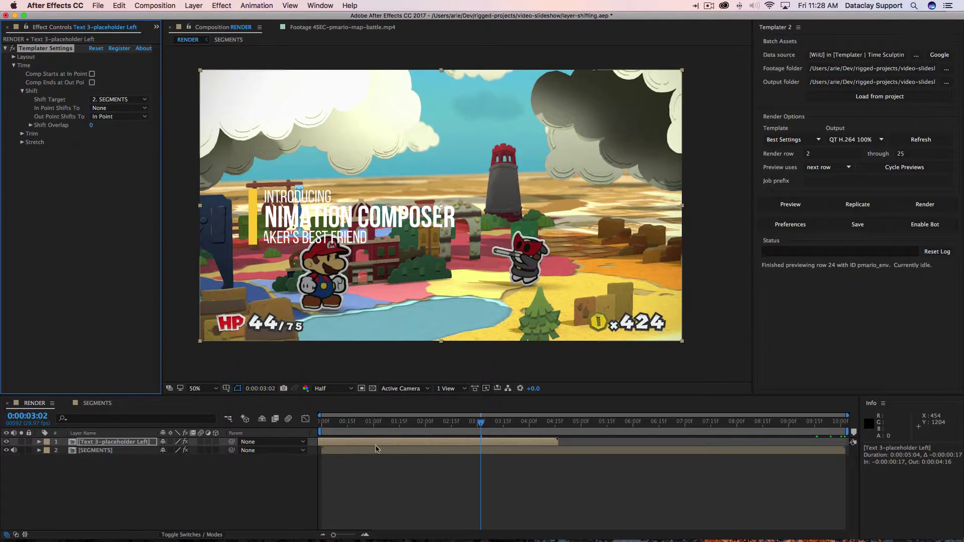
Step: Enable Comp Starts at In Point for the title and slide its layer back near the start
left_click(114, 443)
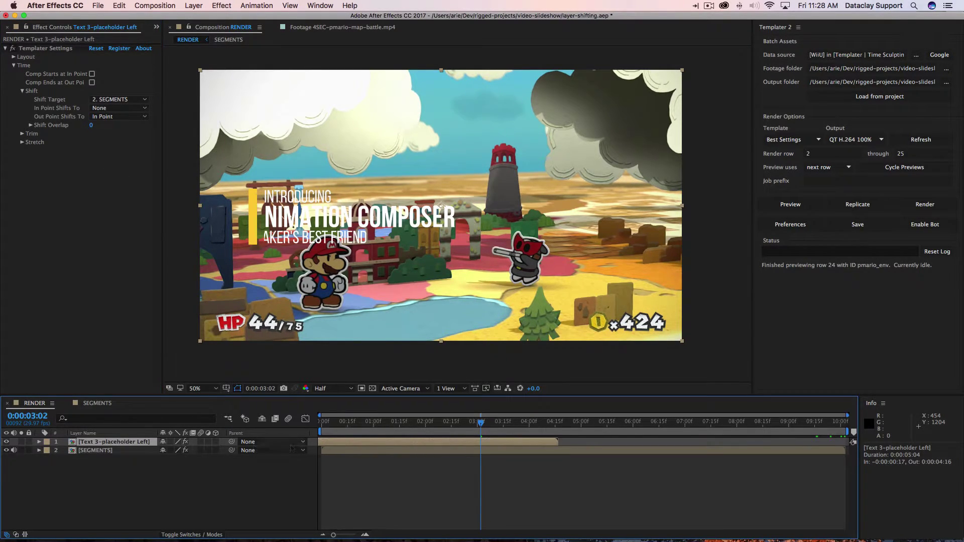
left_click_drag(436, 441, 503, 440)
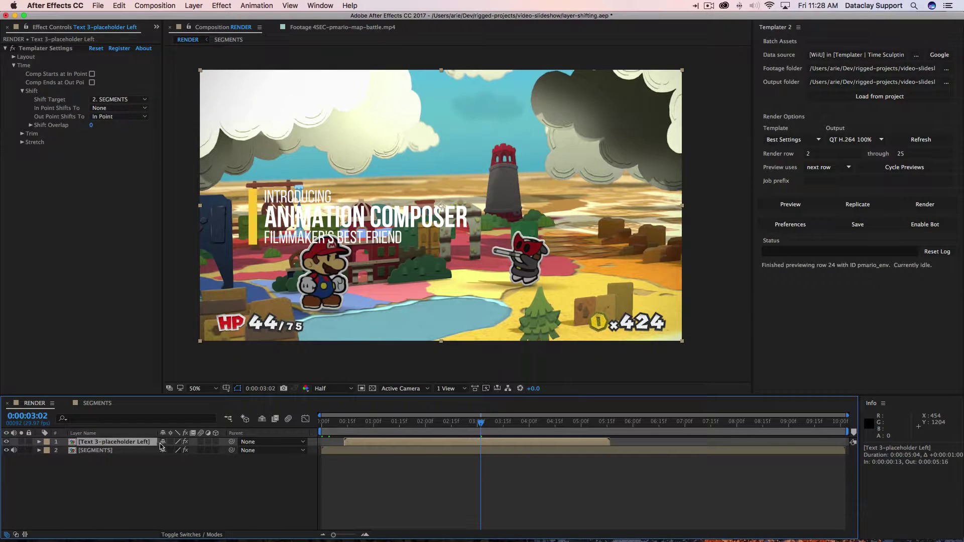
left_click(92, 73)
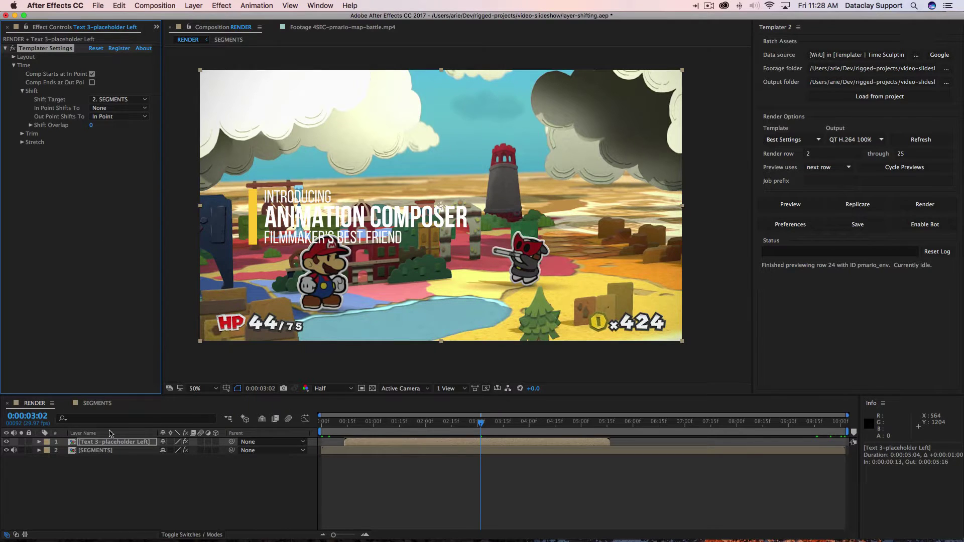
left_click(165, 442)
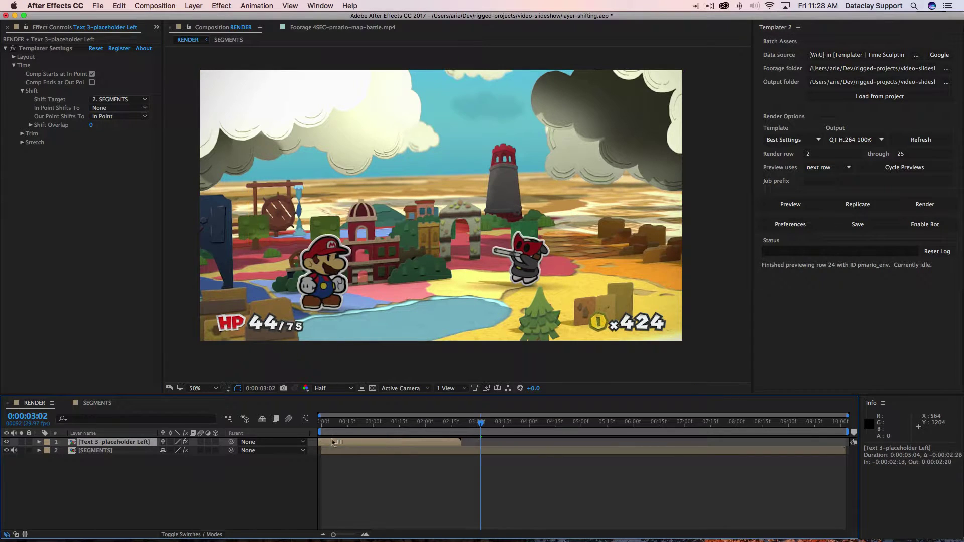
left_click_drag(268, 442, 481, 432)
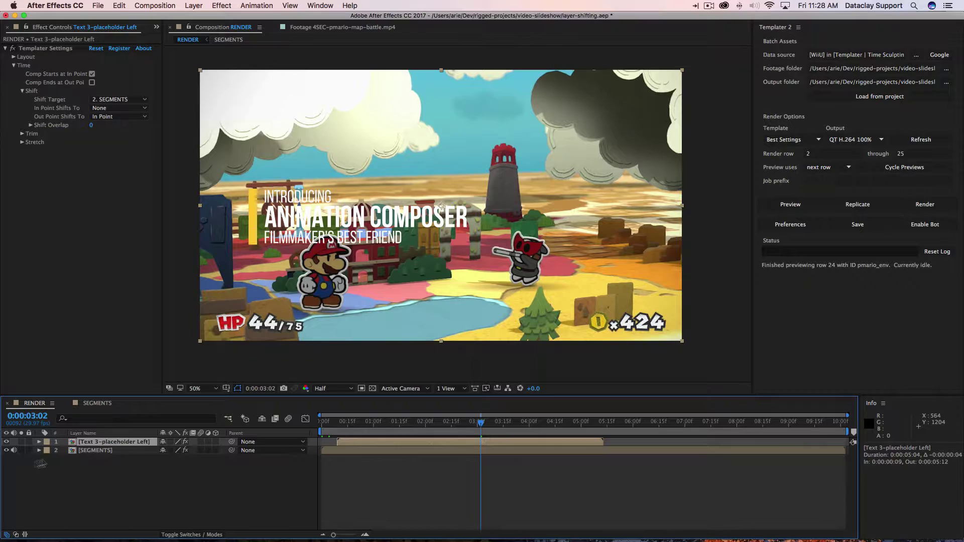
left_click(796, 204)
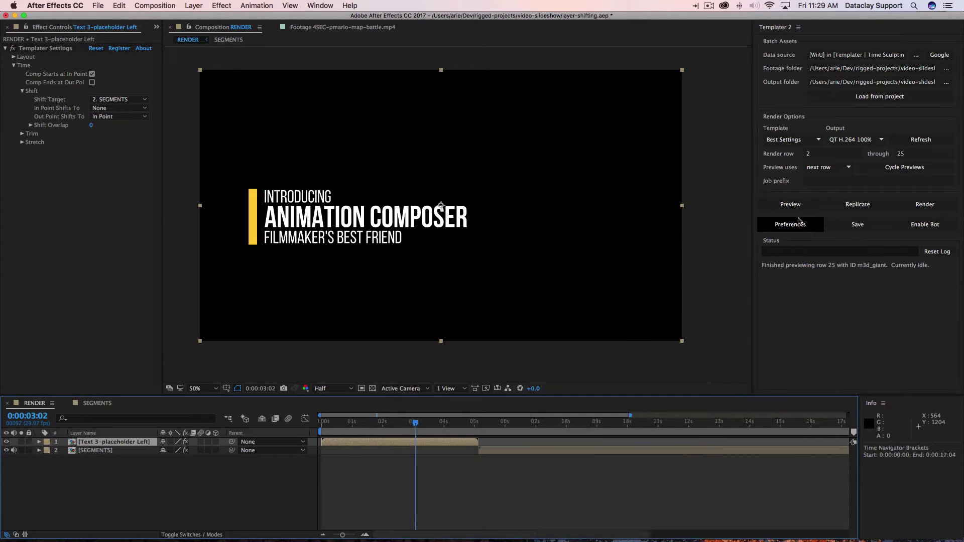
left_click_drag(382, 424, 703, 397)
left_click(806, 205)
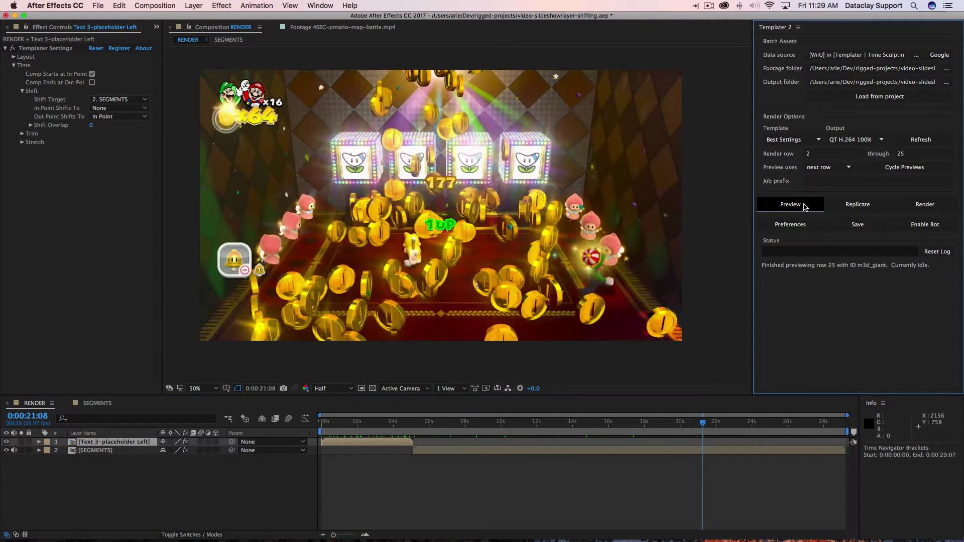
left_click(754, 438)
key("space")
left_click_drag(509, 424, 627, 413)
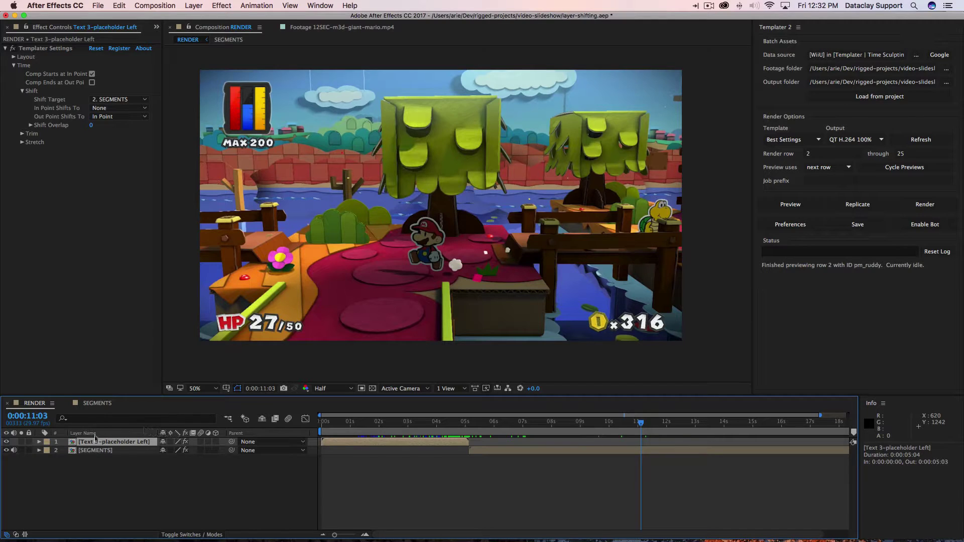
Step: Open the SEGMENTS composition and set shot-2's Templater Shift Overlap to 15
double_click(99, 451)
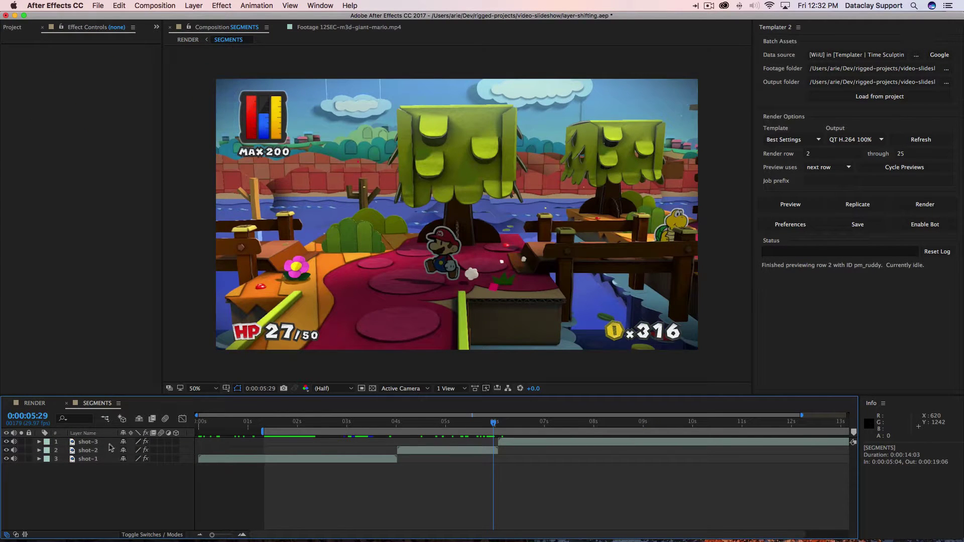
left_click(110, 458)
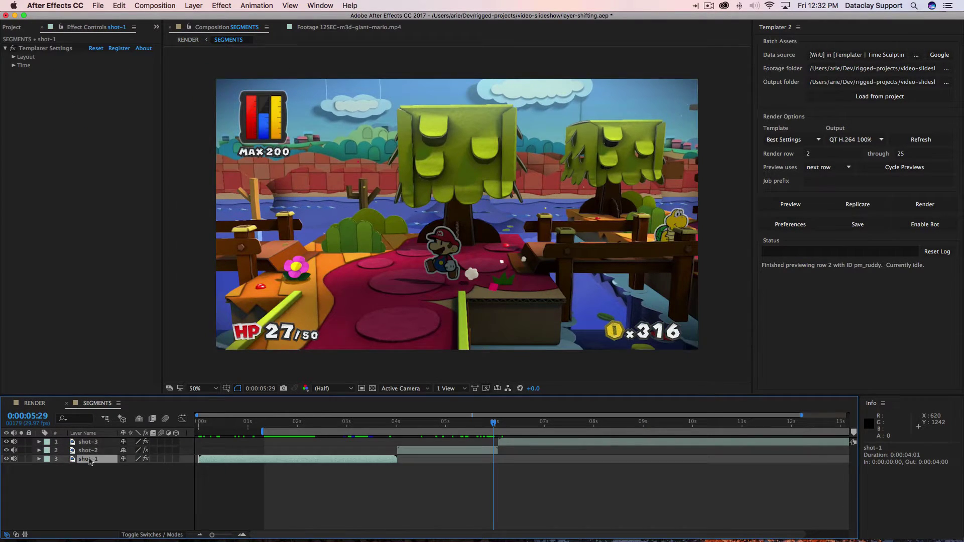
left_click(101, 443, "shift")
left_click(105, 486)
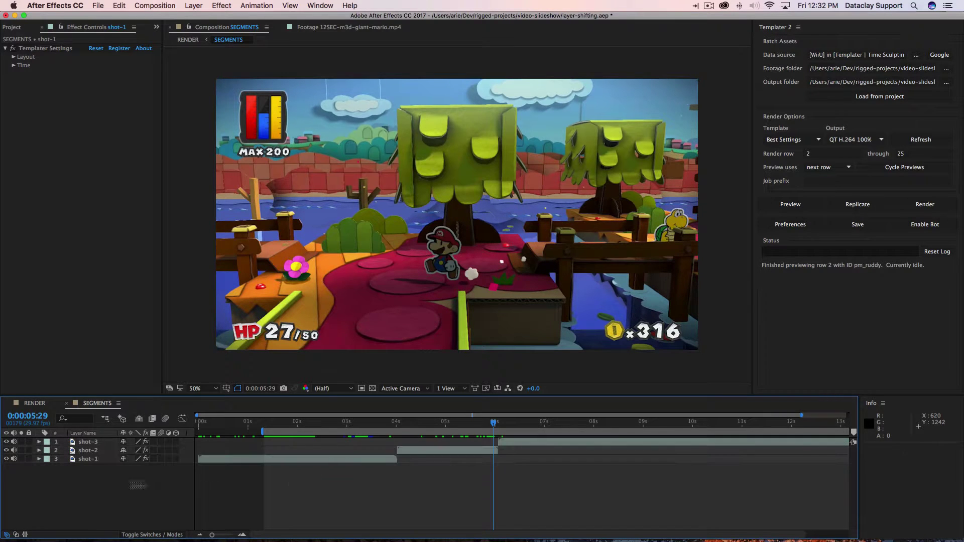
key("equal")
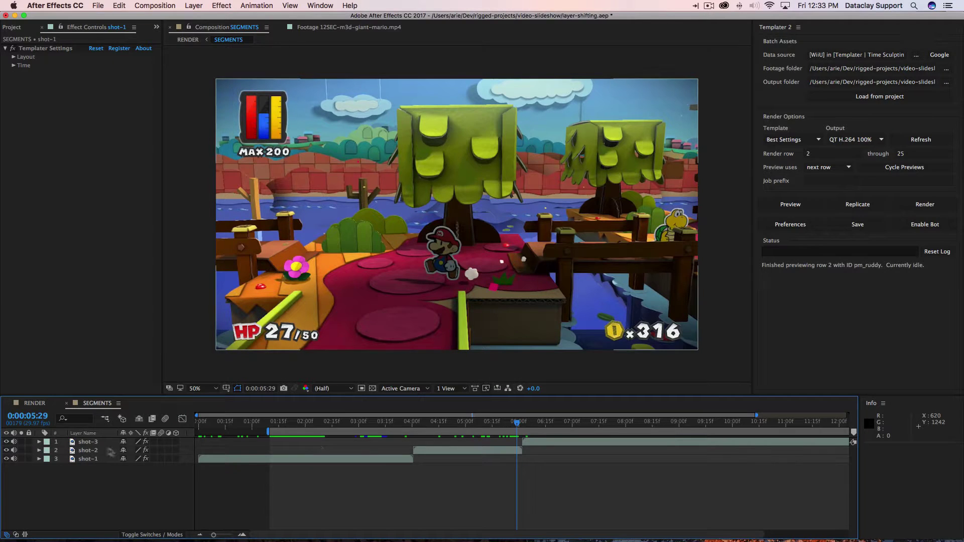
left_click(107, 451)
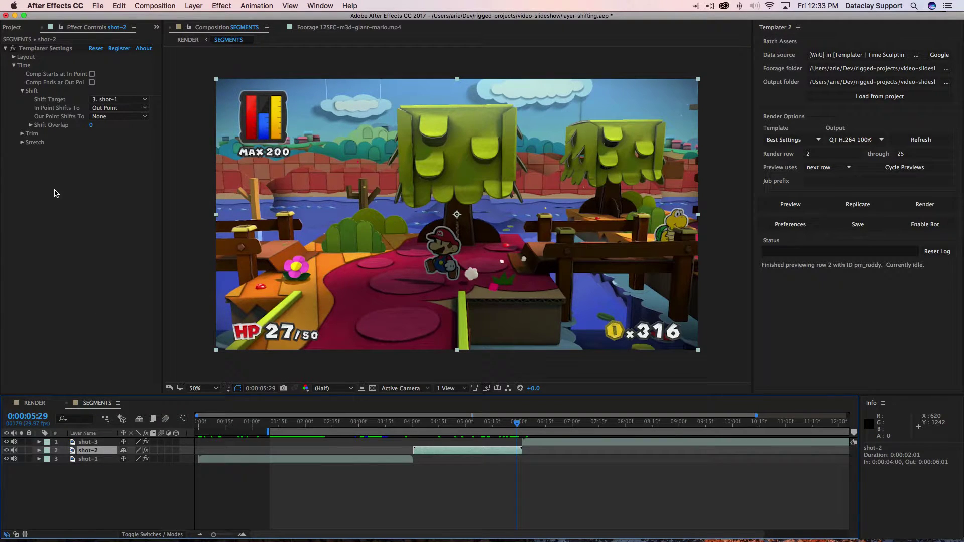
left_click(92, 126)
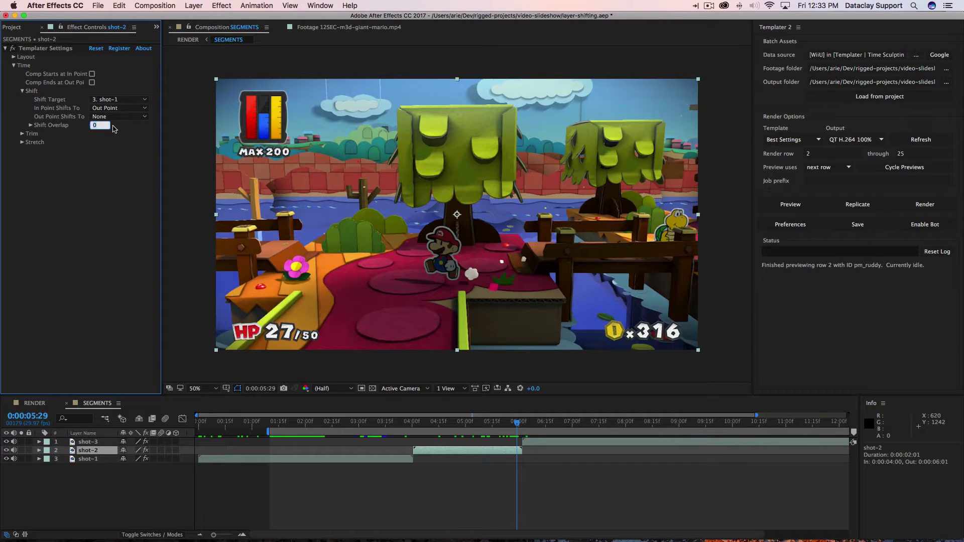
key("Return")
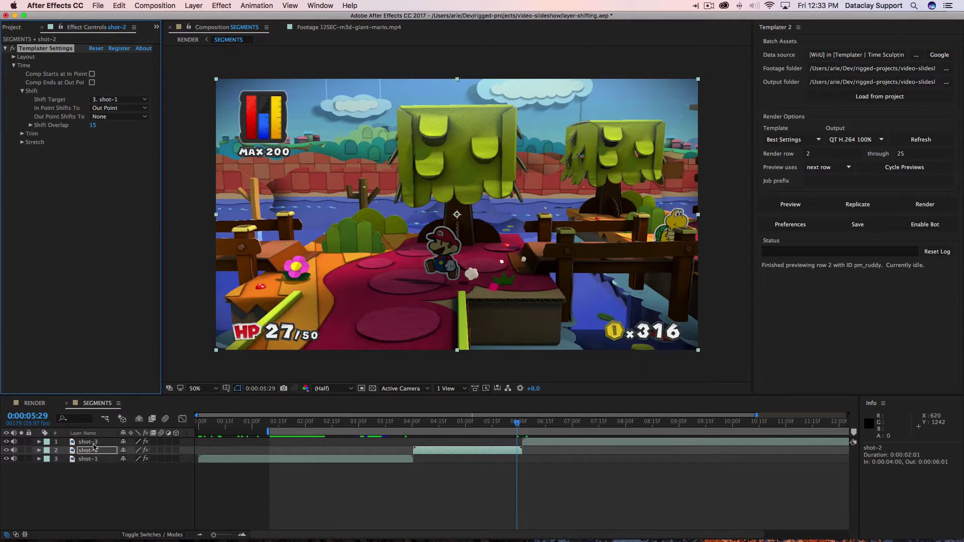
Step: Set shot-3's Templater Shift Overlap to 15 as well
left_click(92, 444)
key("e")
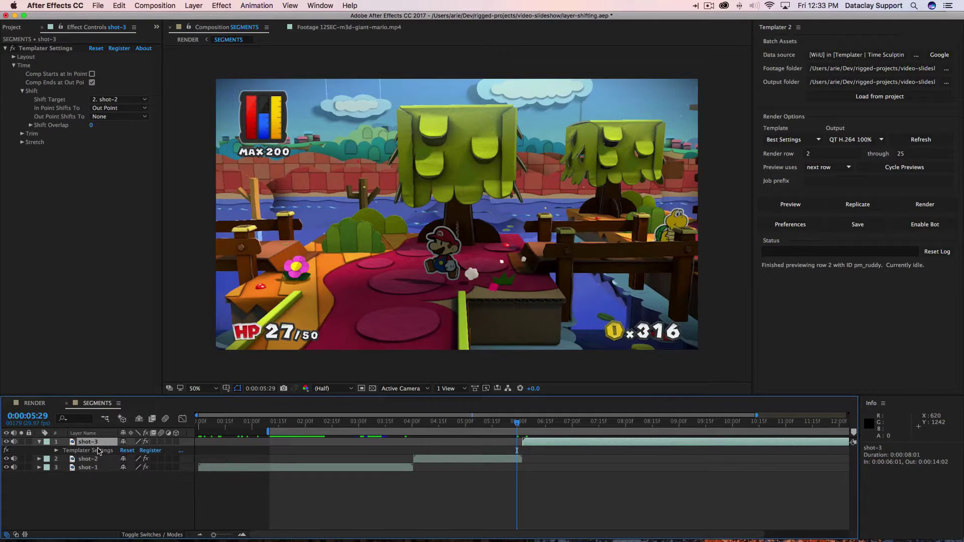
double_click(99, 451)
left_click(93, 126)
type("15")
key("Return")
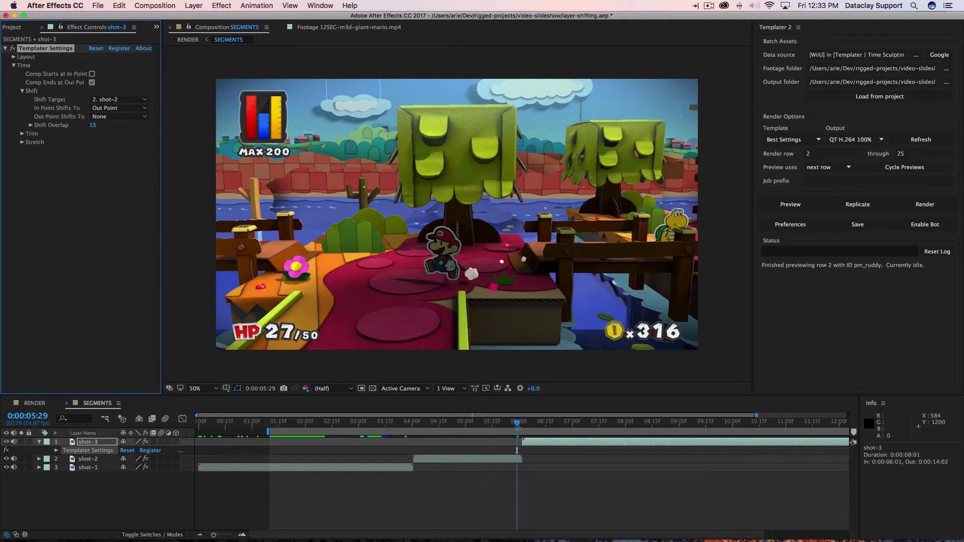
left_click(828, 168)
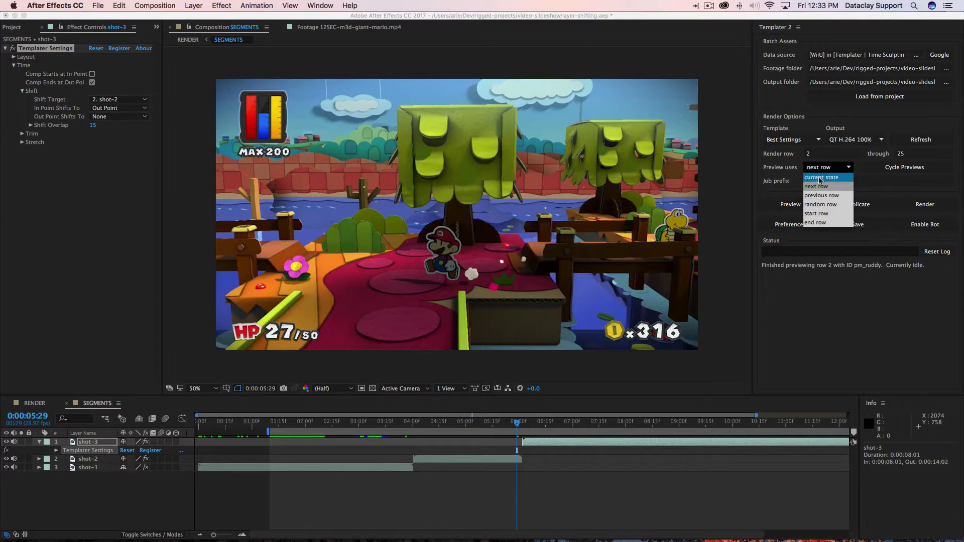
Step: Preview the template using its current state and scrub back to inspect the shot-2 and shot-3 overlaps
left_click(824, 182)
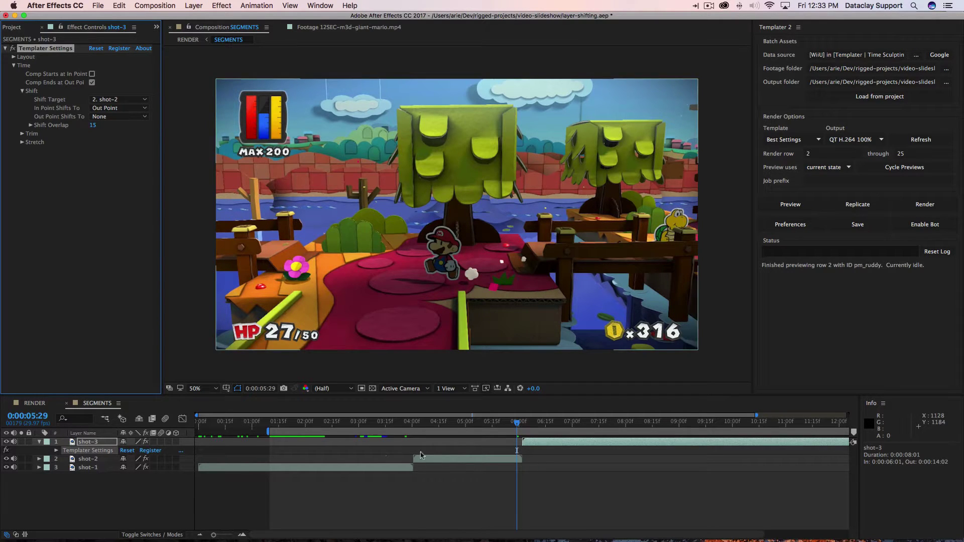
left_click(786, 208)
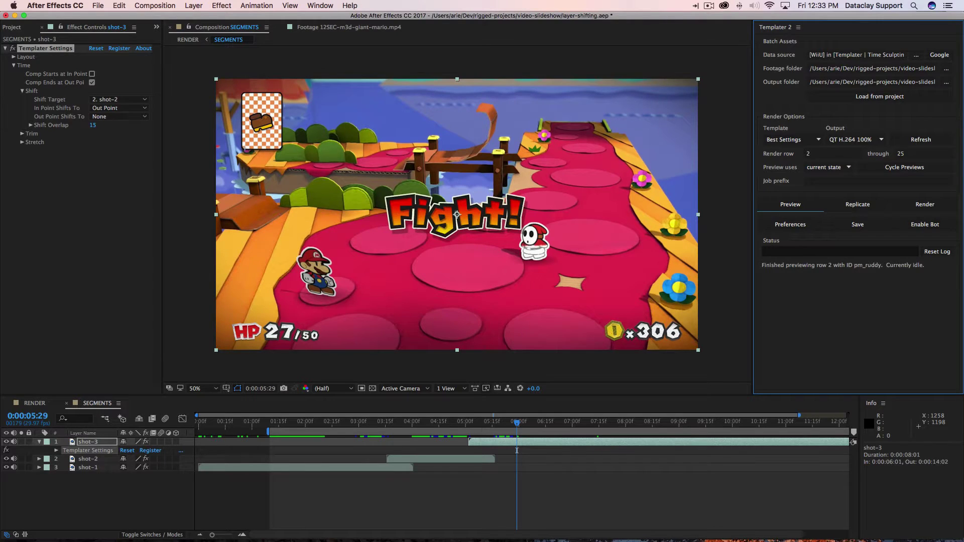
left_click(399, 486)
left_click_drag(518, 423, 477, 425)
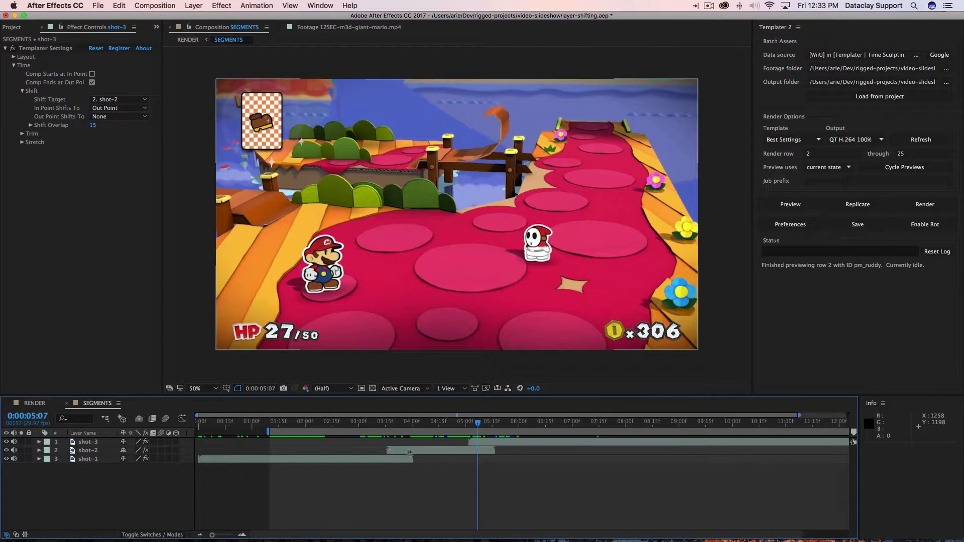
Step: Show Opacity for shot-2 and shot-3 and move the playhead to where shot-2 begins
left_click(406, 451)
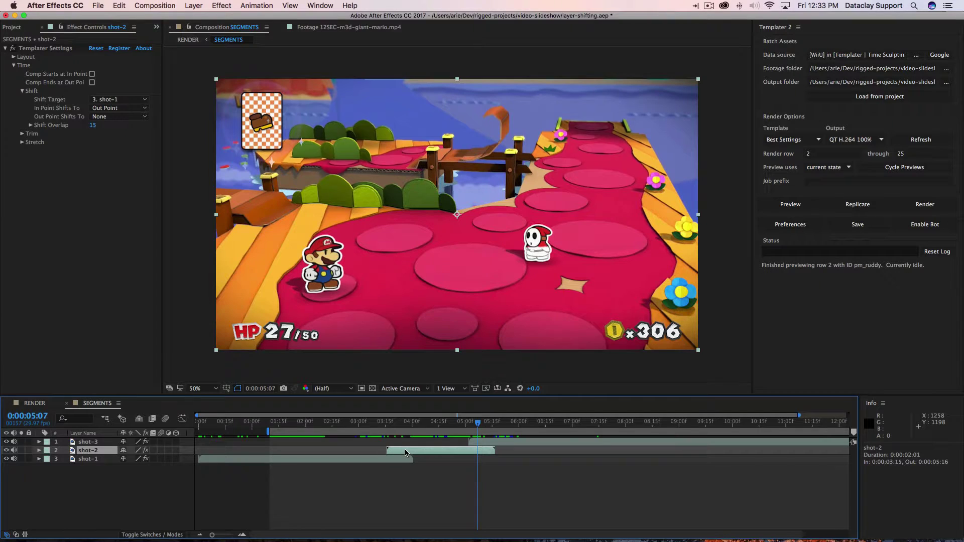
left_click(484, 444, "shift")
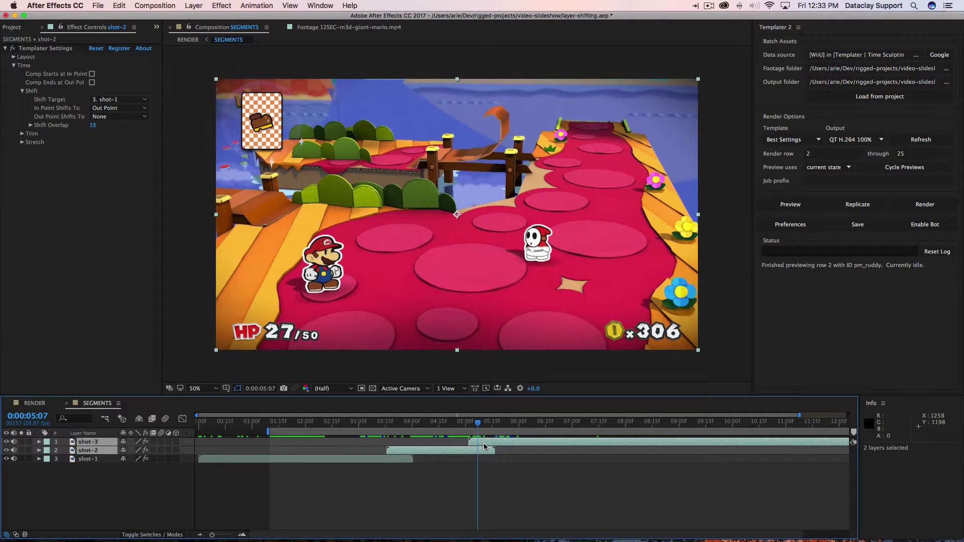
key("t")
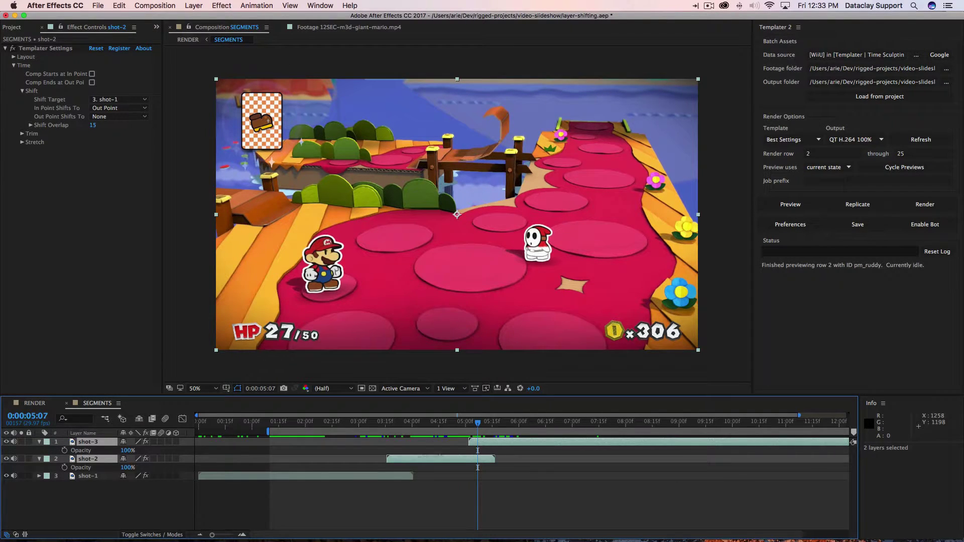
left_click(354, 460)
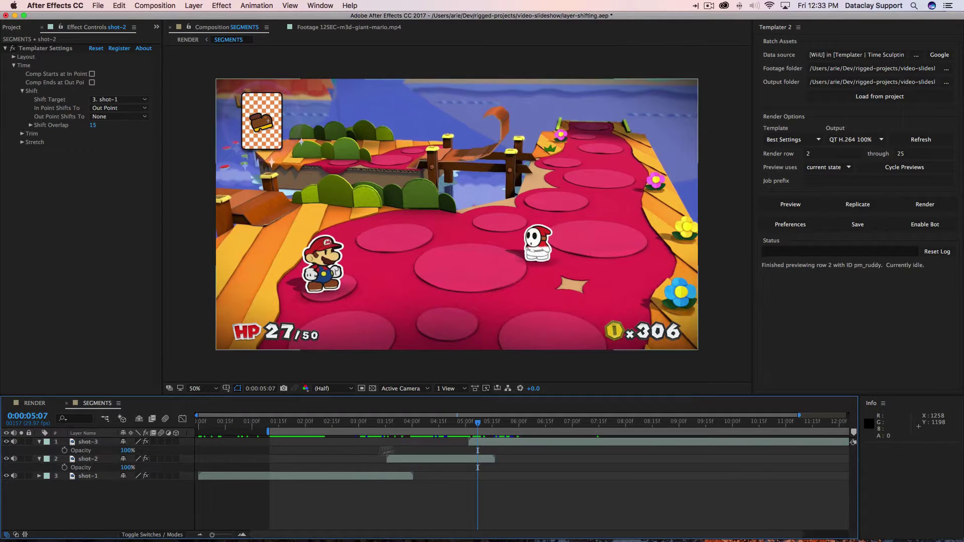
left_click(408, 423)
left_click_drag(408, 424, 387, 423)
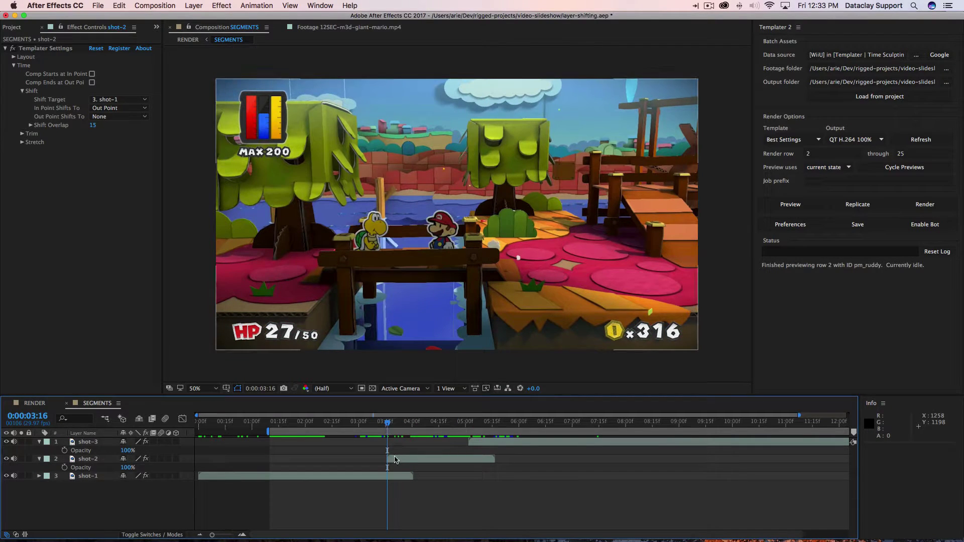
Step: Keyframe shot-2's opacity from 0% at 0:00:03:16 to 100% at 0:00:04:00
left_click(396, 459)
left_click(64, 468)
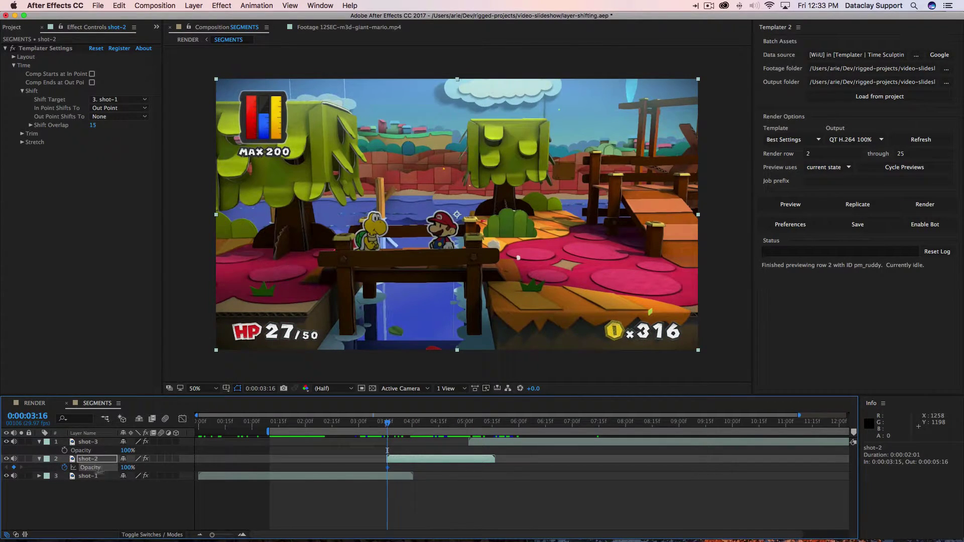
left_click(127, 468)
type("0")
key("Return")
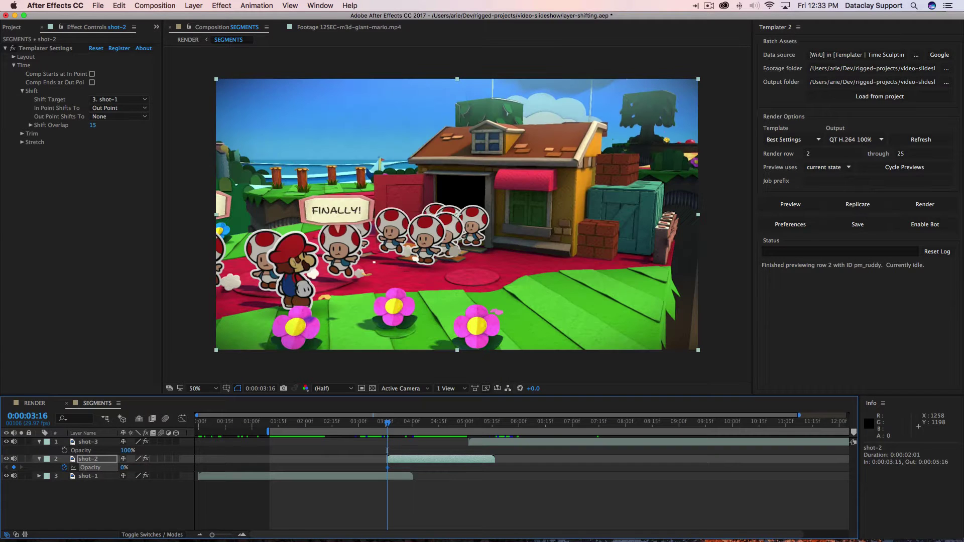
left_click_drag(402, 426, 411, 424)
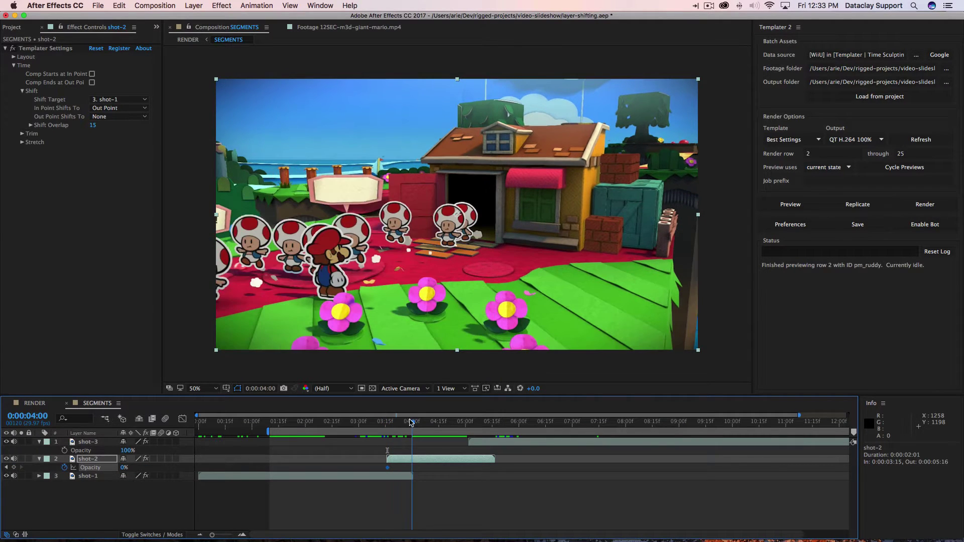
left_click(124, 468)
type("100")
key("Return")
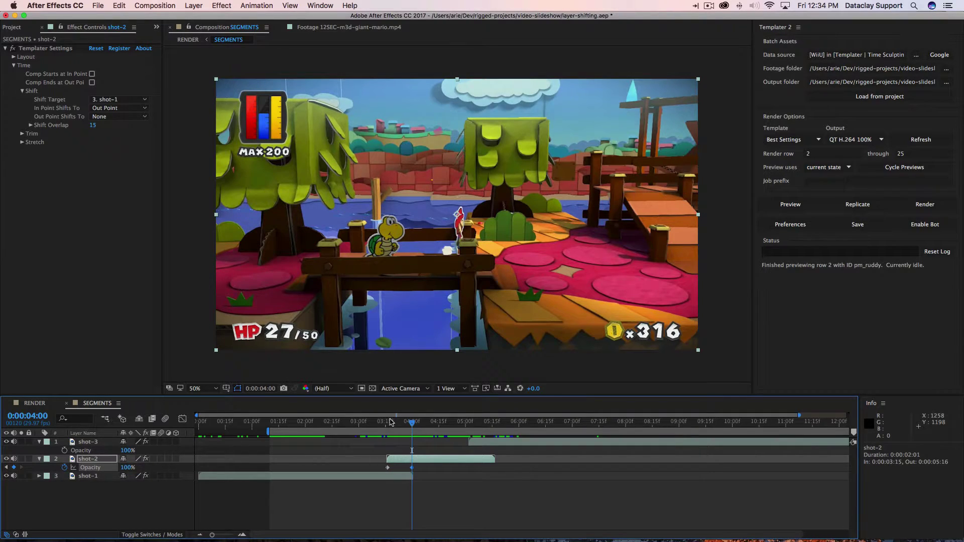
Step: Keyframe shot-3's opacity from 0% at 0:00:05:02 to 100% at 0:00:05:16, then return to 0:00:03:07
left_click_drag(412, 423, 466, 418)
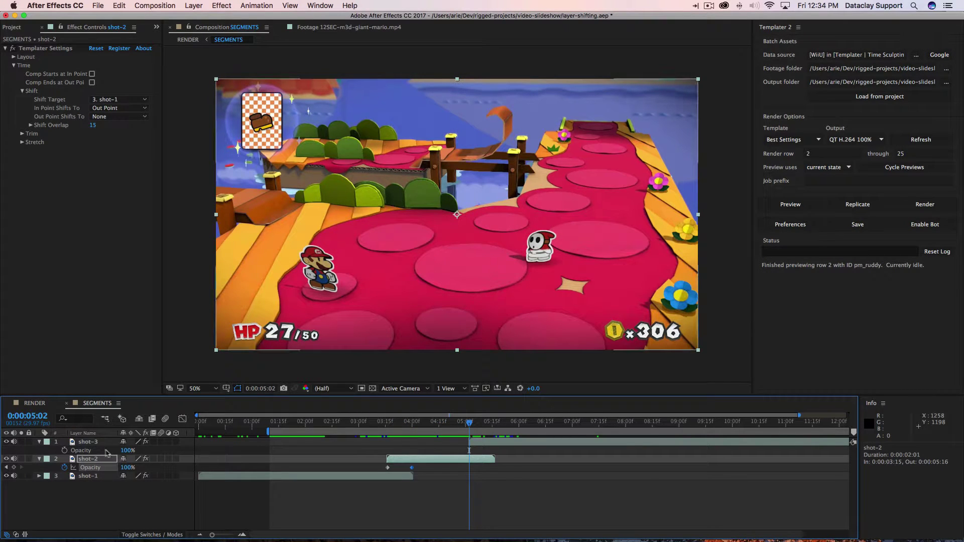
left_click(65, 451)
left_click(125, 450)
type("0")
key("Return")
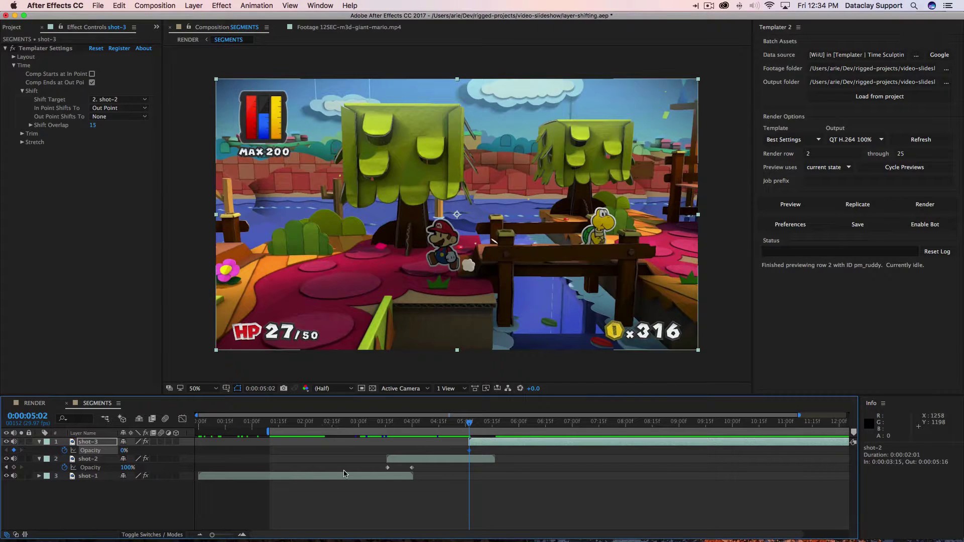
left_click_drag(469, 423, 494, 424)
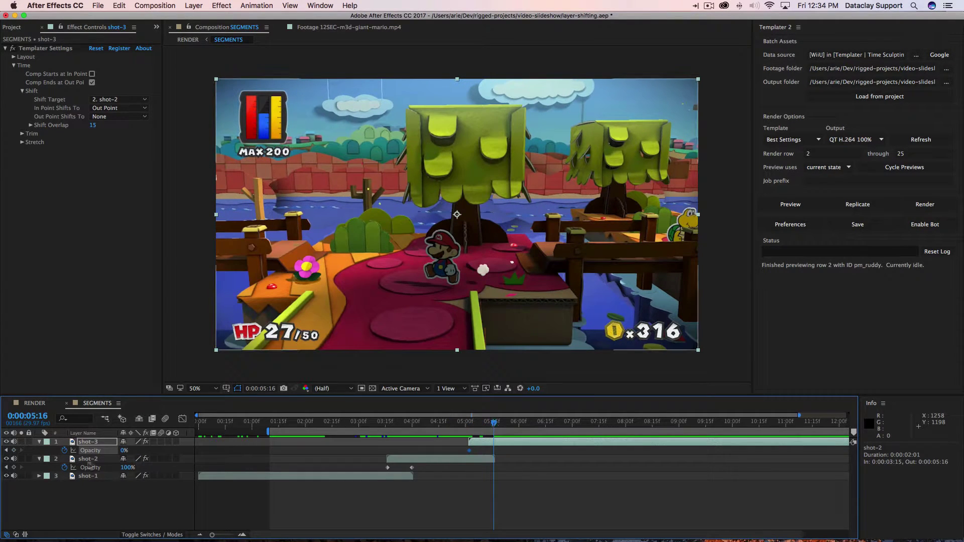
left_click(124, 451)
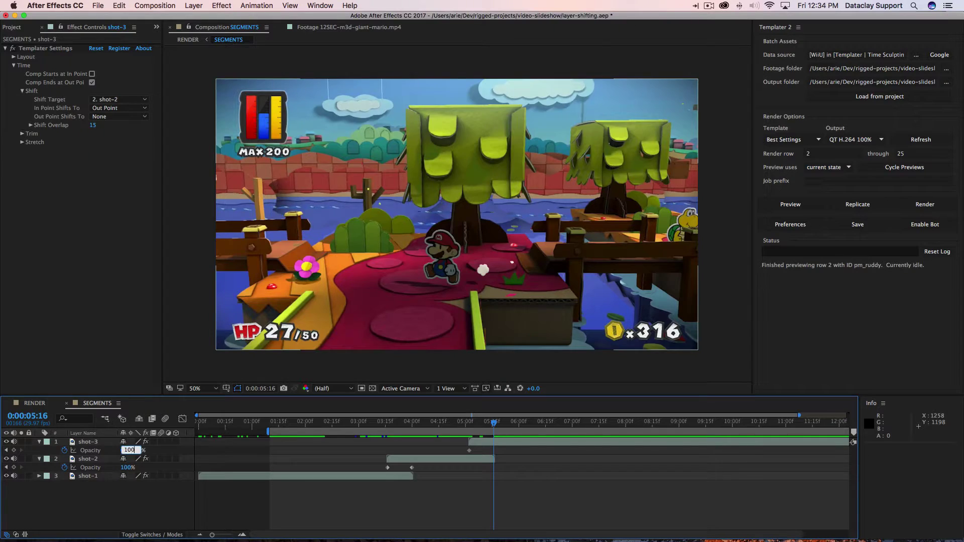
type("100")
key("Return")
left_click(492, 423)
left_click_drag(493, 424, 370, 424)
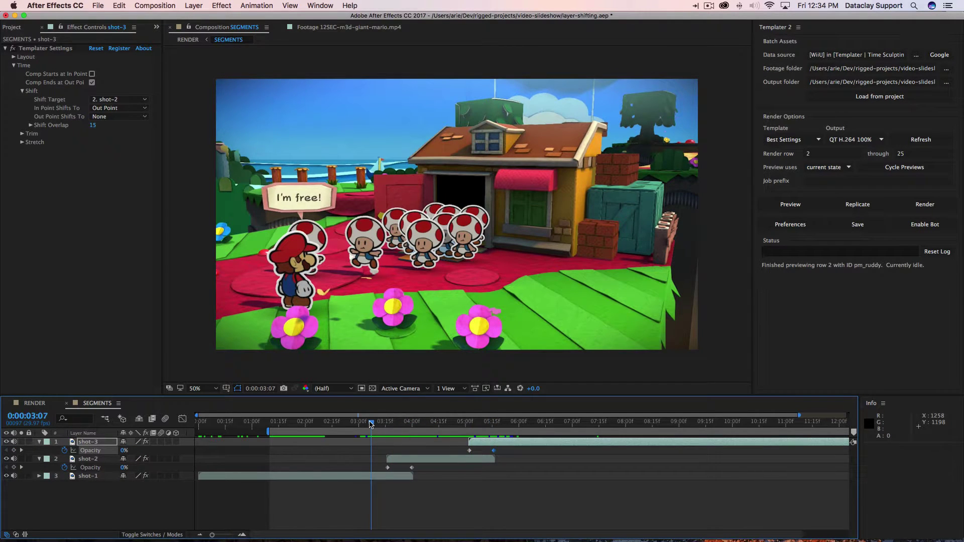
Step: Set the work area from 0:00:03:07 to 0:00:06:02 and play a preview of the crossfades
key("b")
left_click(522, 423)
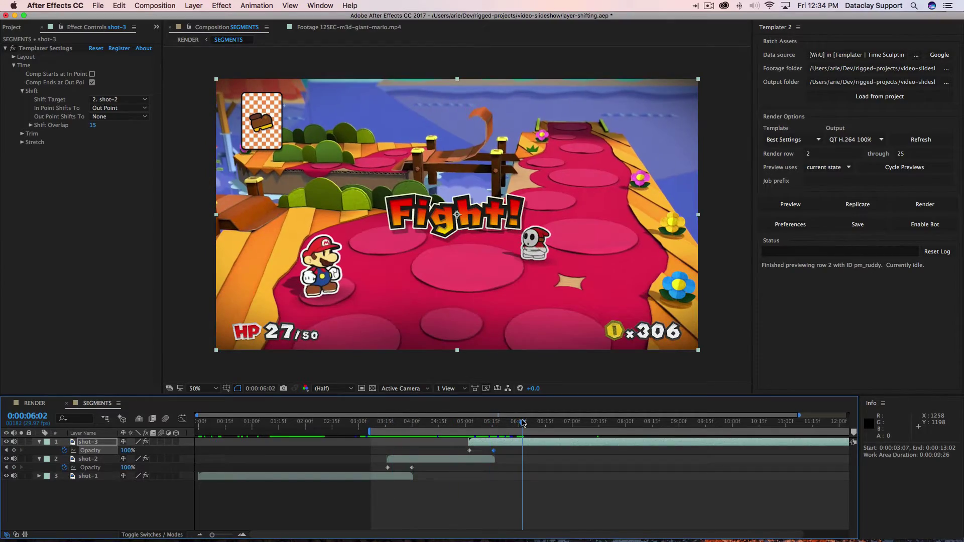
key("n")
key("space")
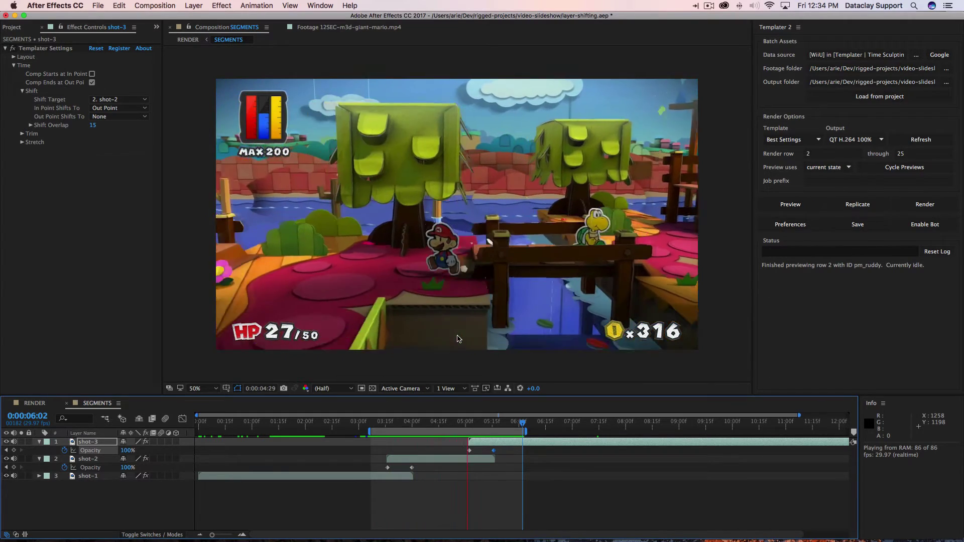
key("space")
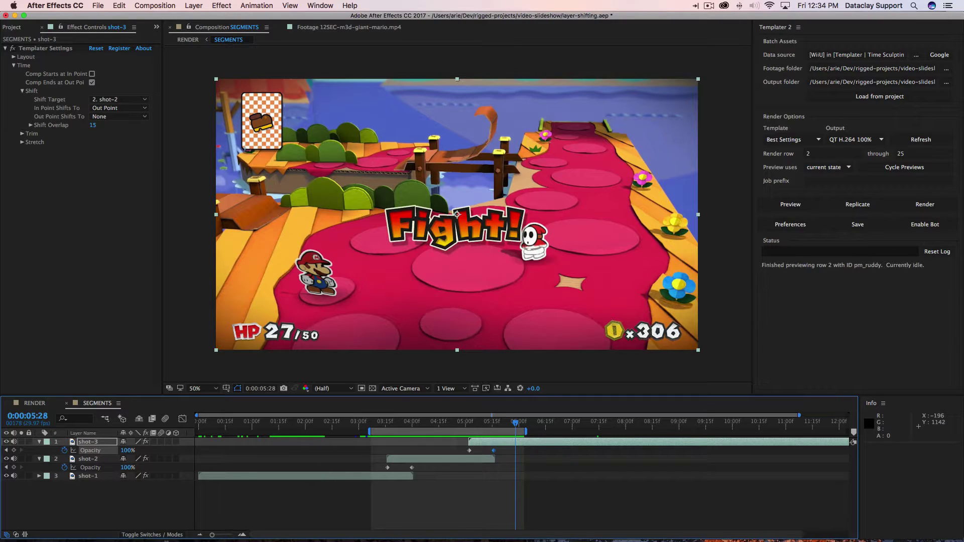
Step: Switch Templater previews to the next row, preview row 3, and inspect its crossfades' opacity keyframes
left_click(816, 168)
left_click(809, 186)
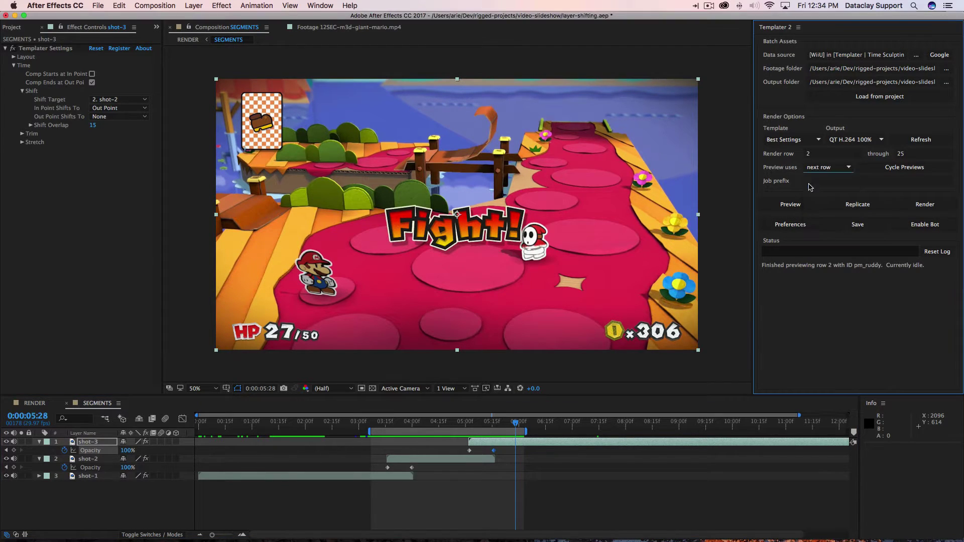
left_click(805, 203)
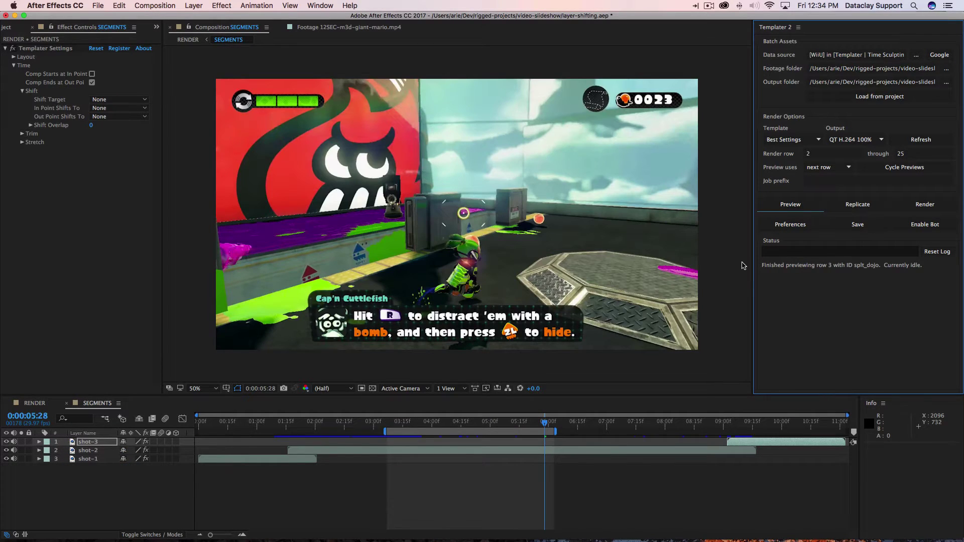
left_click(267, 425)
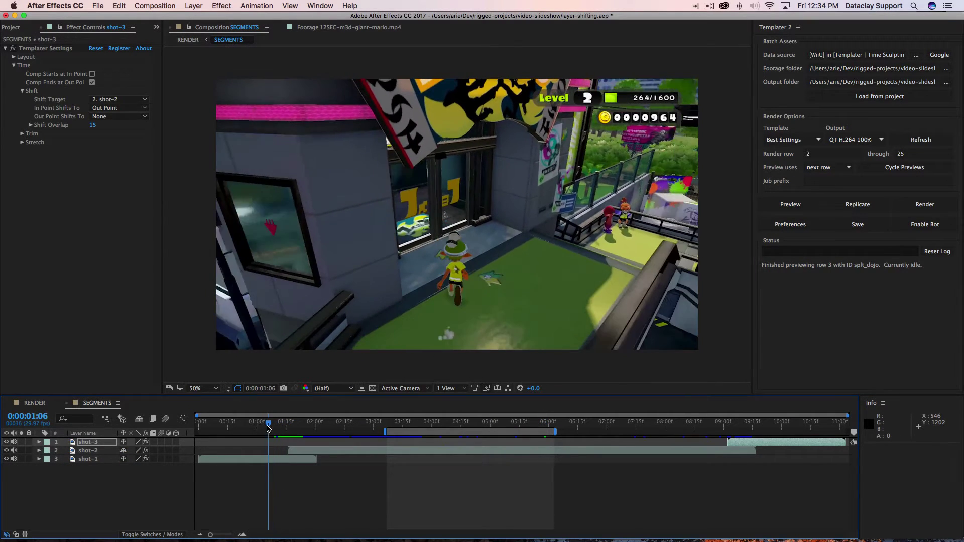
left_click_drag(268, 427, 331, 418)
left_click_drag(733, 425, 753, 423)
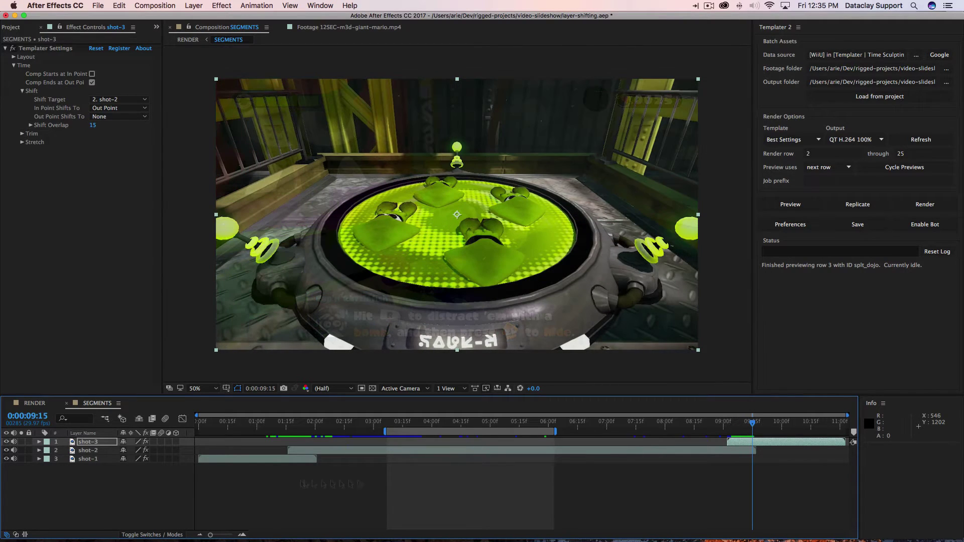
left_click(310, 451, "shift")
key("t")
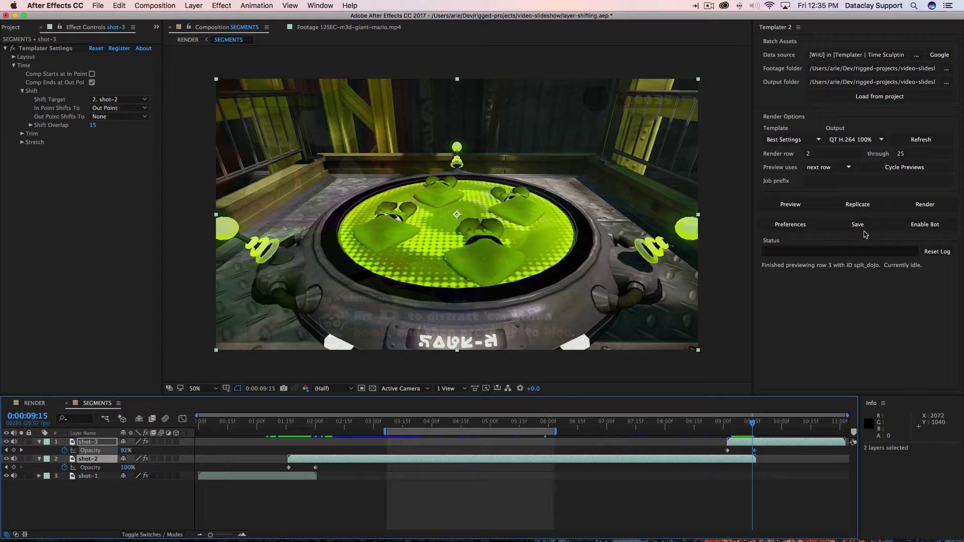
Step: Preview row 4 (ctoad_lib), check the shot-1 to shot-2 crossfade, and return to RENDER
left_click(800, 205)
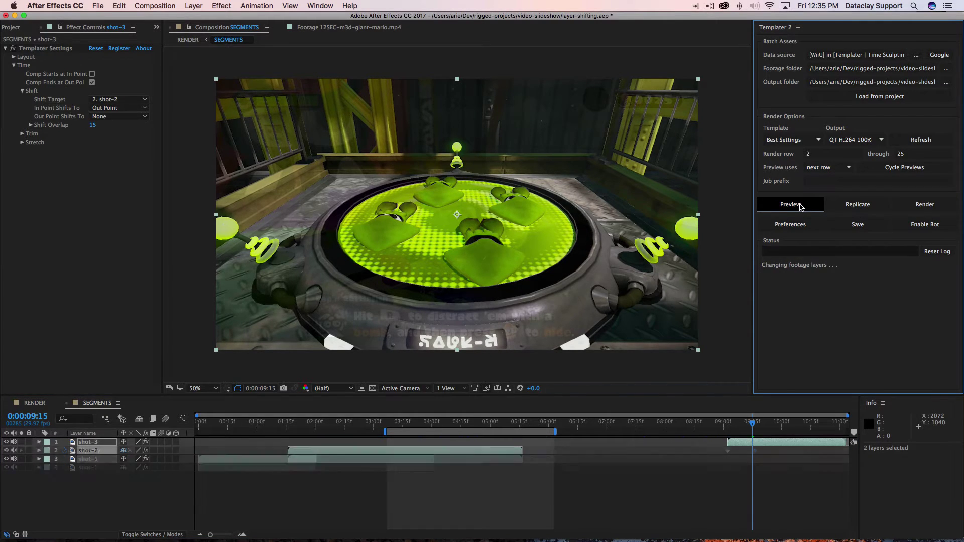
left_click(583, 423)
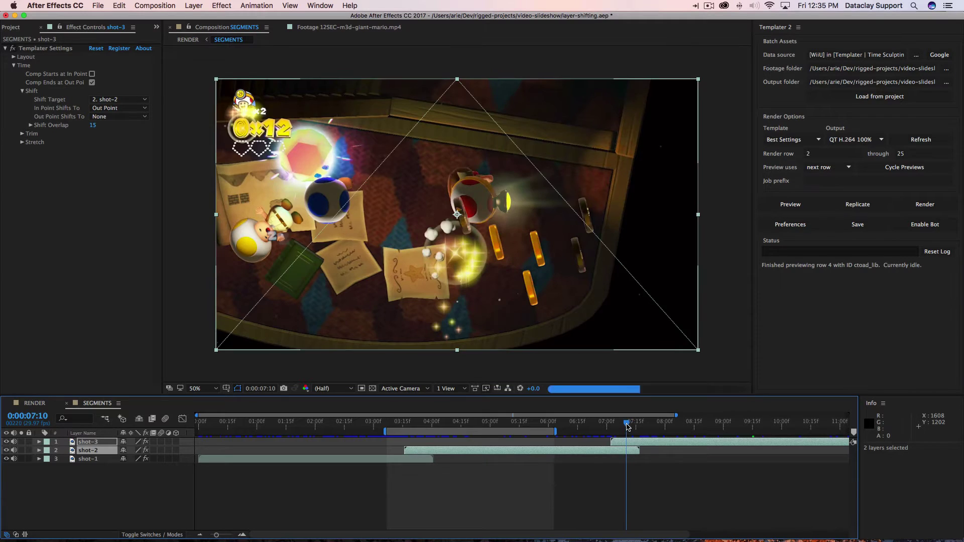
left_click_drag(583, 423, 415, 404)
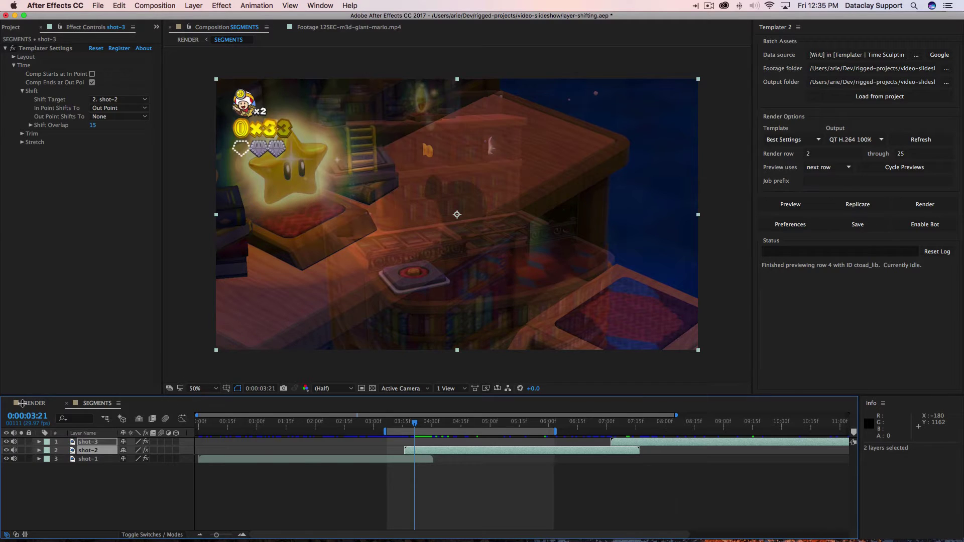
left_click(20, 402)
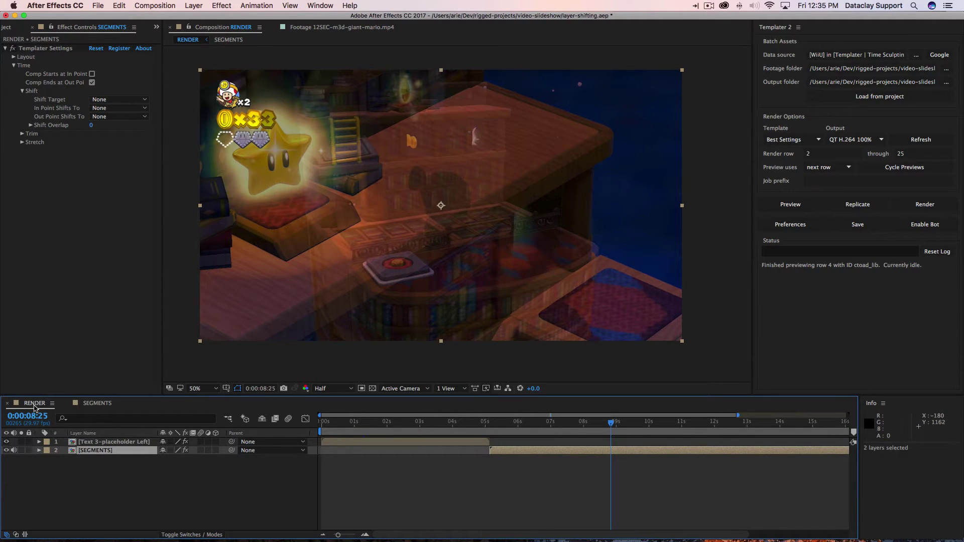
Step: Give the Text 3-placeholder Left title a Shift Overlap of 15 and preview the next row
left_click_drag(467, 423, 420, 423)
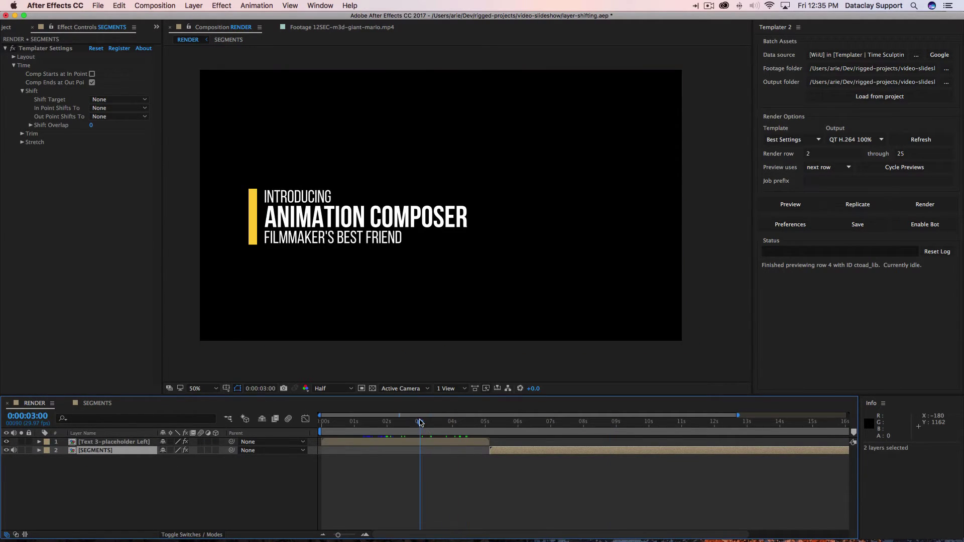
left_click(471, 443)
left_click(92, 125)
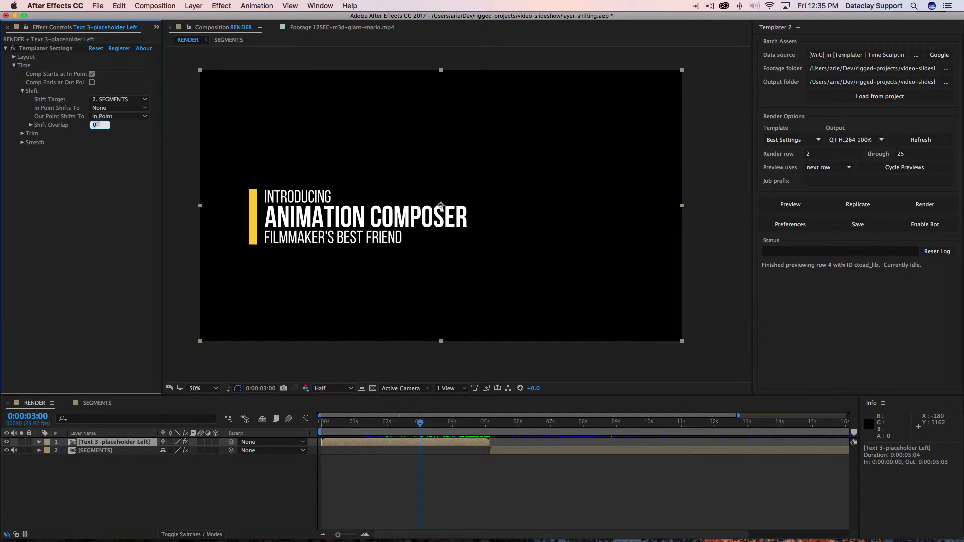
type("15")
key("Return")
left_click(794, 205)
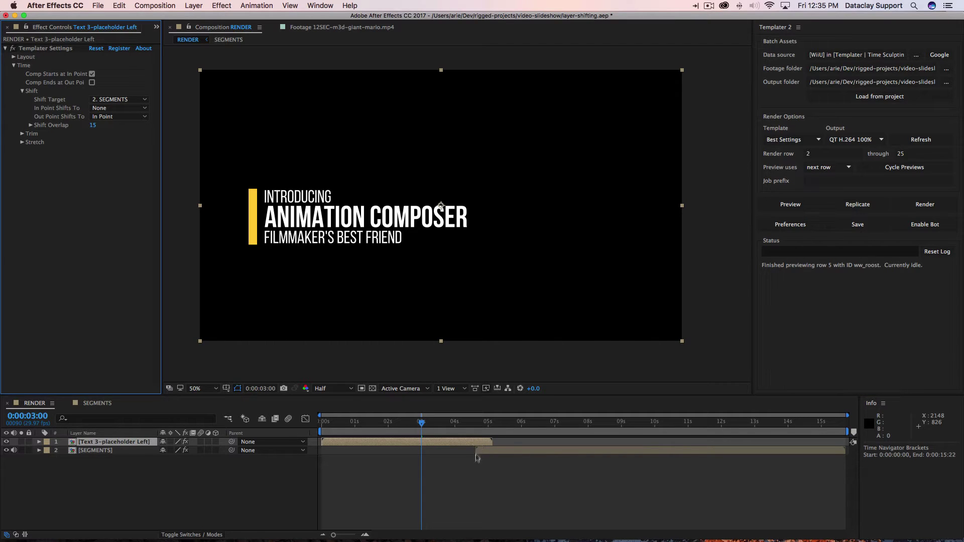
Step: Check where SEGMENTS starts, then raise the title's Shift Overlap to 60
left_click(472, 444)
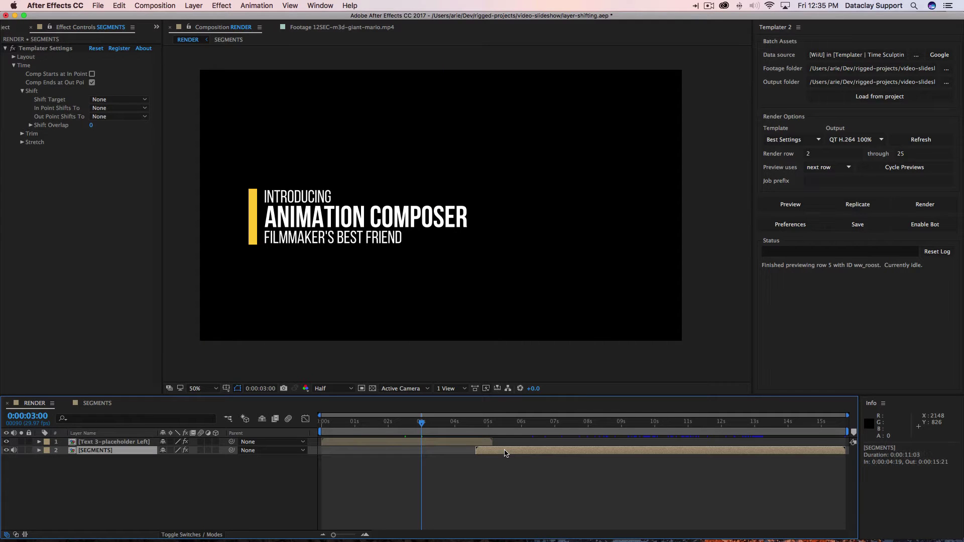
key("k")
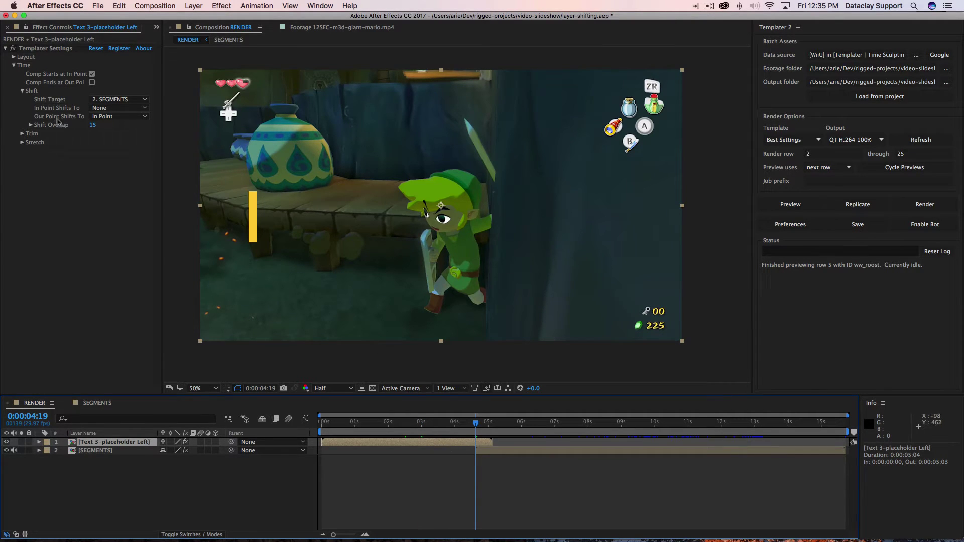
left_click(95, 125)
type("6")
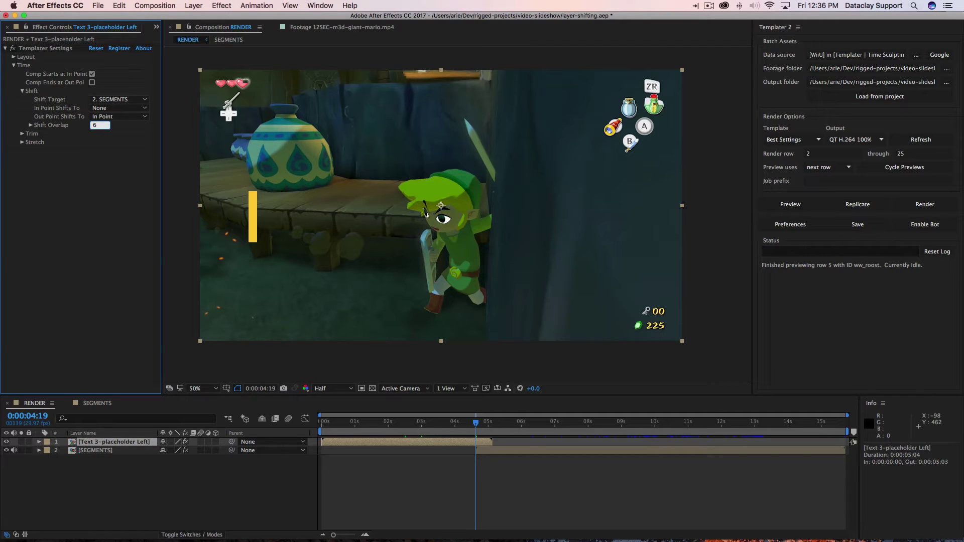
type("900")
key("Return")
Step: Preview the next data row with the 60 overlap and scrub through the end of the intro title
left_click(762, 208)
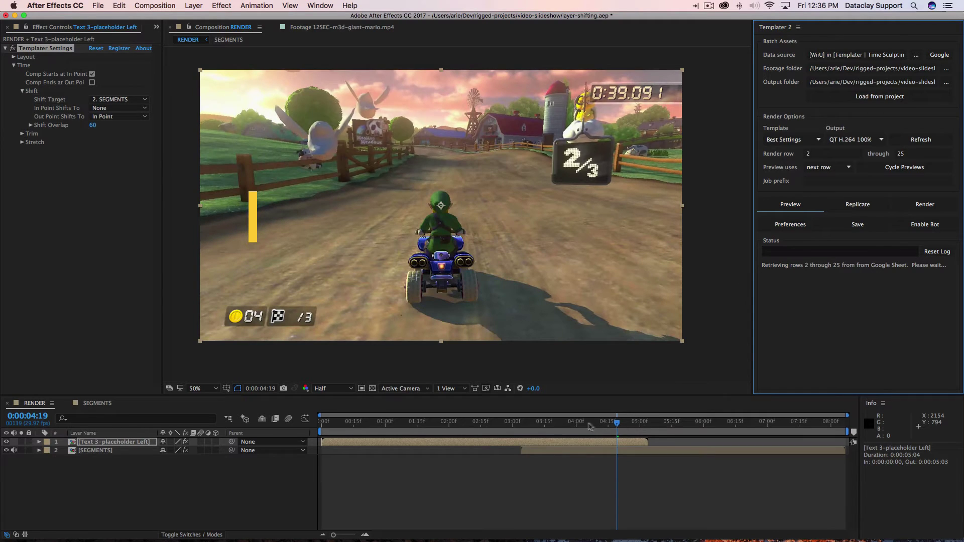
left_click(549, 425)
left_click(476, 425)
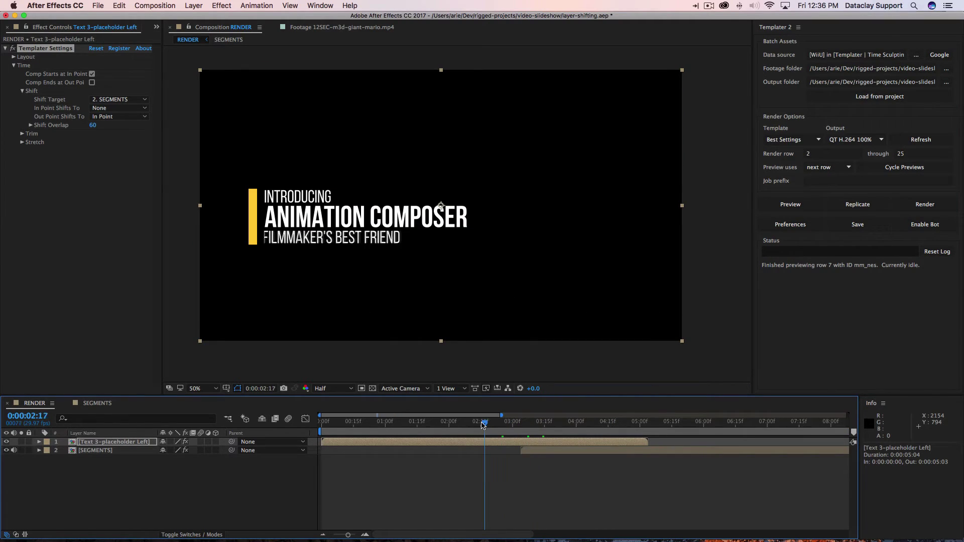
left_click_drag(477, 425, 465, 406)
Step: End the work area at 0:00:06:07, preview row 8, and scrub back over the title overlap
left_click_drag(590, 426, 718, 426)
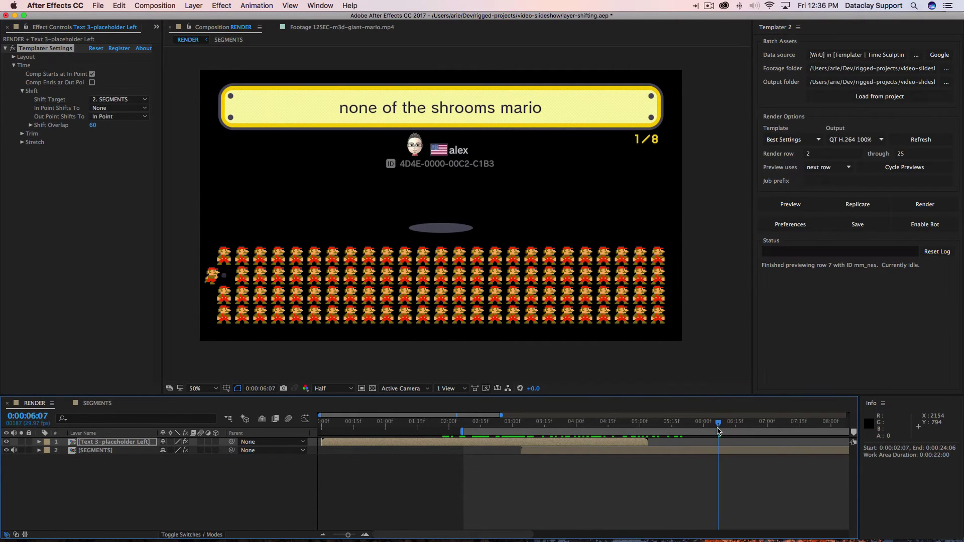
key("n")
left_click(803, 204)
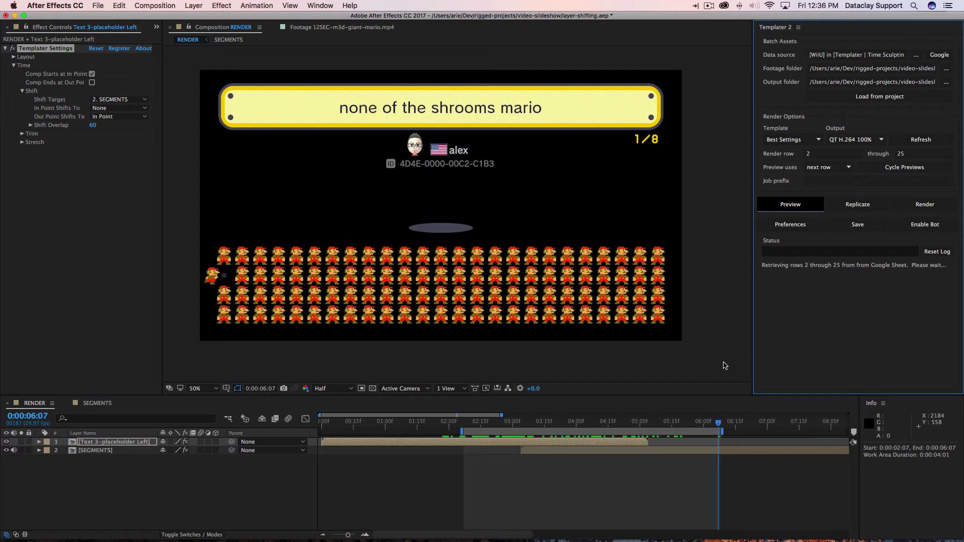
left_click_drag(542, 429, 732, 422)
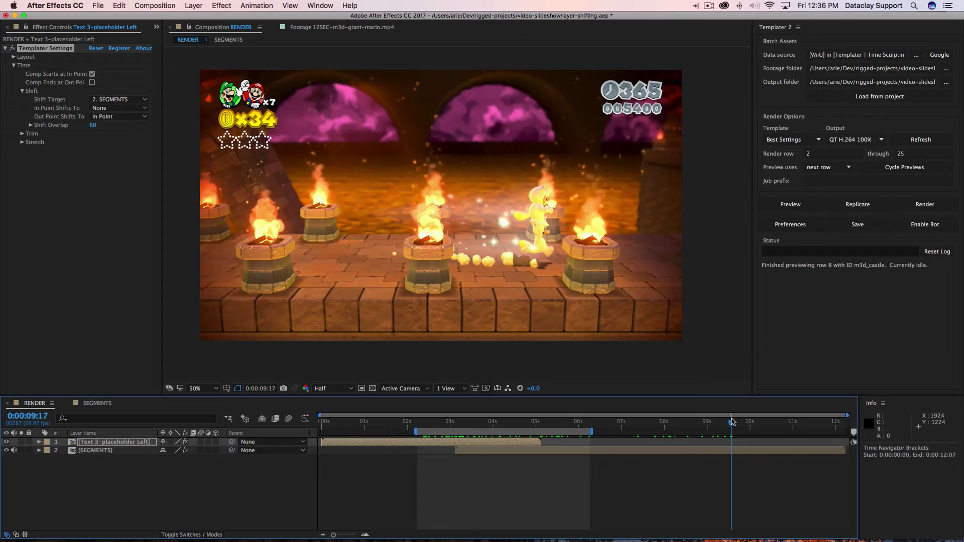